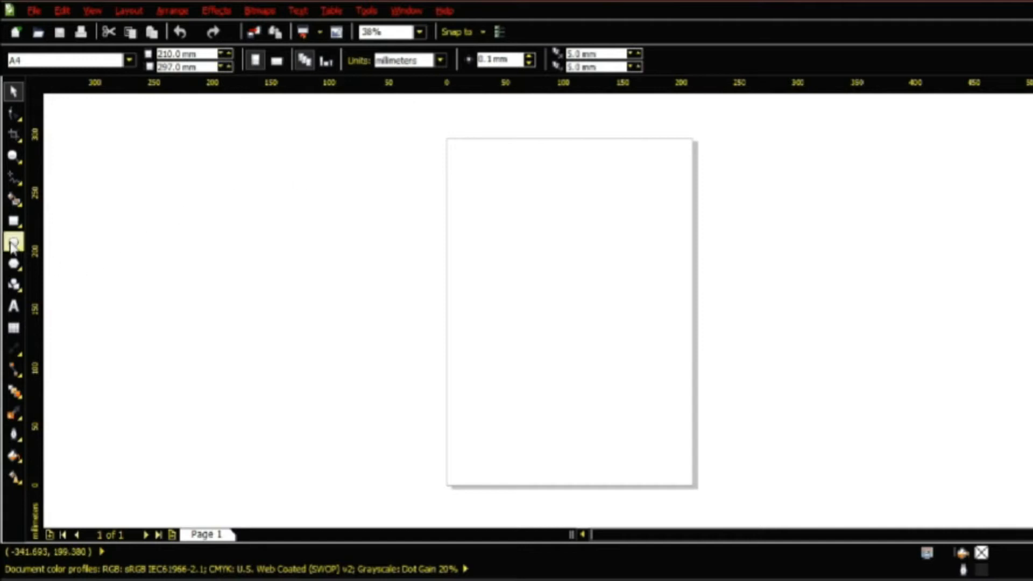
Draw an upright rectangle on the page and size it to 60 mm wide by 160 mm high.
click(13, 221)
drag(493, 182, 607, 410)
click(126, 67)
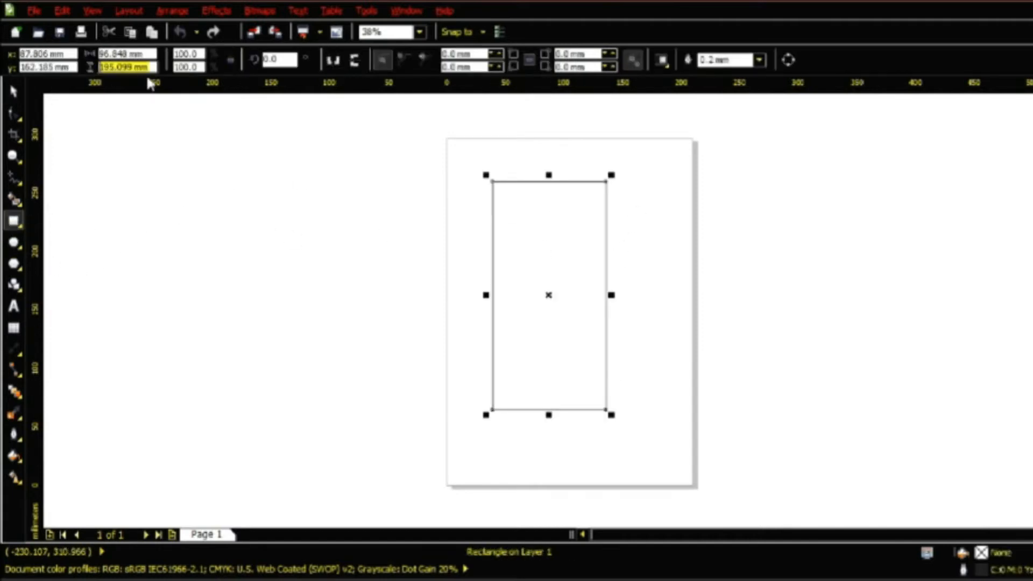
text(160)
click(134, 54)
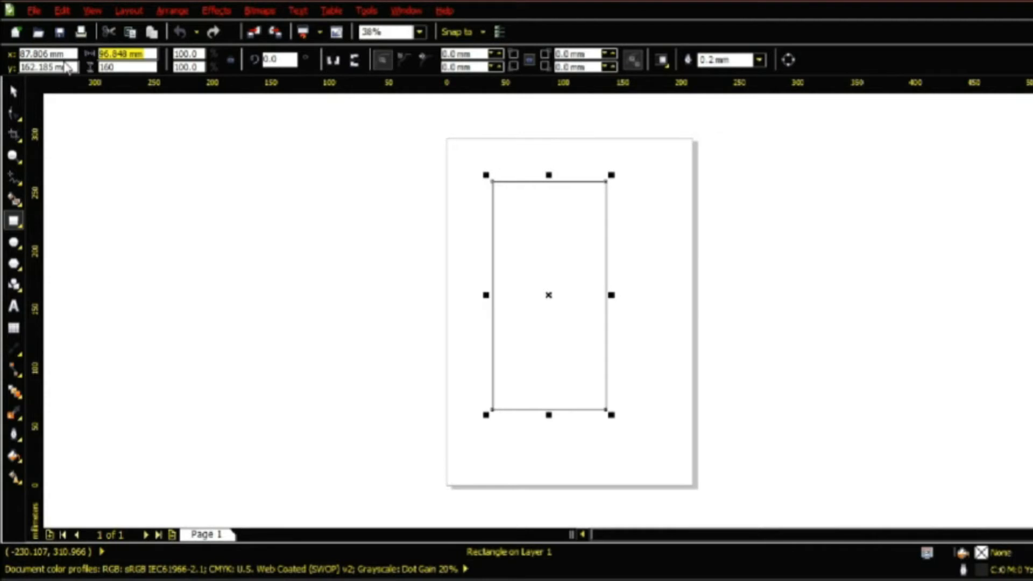
text(82.)
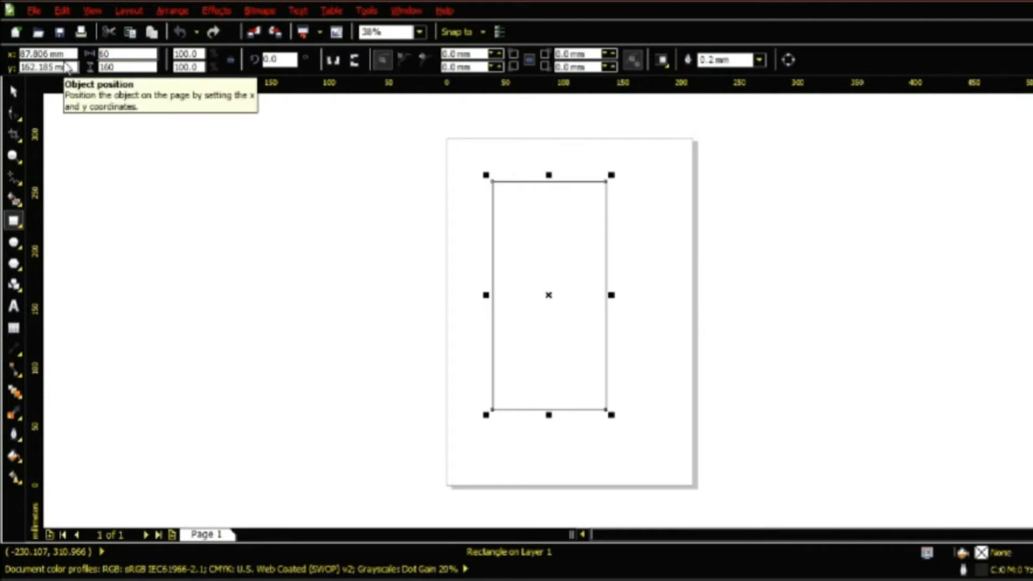
text(0)
key(Return)
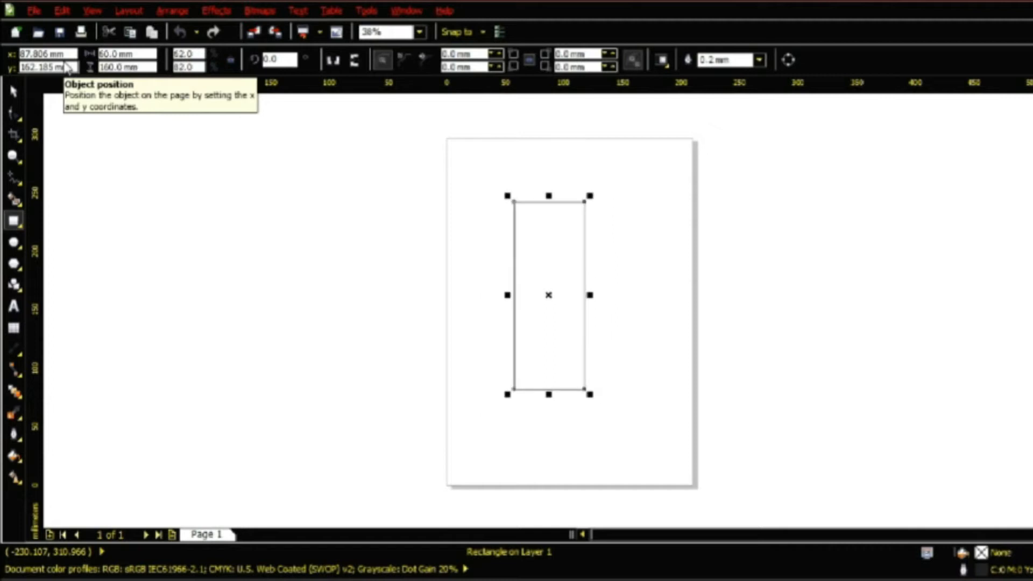
Fill the 60 x 160 mm rectangle with light gray.
click(671, 231)
scroll(540, 229, up, 2)
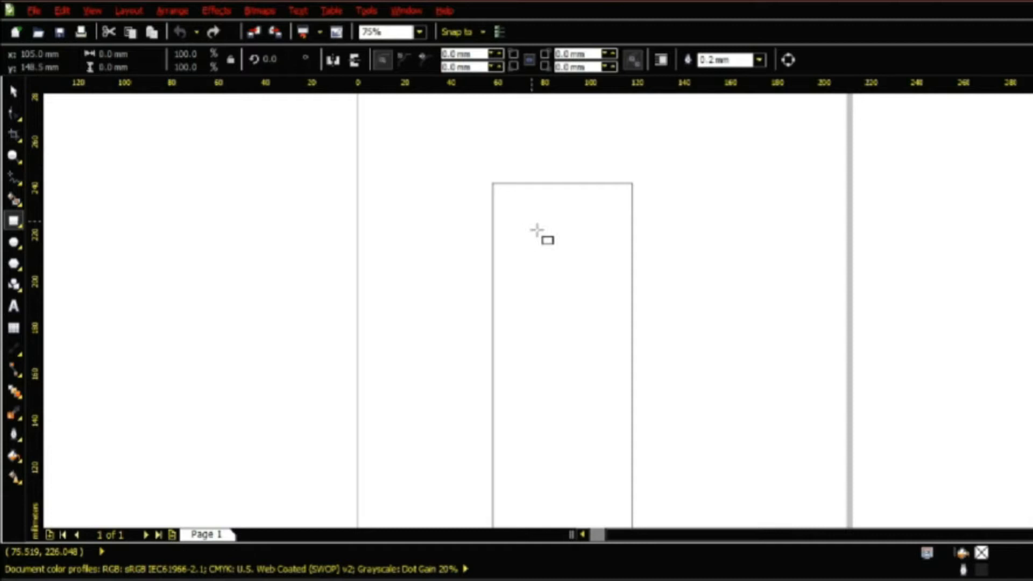
click(14, 91)
click(634, 301)
scroll(591, 280, down, 2)
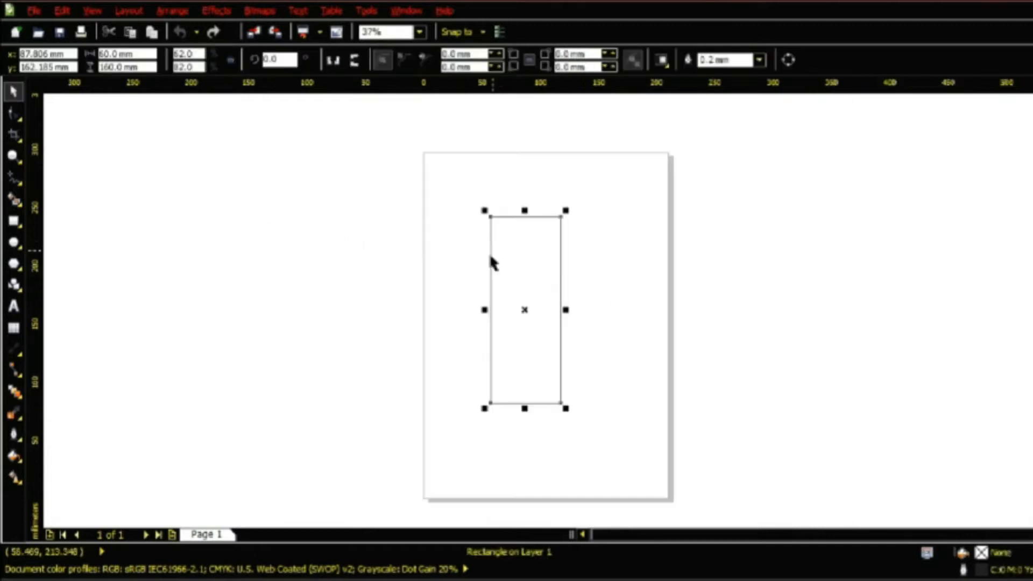
scroll(573, 312, up, 2)
Draw a rectangle about 95 mm wide across the gray rectangle's upper part and set its height to 2 mm.
mouse_move(354, 121)
mouse_down()
mouse_move(502, 180)
mouse_move(577, 163)
mouse_up()
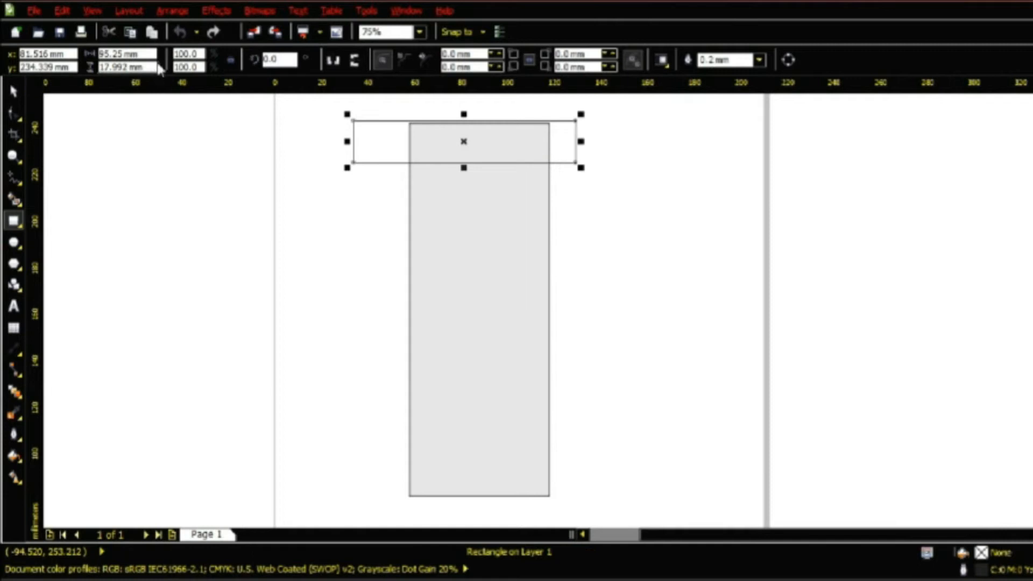
click(129, 67)
text(20)
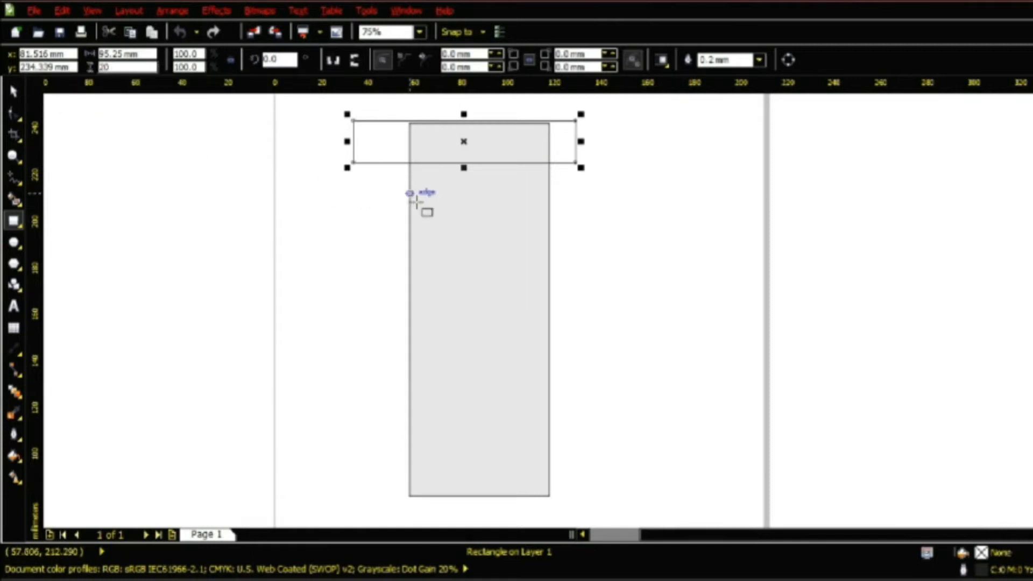
key(Return)
click(124, 67)
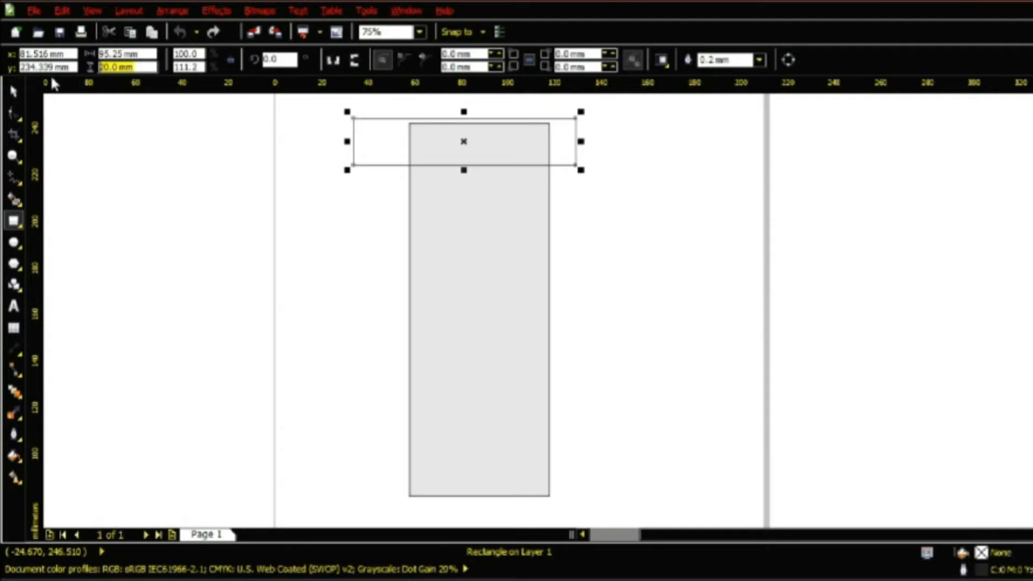
text(2)
key(Return)
Move the 2 mm strip so its upper-left corner snaps to the gray rectangle's upper-left corner.
click(12, 90)
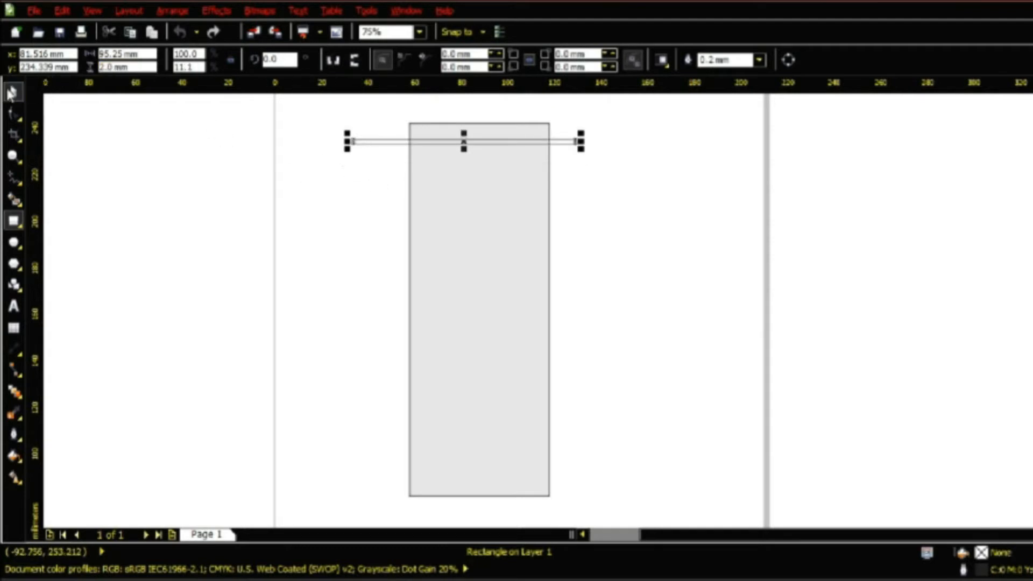
scroll(457, 131, up, 1)
scroll(344, 151, up, 1)
scroll(234, 177, down, 1)
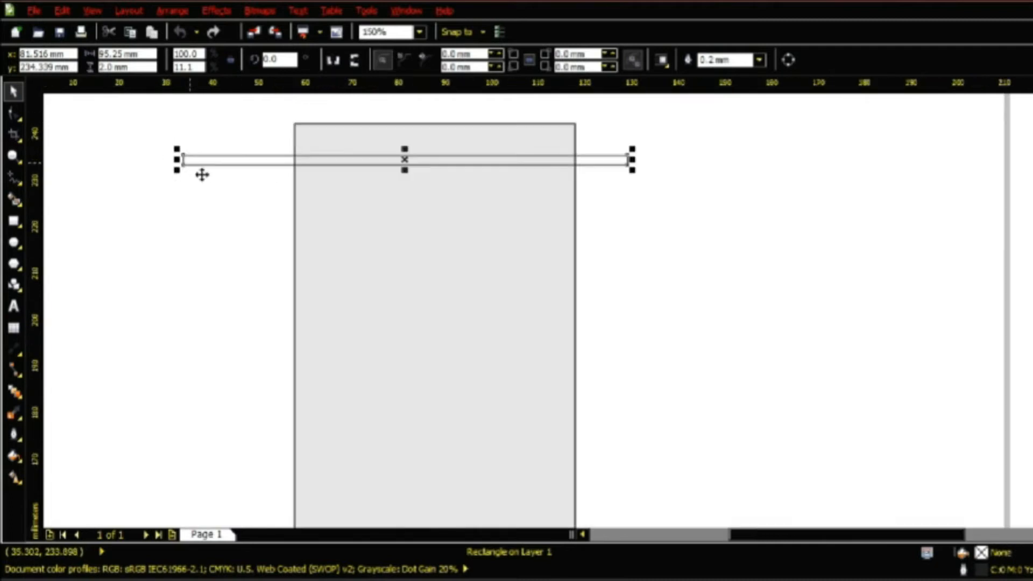
drag(194, 169, 301, 135)
Copy the 2 mm strip down near the gray rectangle's lower edge and set the copy's height to 5 mm.
scroll(404, 159, down, 2)
scroll(405, 189, down, 1)
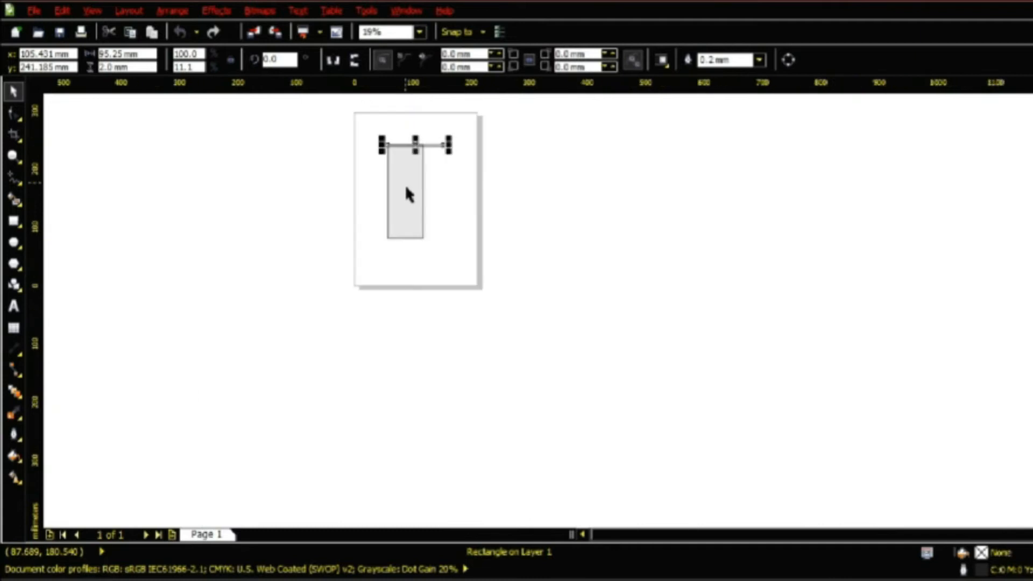
scroll(390, 156, up, 1)
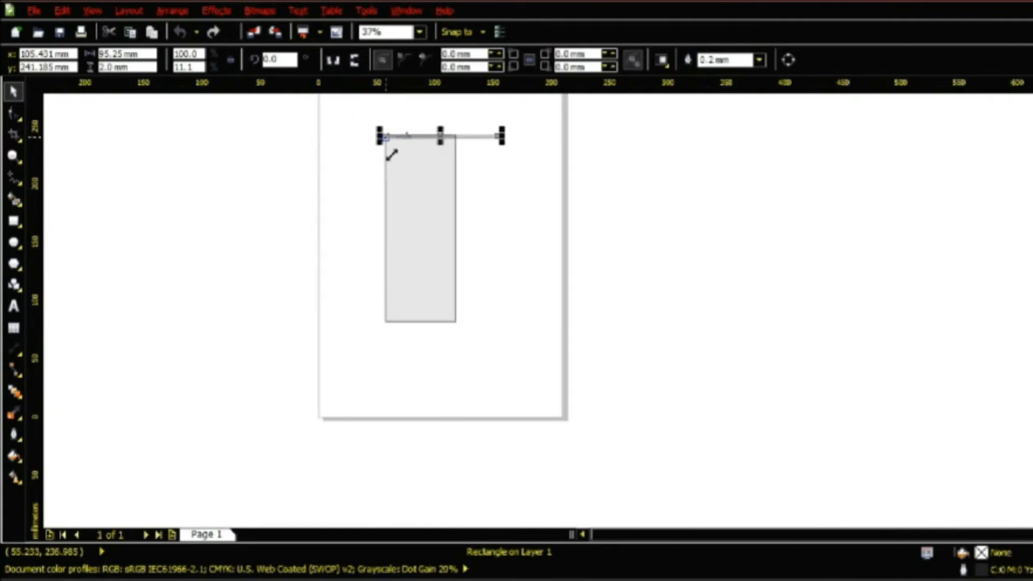
drag(468, 142, 476, 314)
click(116, 67)
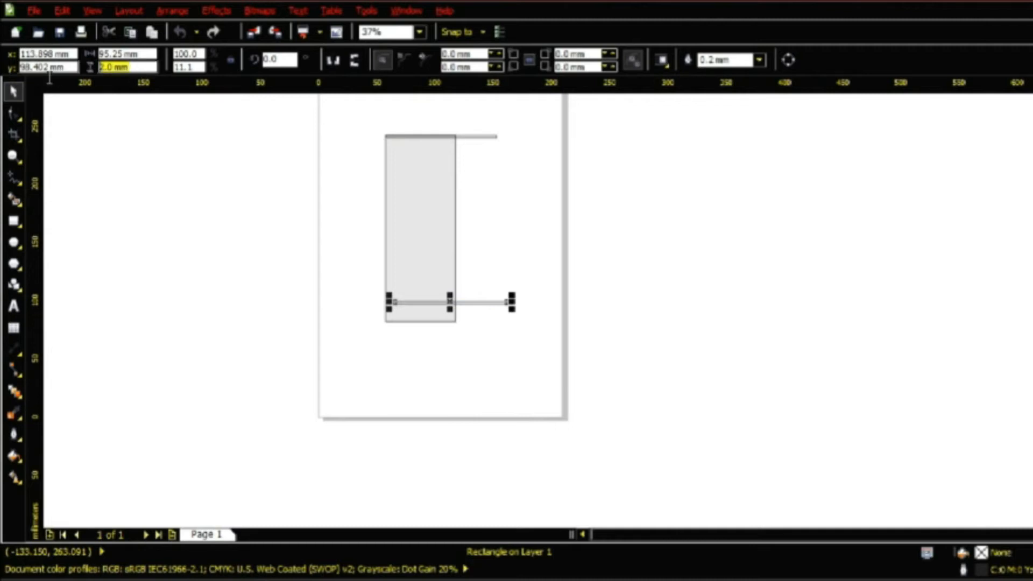
text(5)
key(Return)
Snap the 5 mm strip's lower-left corner to the gray rectangle's lower-left corner.
scroll(409, 321, up, 2)
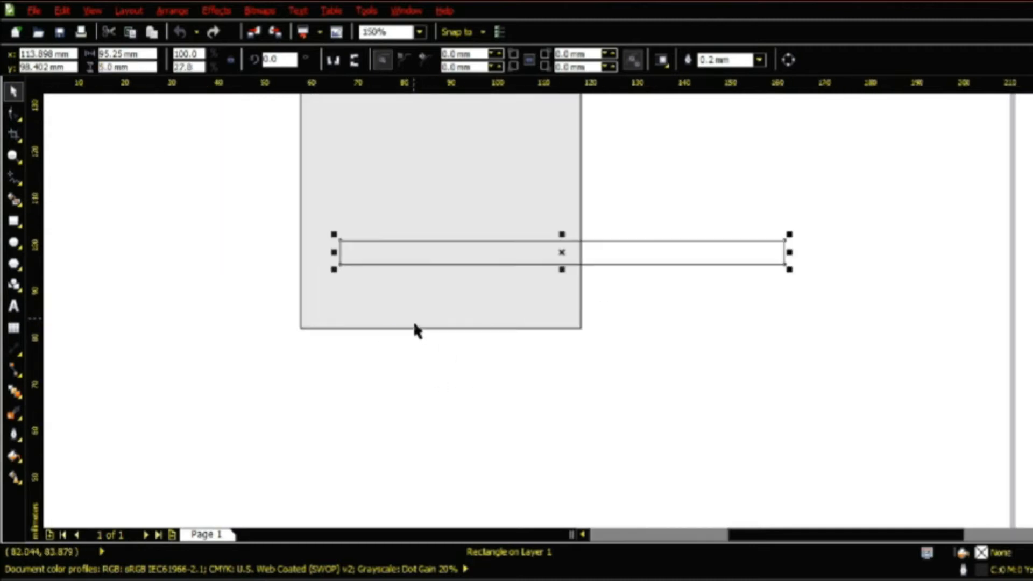
drag(340, 275, 312, 344)
click(446, 397)
Duplicate the 2 mm strip directly beneath itself, aligned with the gray rectangle's left edge.
scroll(447, 390, down, 2)
scroll(436, 200, up, 2)
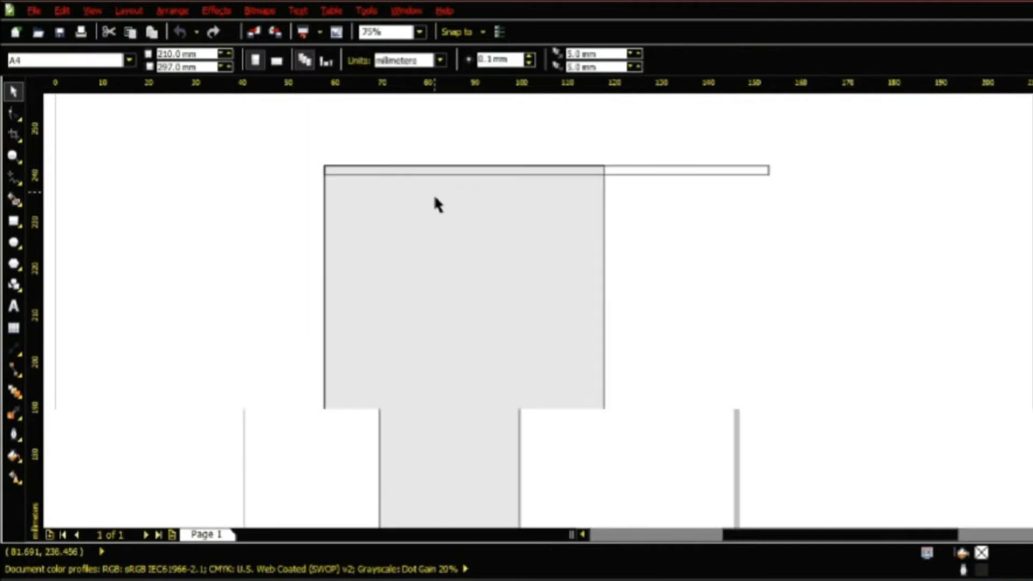
scroll(360, 167, up, 1)
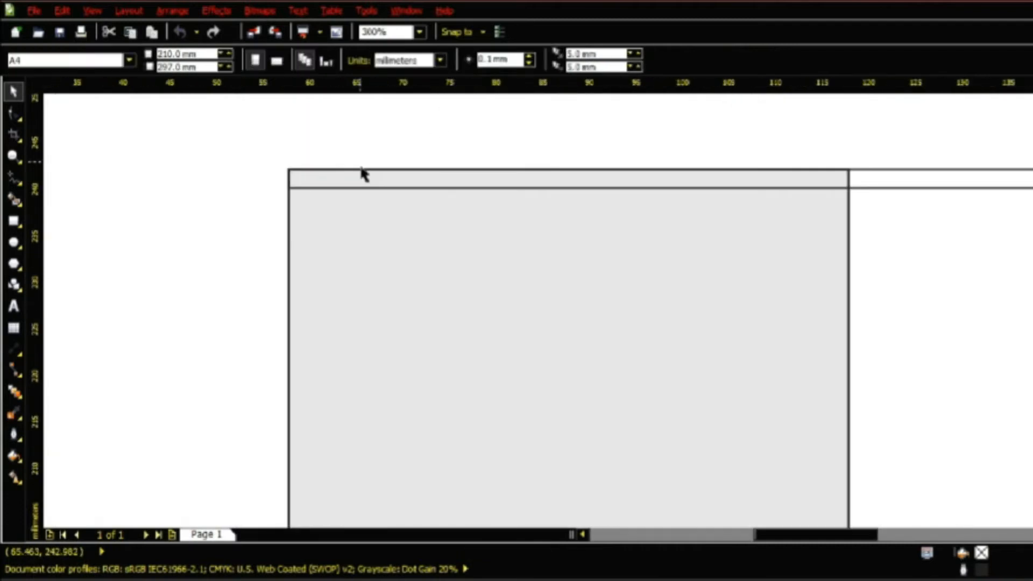
click(338, 188)
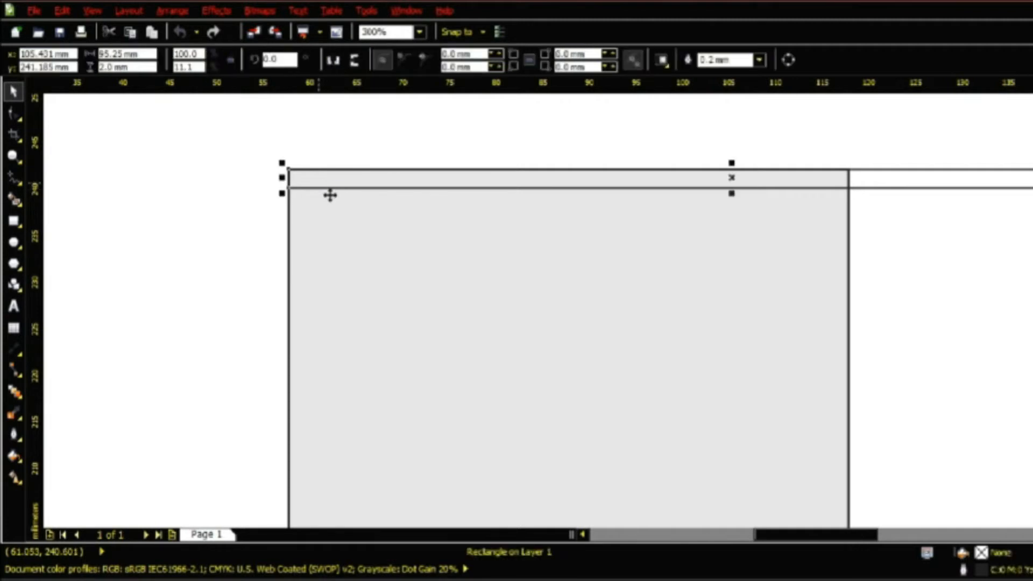
mouse_move(289, 185)
mouse_down()
mouse_move(295, 209)
mouse_move(286, 192)
mouse_up()
Duplicate the 5 mm strip directly above itself, aligned with the gray rectangle's left edge.
scroll(463, 391, down, 5)
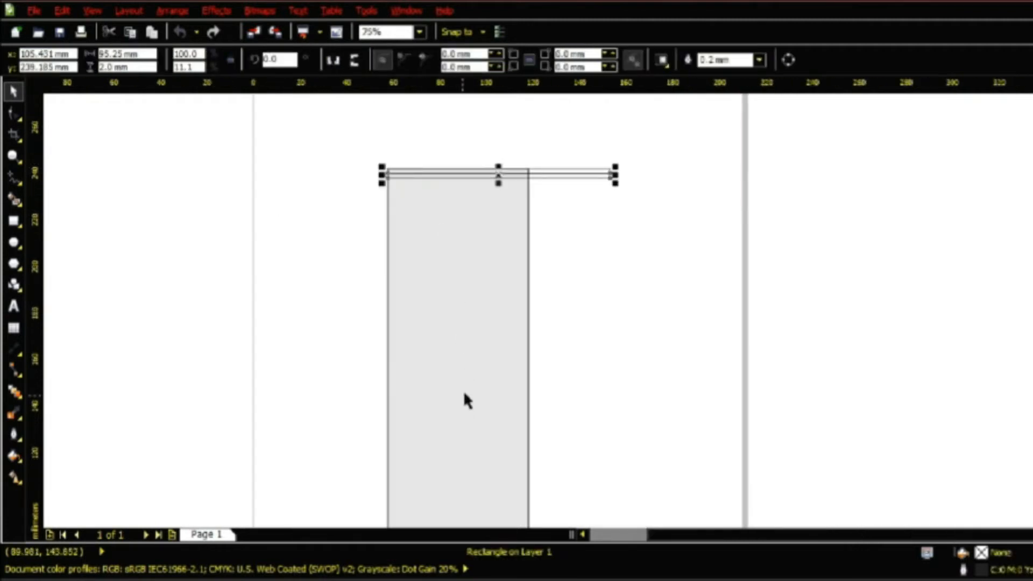
scroll(491, 295, up, 5)
click(249, 284)
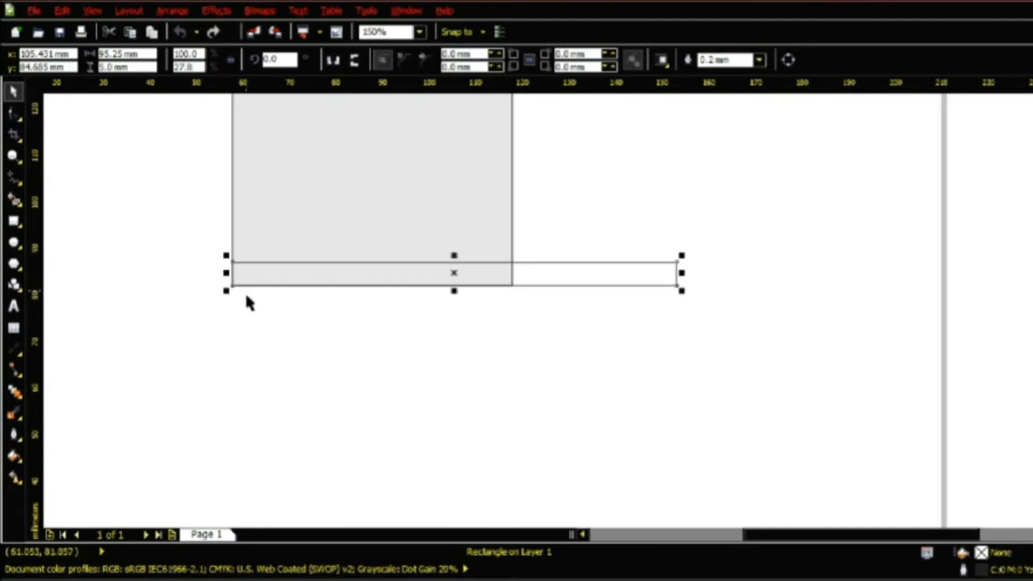
drag(231, 289, 243, 272)
click(563, 305)
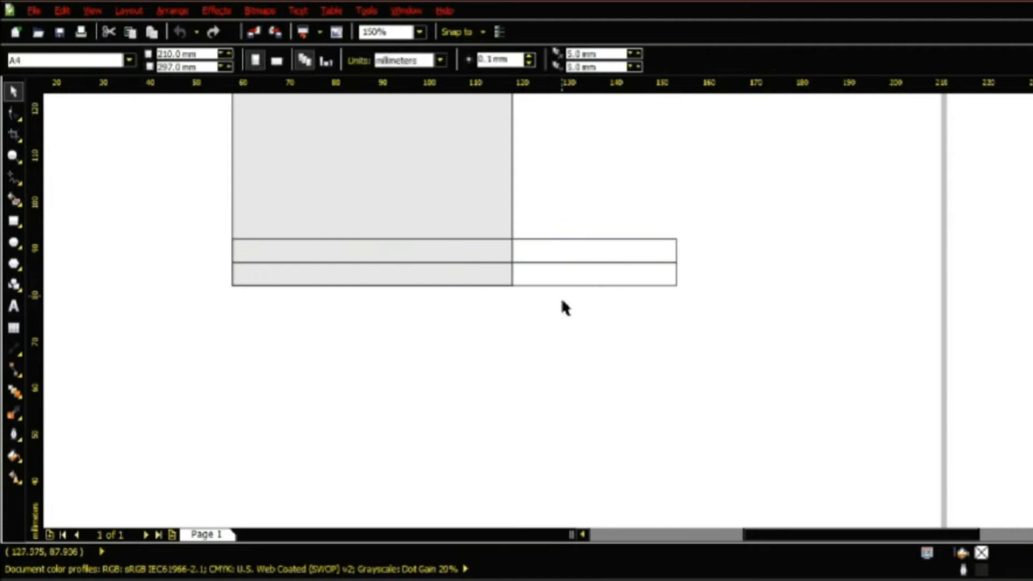
Make a resized copy of the gray rectangle with its top edge snapped to the lower 2 mm strip's bottom edge, 156 mm high.
scroll(569, 369, down, 3)
scroll(569, 369, up, 2)
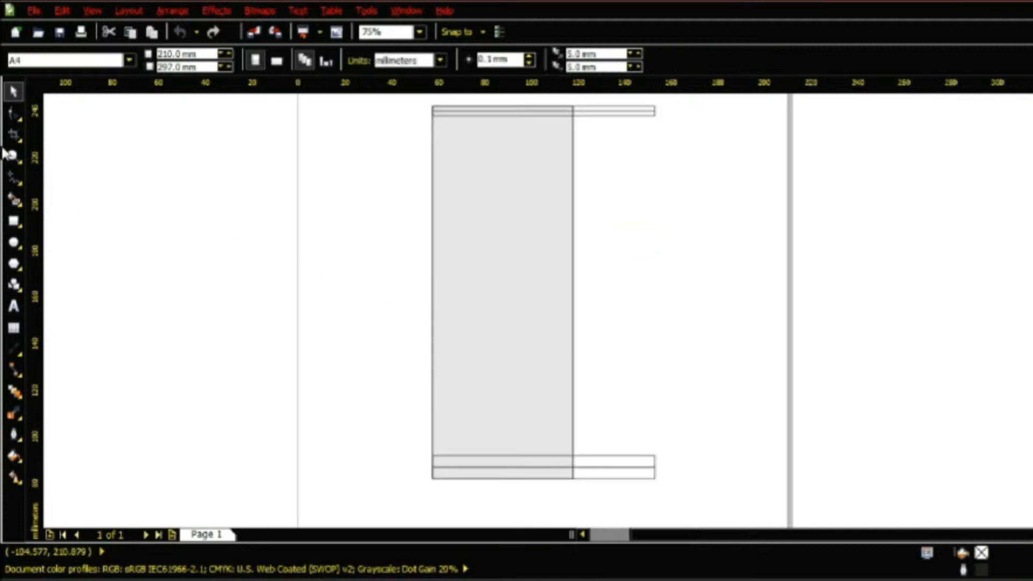
click(574, 208)
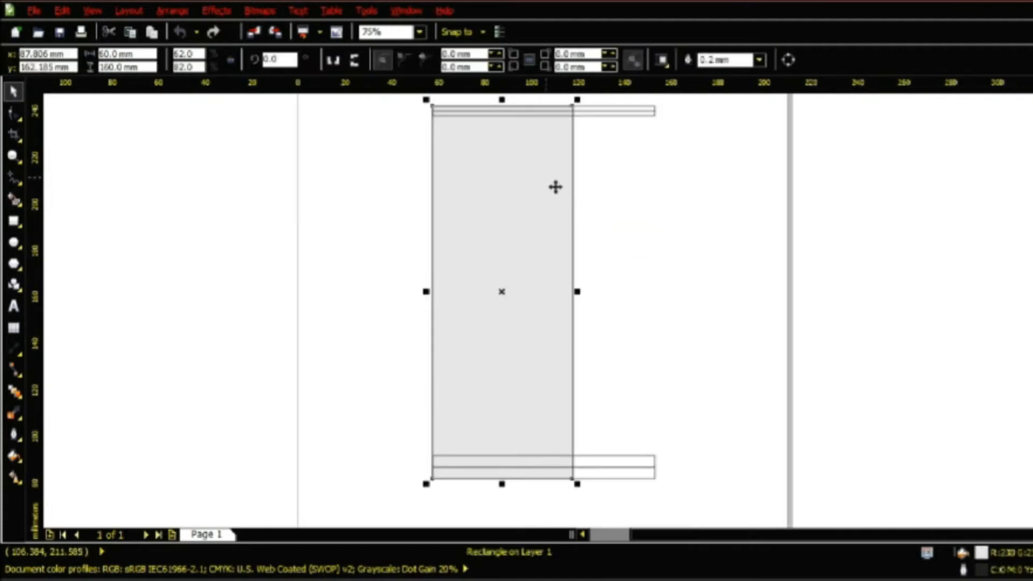
scroll(511, 161, down, 2)
scroll(517, 150, up, 2)
scroll(518, 150, up, 4)
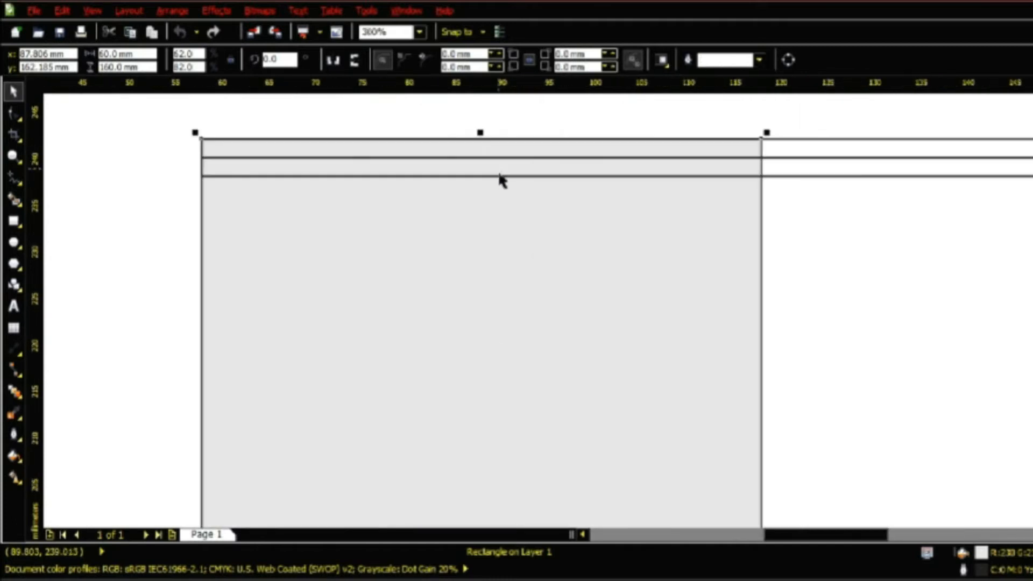
drag(493, 143, 495, 180)
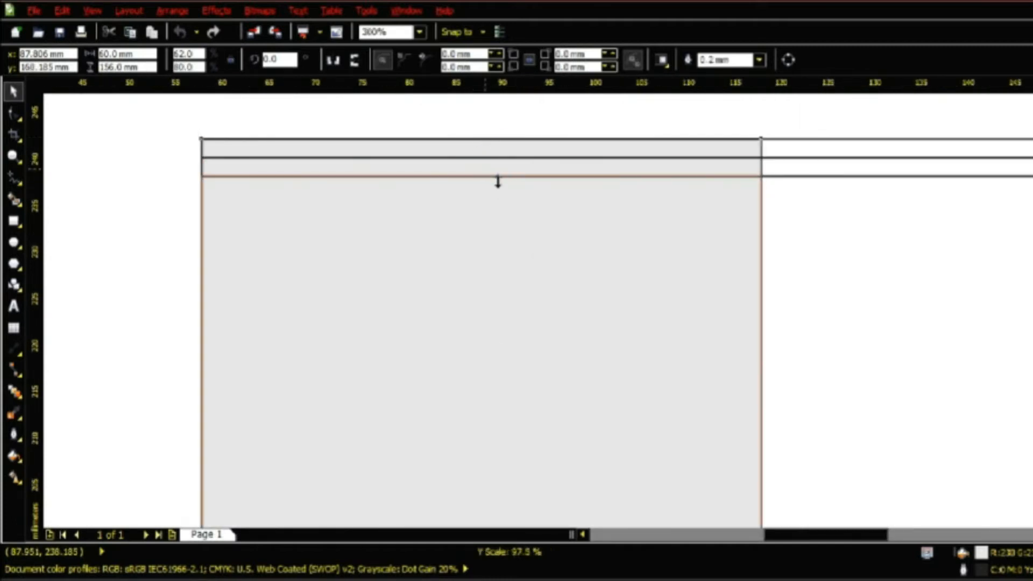
Raise the copied rectangle's bottom edge to the top of the upper 5 mm strip, making it 146 mm high.
scroll(496, 183, down, 3)
scroll(473, 358, up, 2)
click(526, 324)
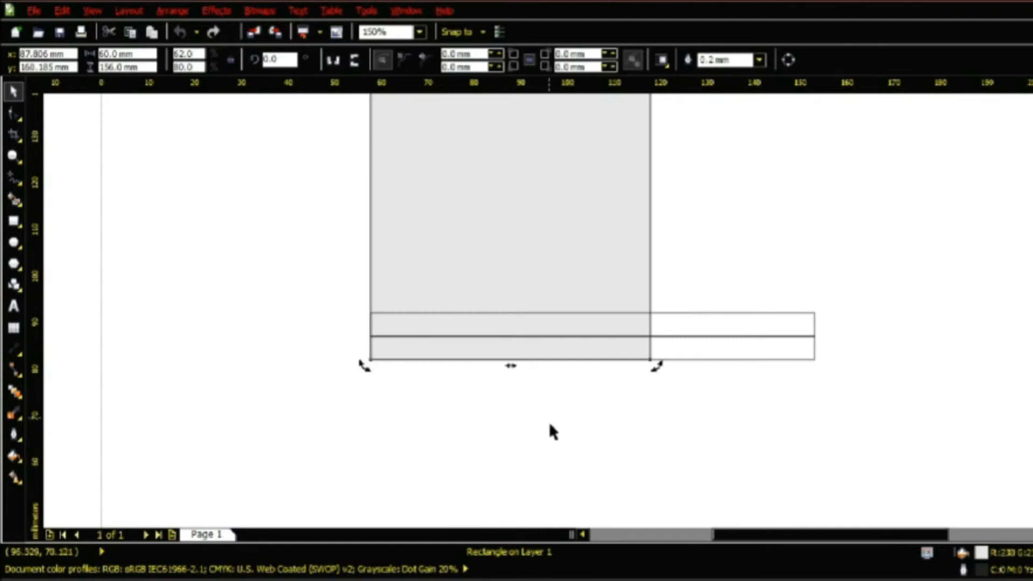
click(531, 264)
key(Escape)
click(514, 277)
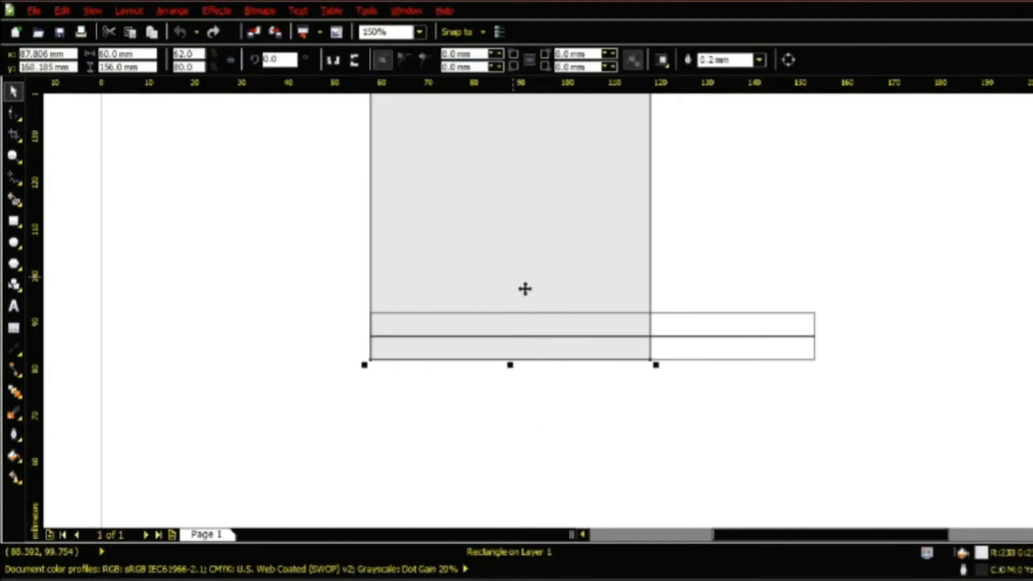
drag(526, 378, 529, 323)
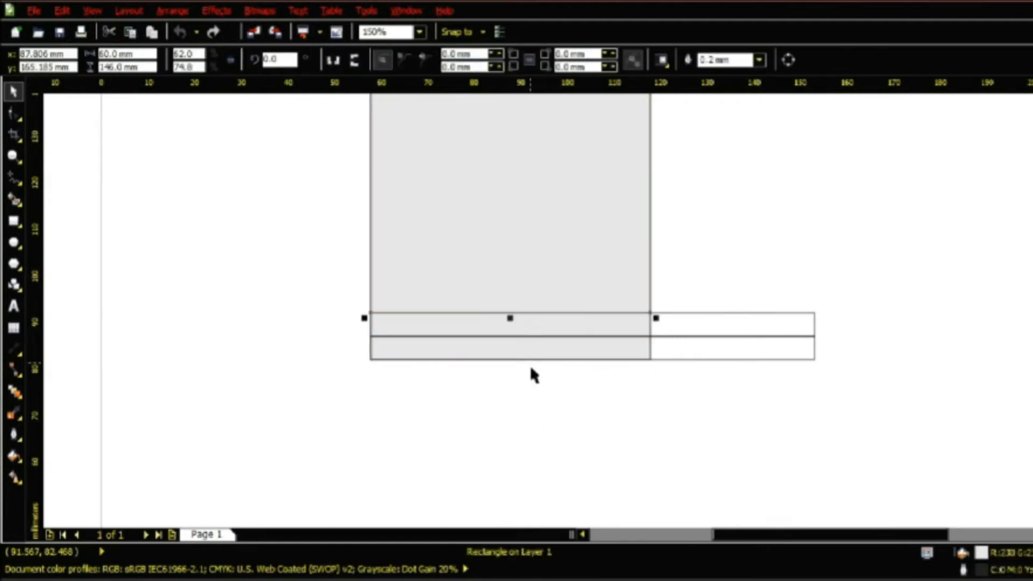
Fill the 146 mm high inner rectangle with red and deselect it.
click(482, 385)
scroll(482, 384, down, 3)
click(493, 315)
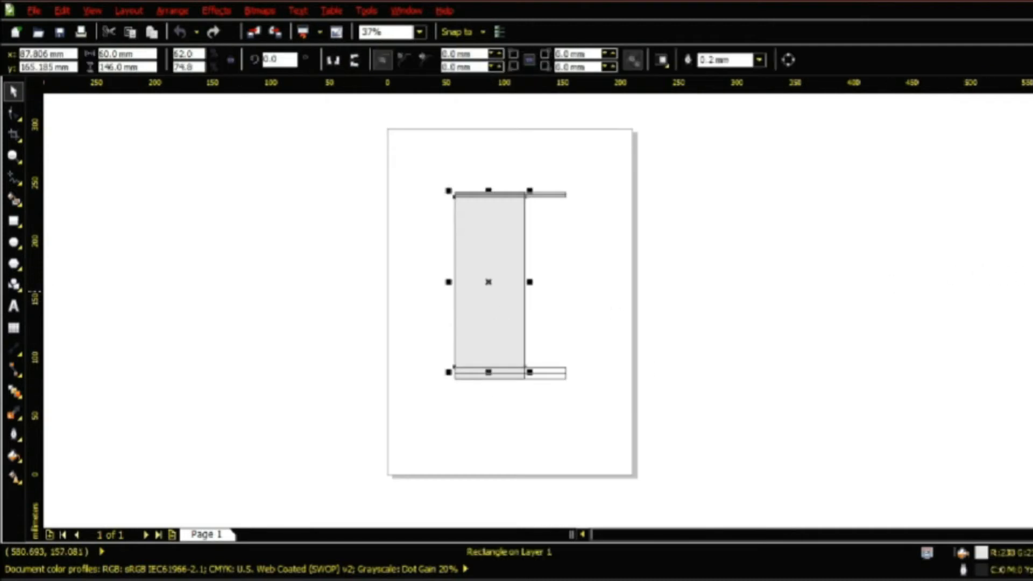
click(1032, 310)
click(670, 287)
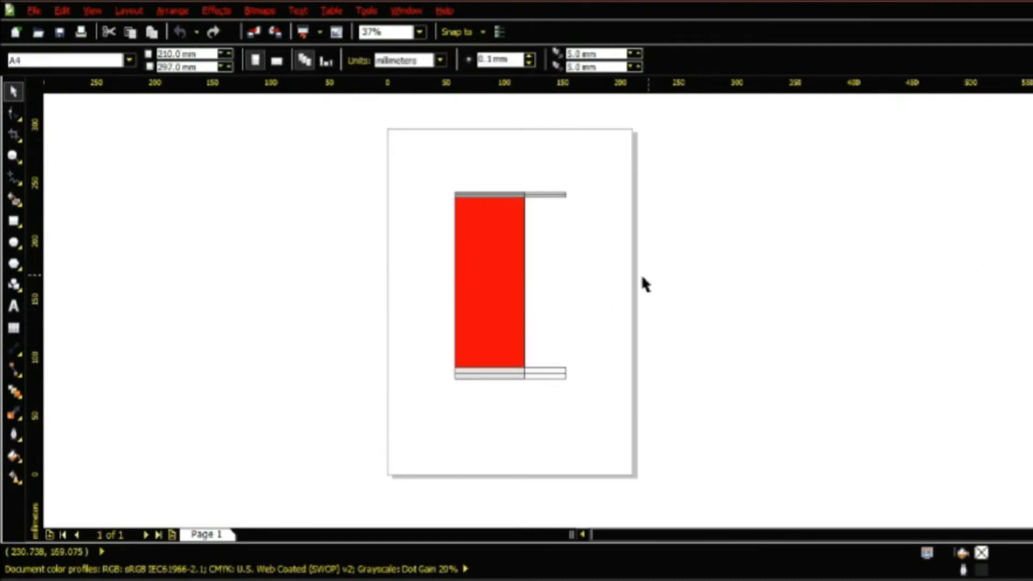
Add the text "160 x 60" in 24 pt Arial beside the red rectangle's right edge.
scroll(458, 197, up, 2)
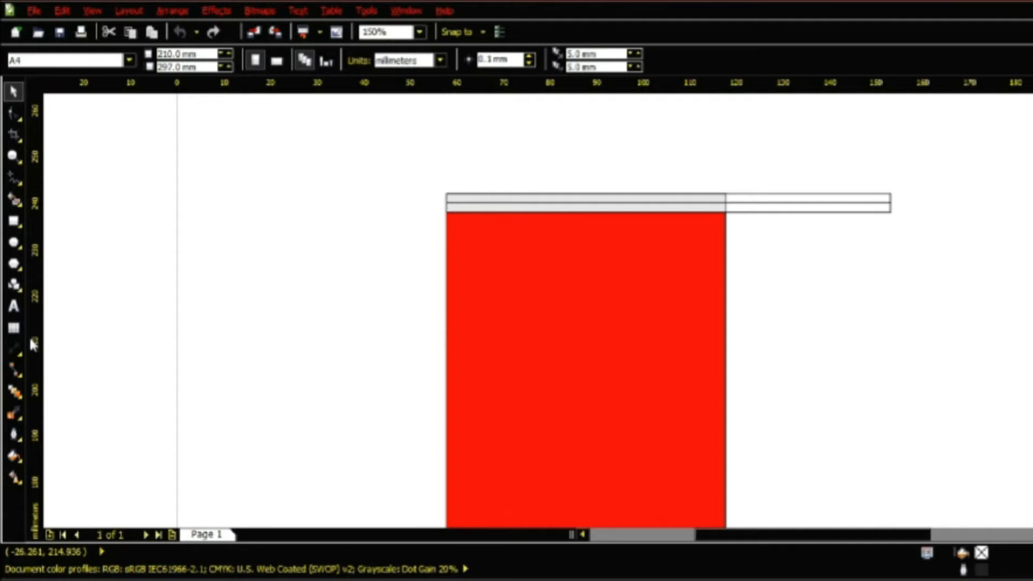
click(15, 306)
scroll(387, 186, down, 2)
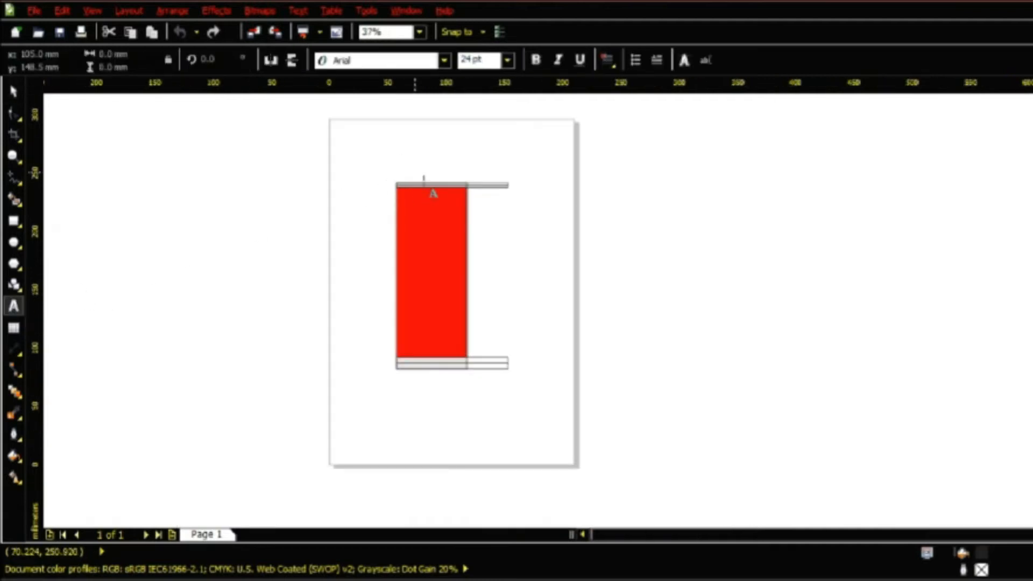
scroll(488, 266, up, 1)
click(491, 301)
scroll(493, 302, up, 1)
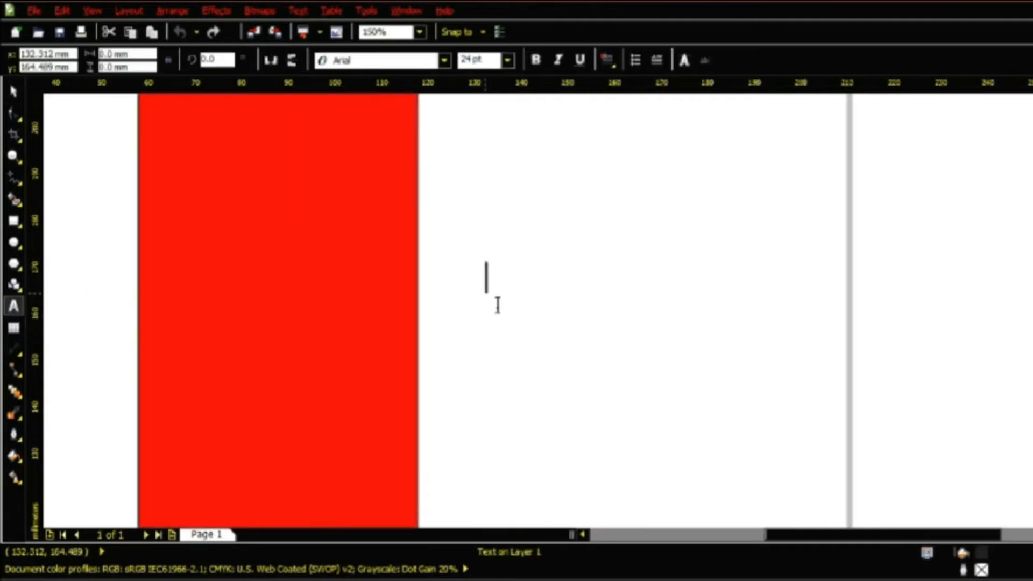
text(160)
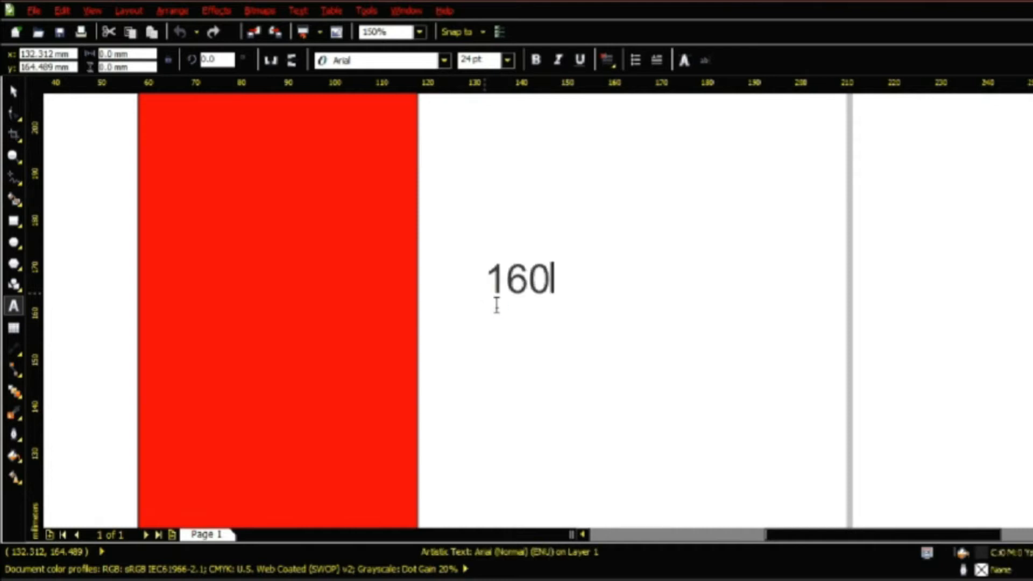
text( x 20)
key(BackSpace)
key(BackSpace)
text(60)
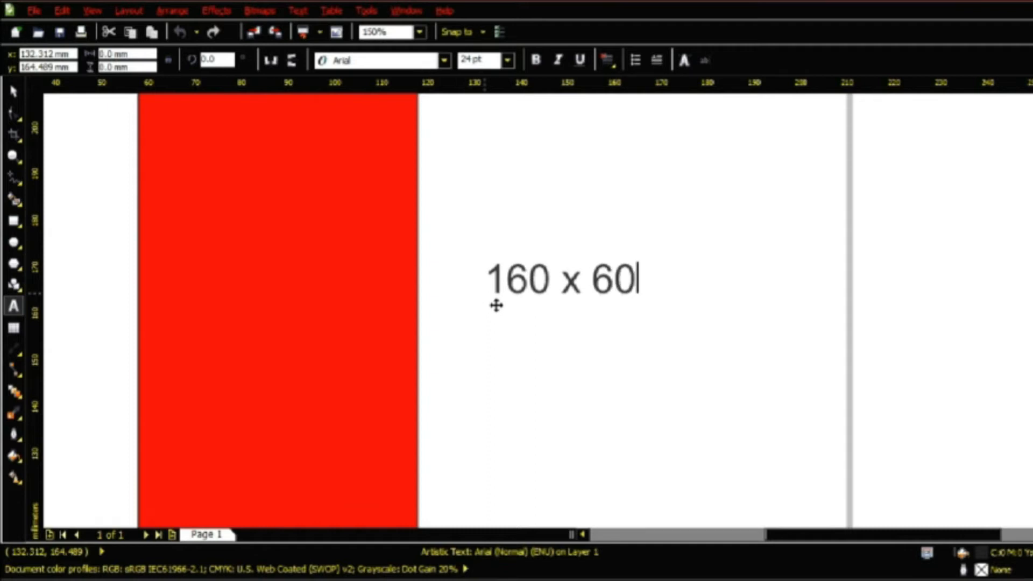
Complete the size label as "160 x 60 cm" and copy it beside the upper strips and below the lower strips.
text( cm)
key(ctrl+space)
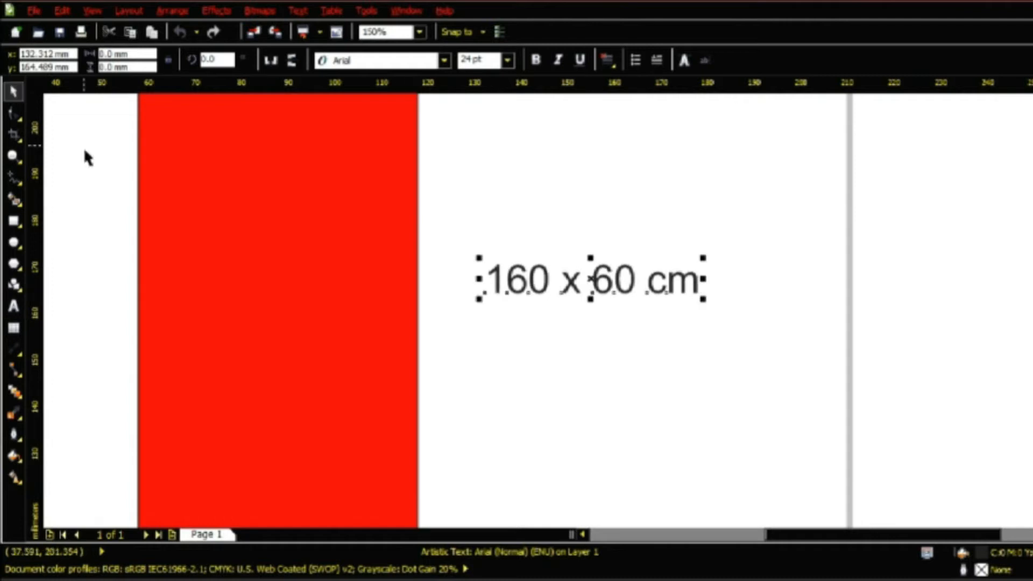
scroll(604, 337, down, 3)
scroll(599, 333, up, 2)
drag(607, 356, 648, 274)
right_click(654, 178)
scroll(656, 180, down, 2)
scroll(647, 275, up, 2)
Replace the text of the label copy below the lower strips with "toleransi bawah".
double_click(609, 298)
key(ctrl+a)
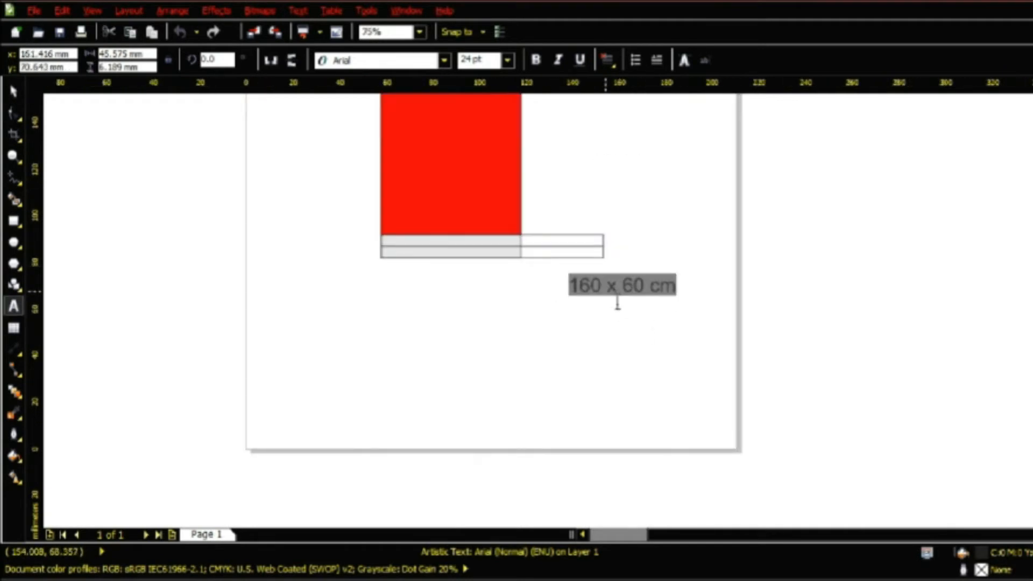
text(batal)
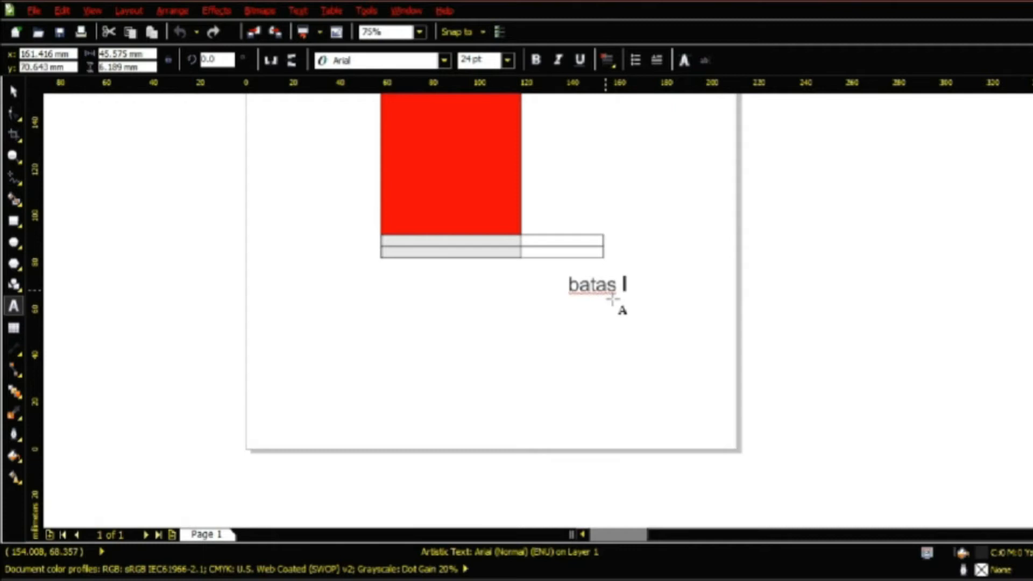
key(BackSpace)
key(BackSpace)
key(BackSpace)
key(BackSpace)
key(BackSpace)
key(BackSpace)
text(toleransi )
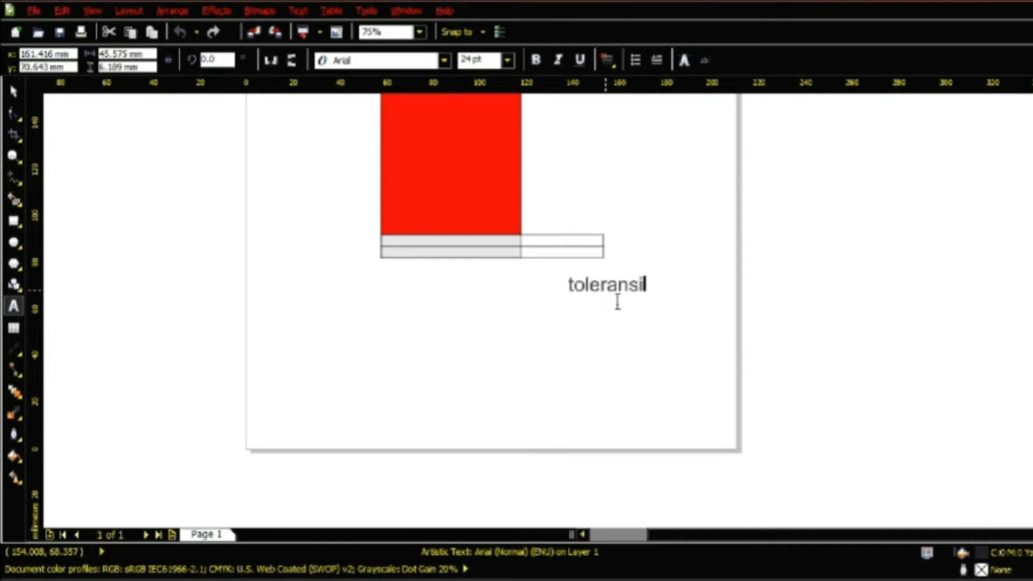
text(bawah)
scroll(618, 302, down, 4)
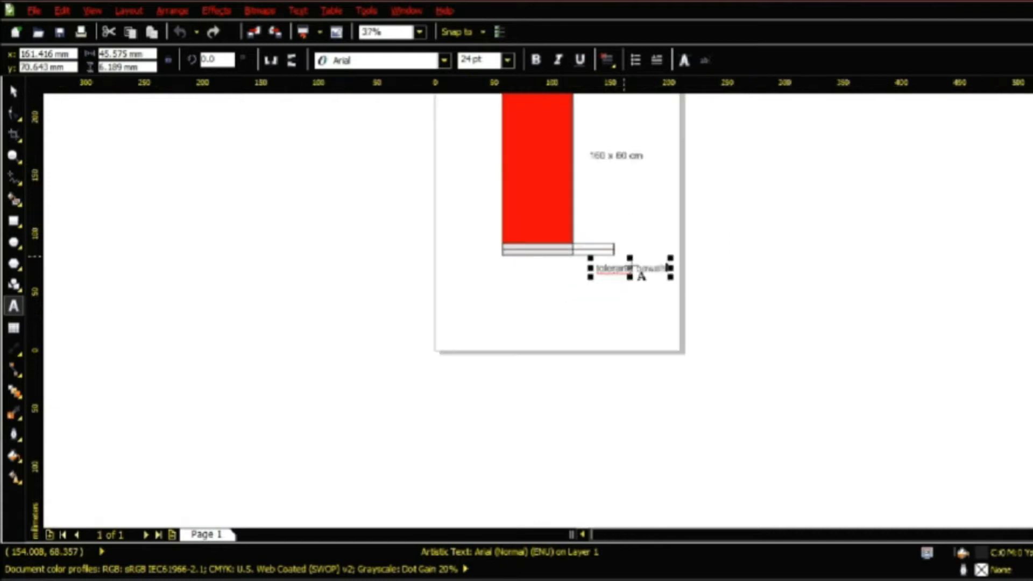
drag(634, 307, 638, 265)
key(ctrl+z)
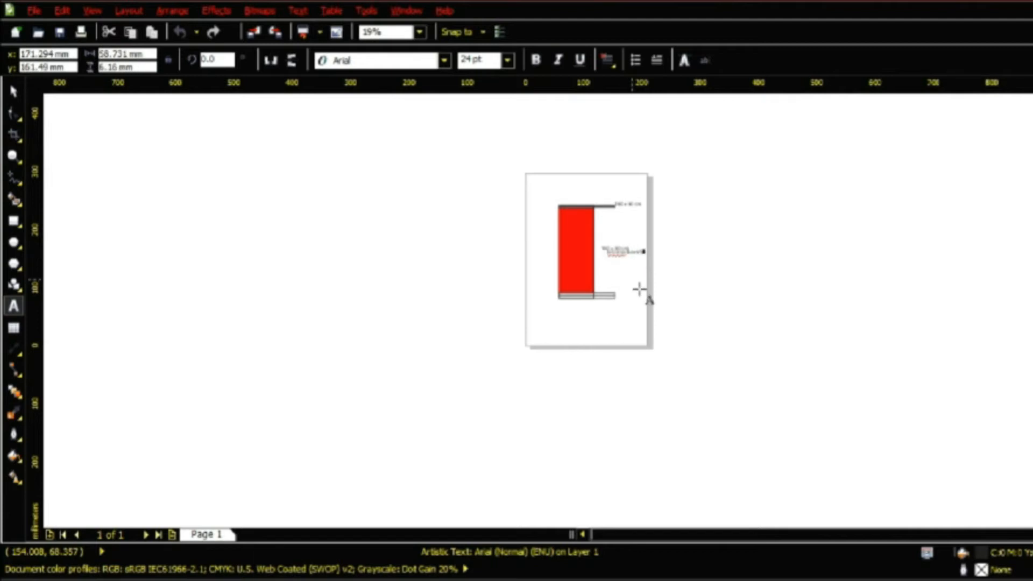
Append "5cm x 2 = 10 cm" to the "toleransi bawah" label.
scroll(623, 303, up, 10)
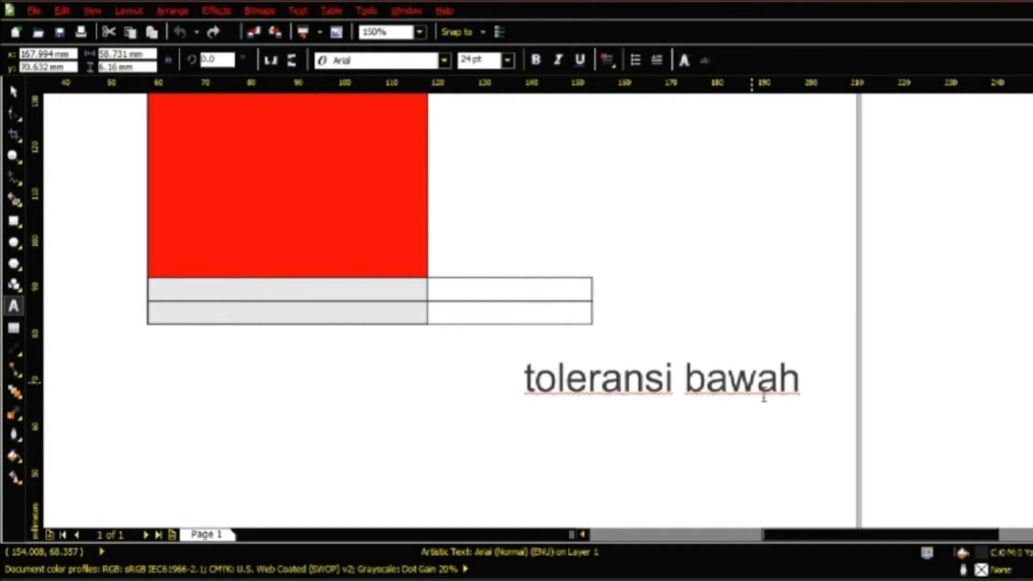
text(5cm)
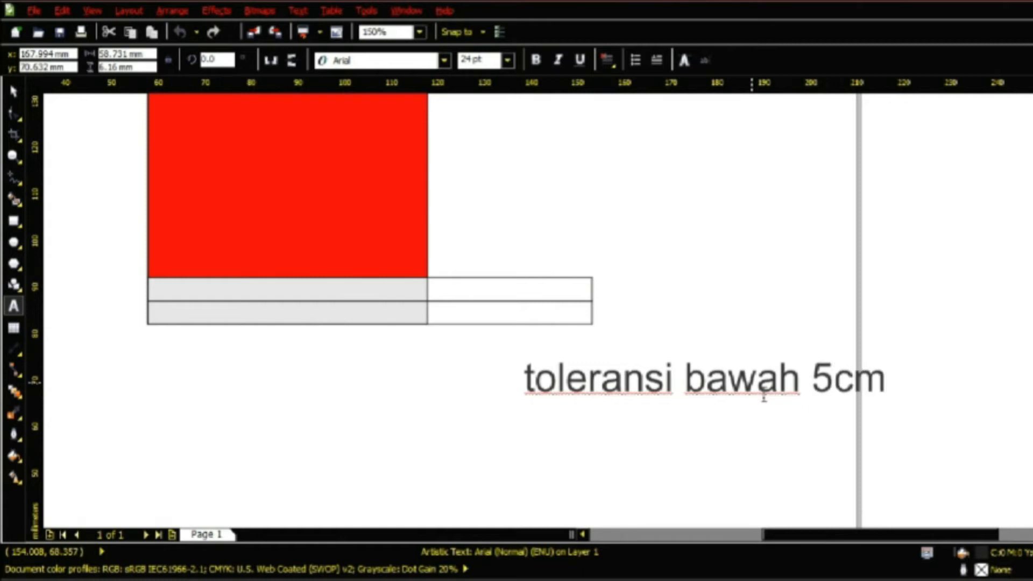
scroll(753, 403, down, 3)
scroll(777, 388, up, 2)
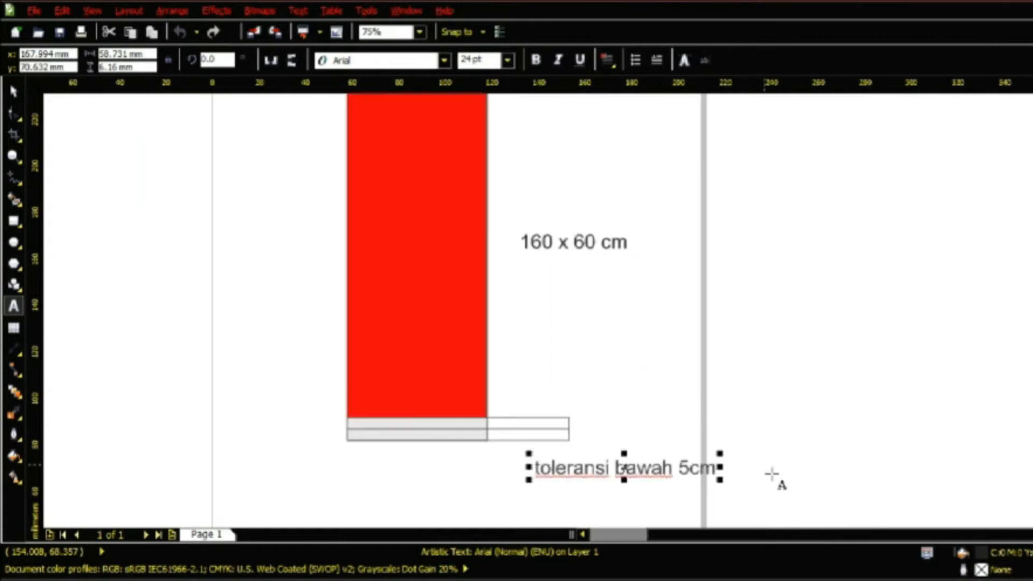
scroll(720, 468, down, 2)
scroll(680, 456, up, 3)
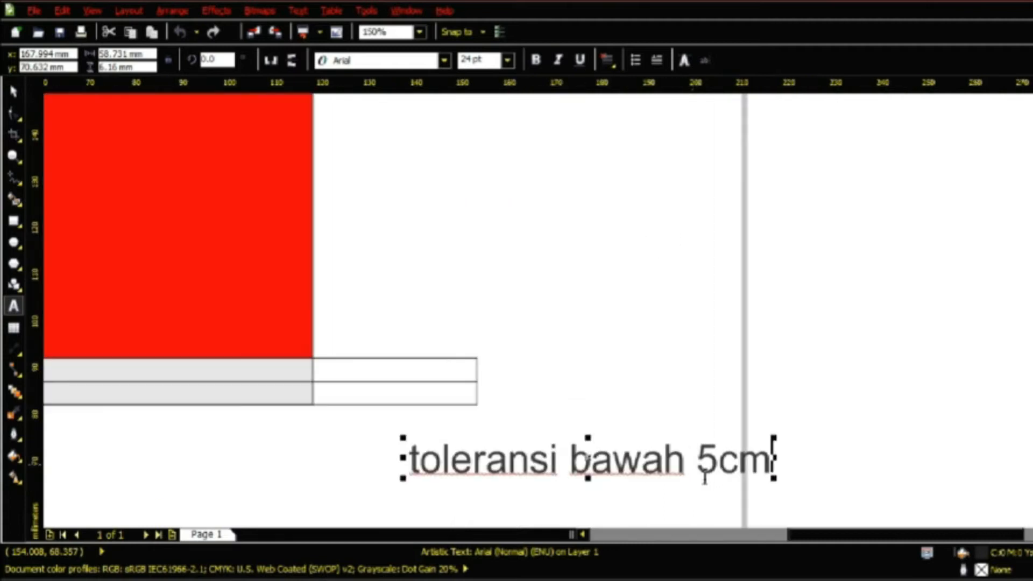
text(x 2)
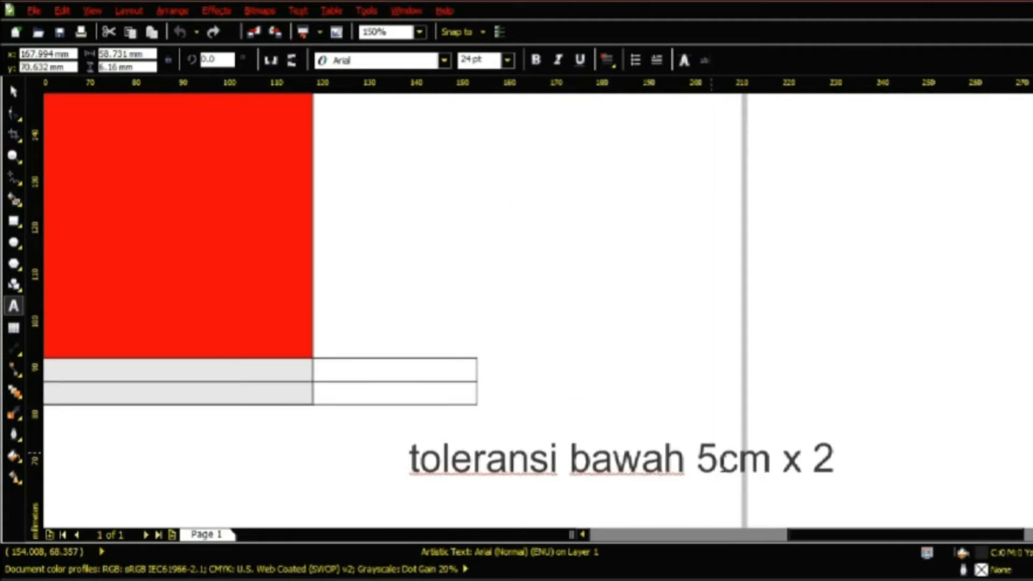
text( = 10 )
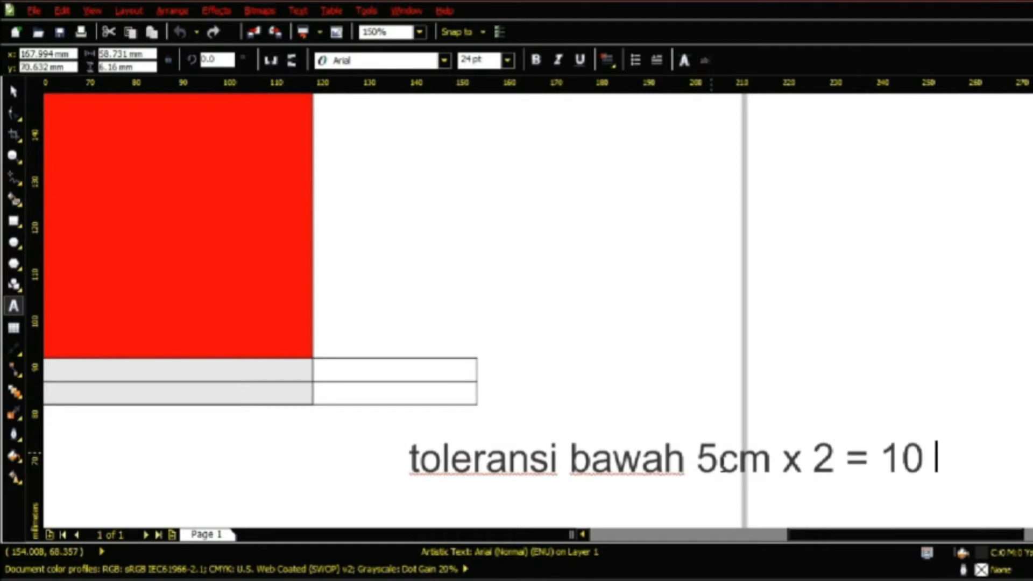
text(cm)
Replace the text of the label copy beside the upper strips with "toleransi atas 2 cm".
scroll(605, 377, down, 3)
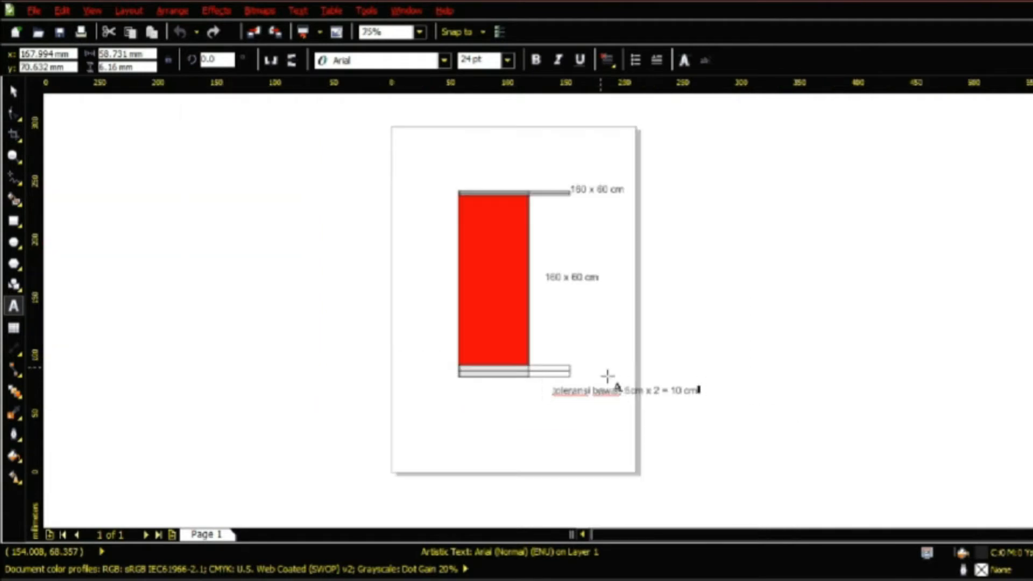
scroll(595, 208, up, 3)
scroll(592, 204, down, 3)
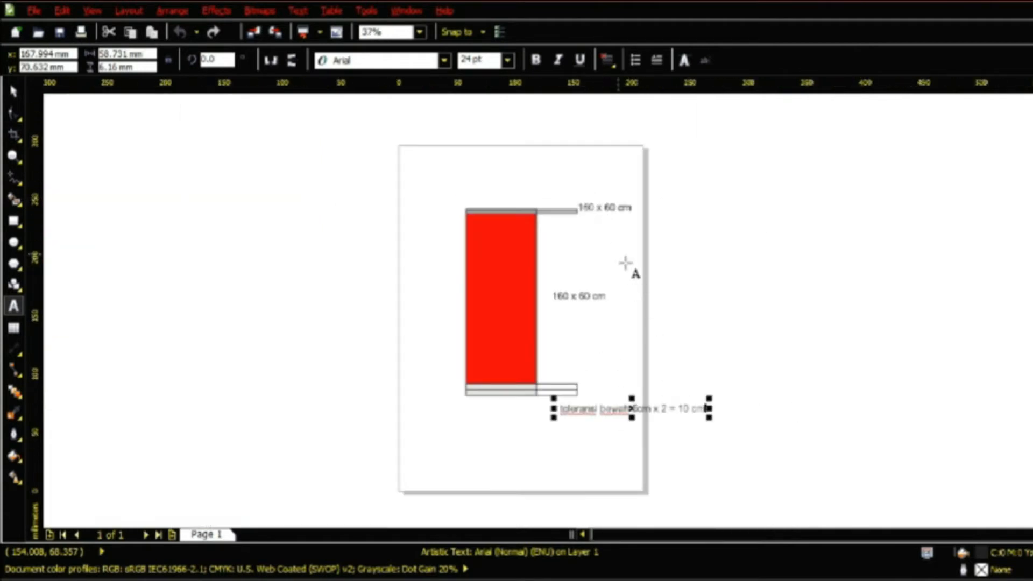
scroll(592, 208, up, 4)
drag(592, 258, 975, 264)
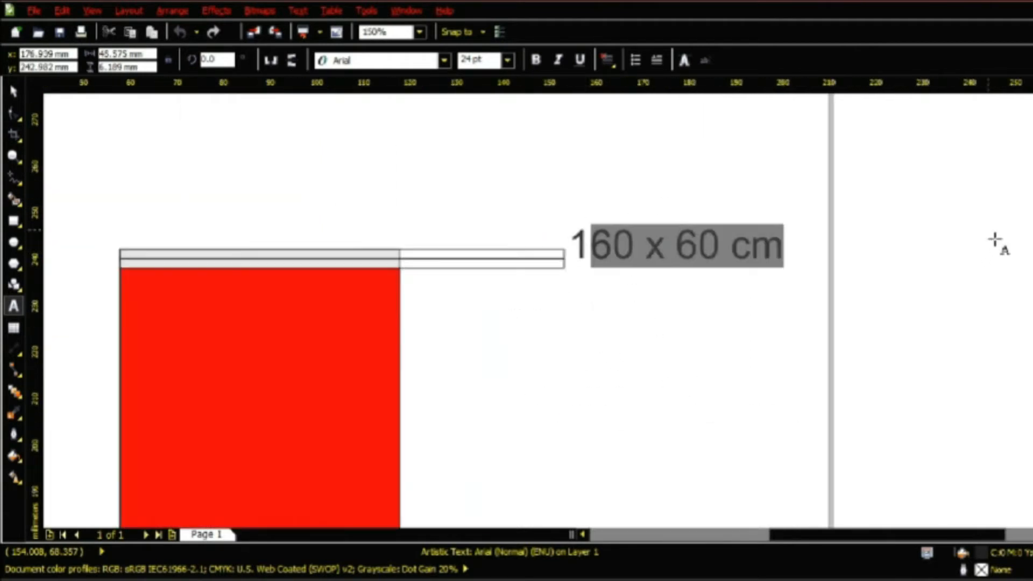
key(BackSpace)
key(BackSpace)
text(toleransi a)
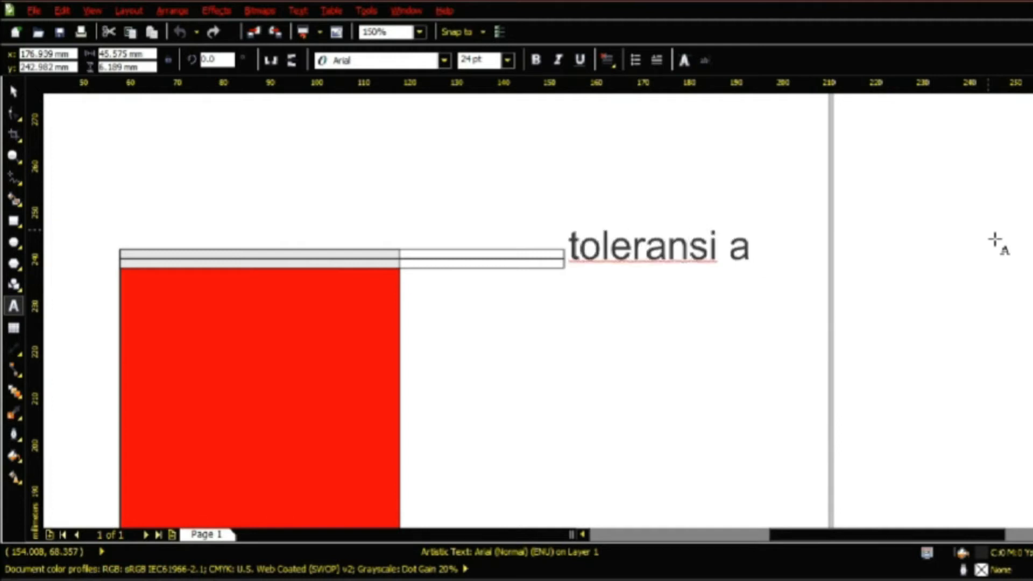
text(tas 2)
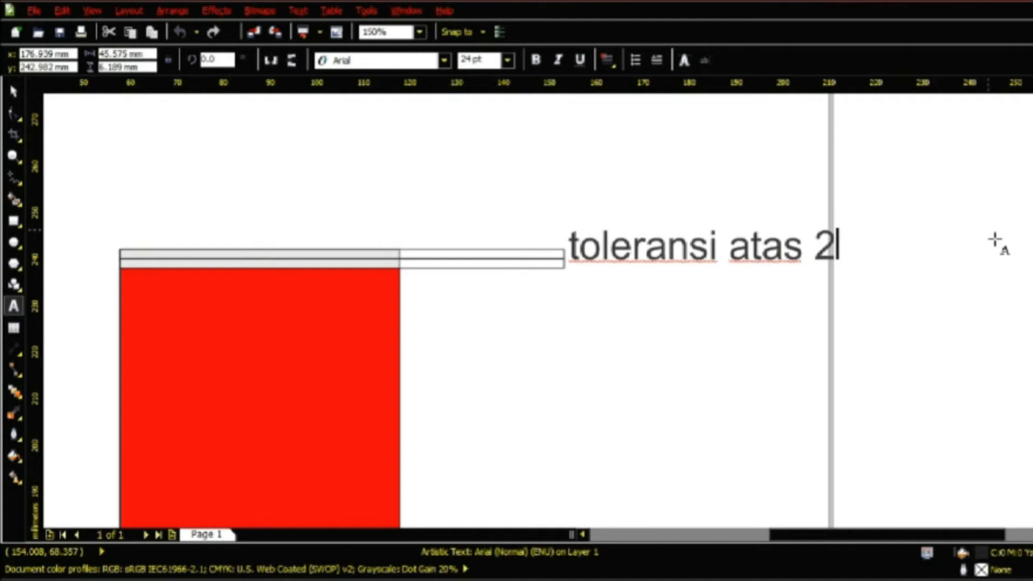
text( X)
key(BackSpace)
key(BackSpace)
text(cm)
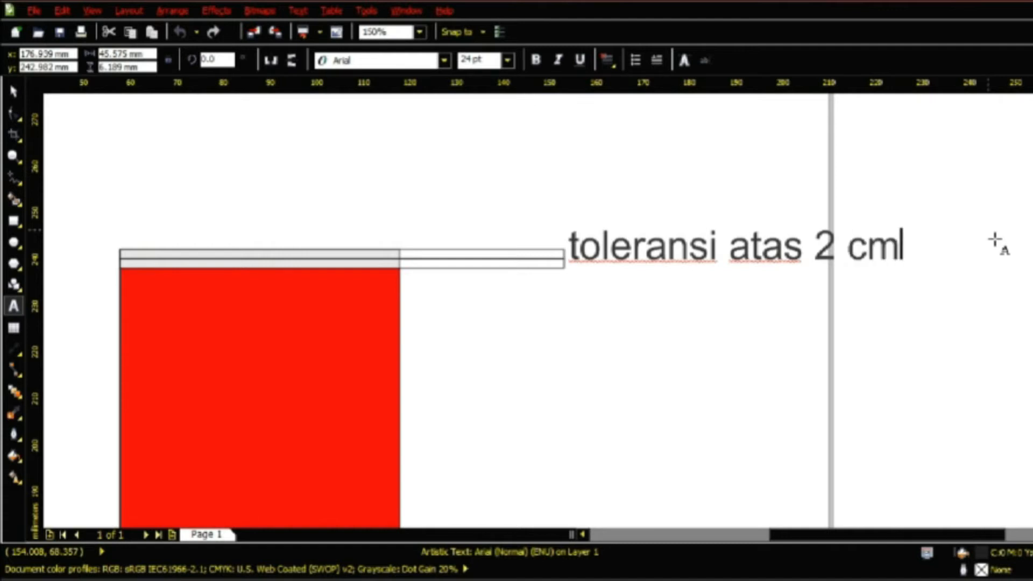
Append "x 2 = 4 cm" to the "toleransi atas" label and finish the text editing.
text( x 2)
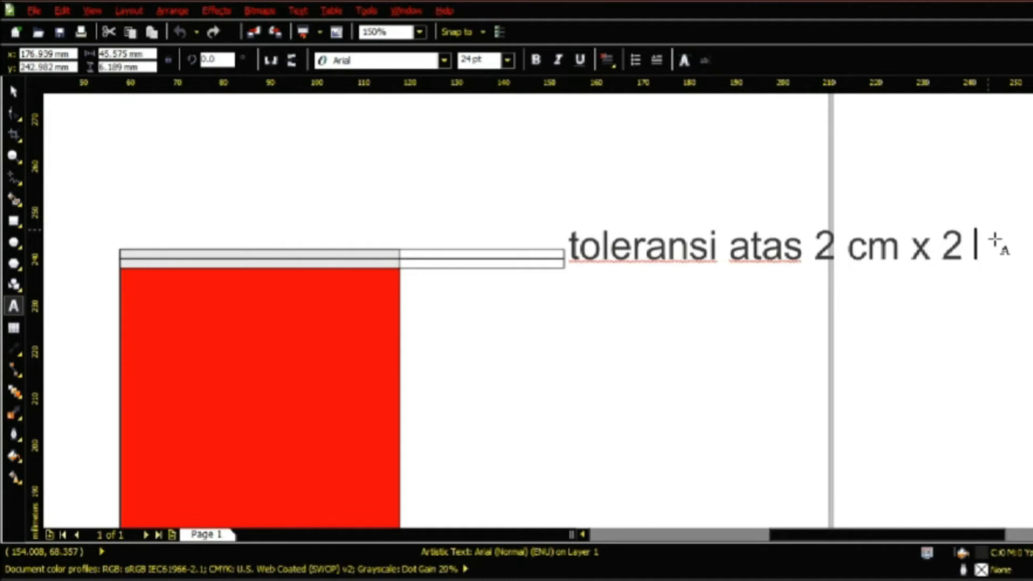
text( = 4)
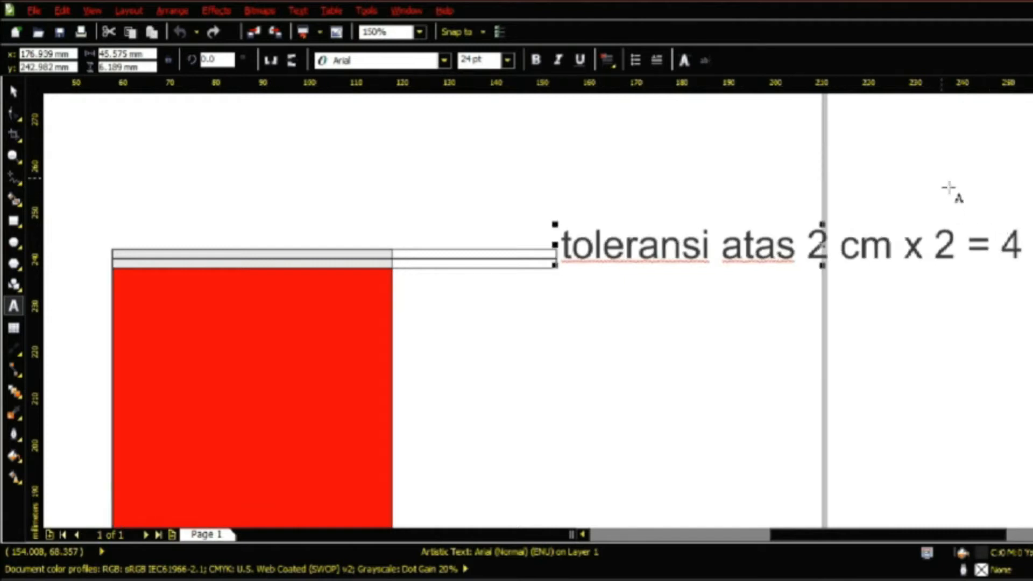
scroll(945, 196, down, 2)
scroll(922, 272, up, 1)
click(14, 92)
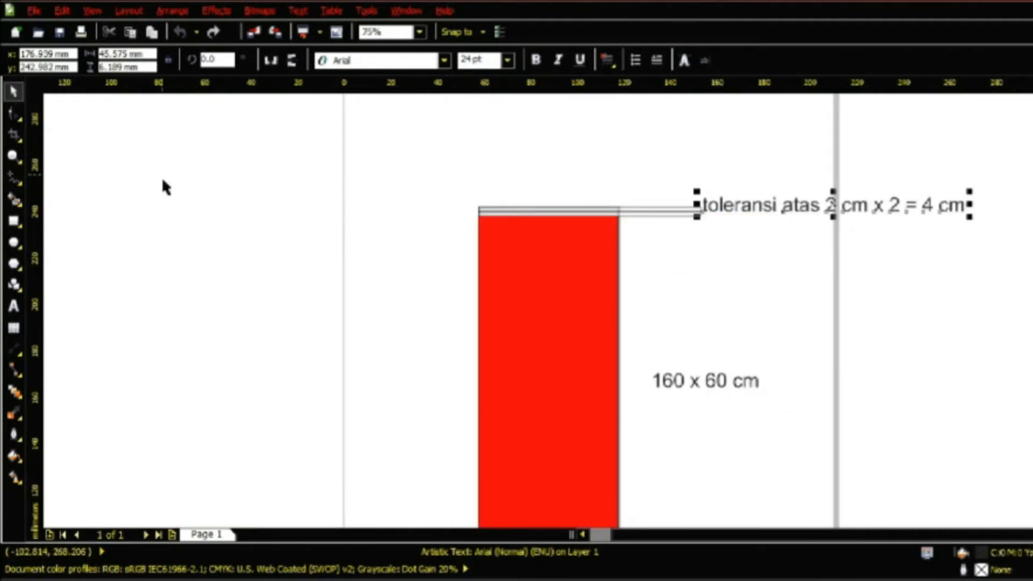
Duplicate the 146 mm high red rectangle to the blank area right of the page and deselect it.
scroll(509, 244, down, 1)
scroll(761, 161, up, 1)
click(805, 140)
drag(805, 144, 470, 247)
scroll(524, 247, down, 1)
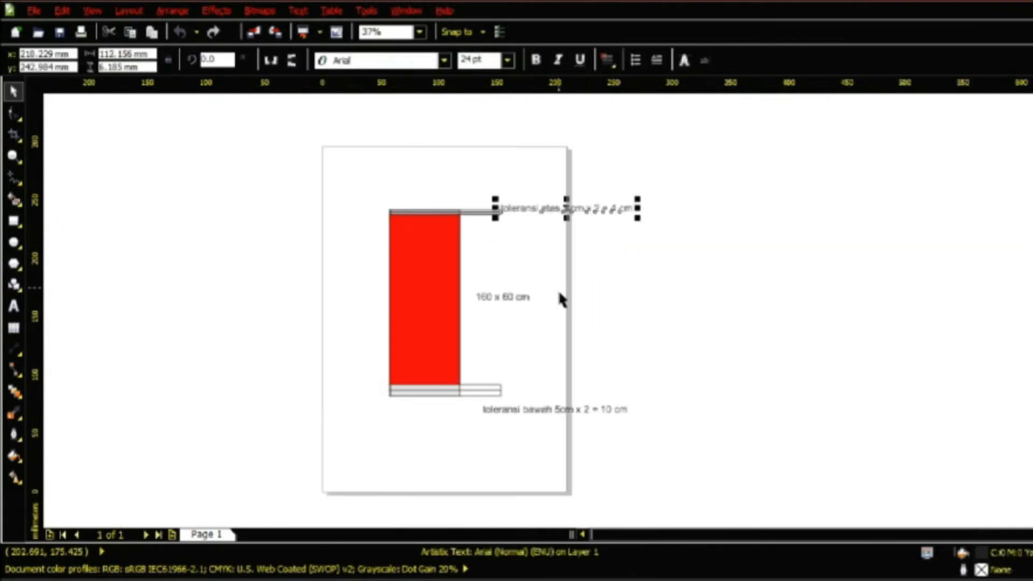
click(581, 283)
click(423, 246)
scroll(422, 246, up, 1)
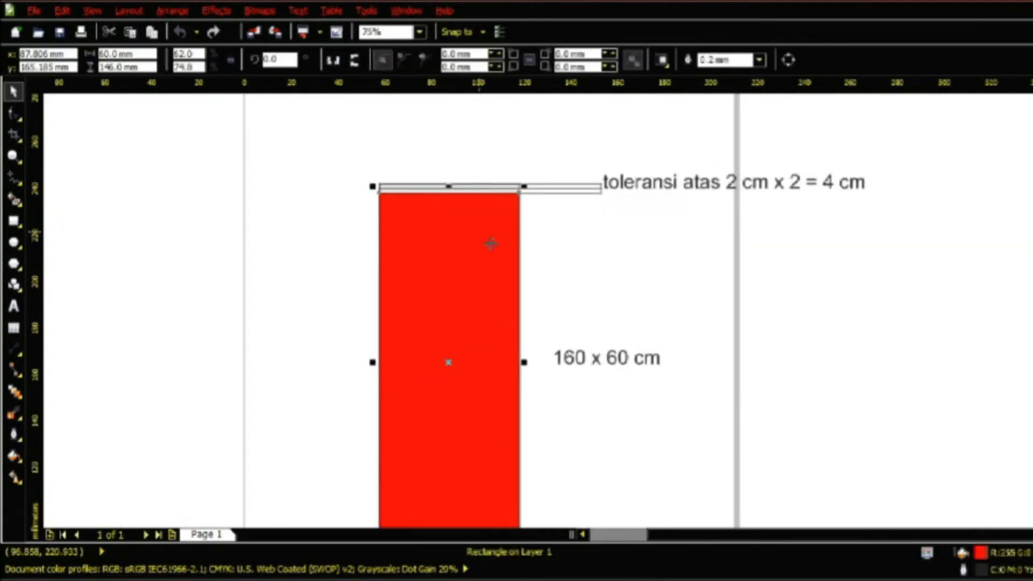
scroll(525, 231, down, 1)
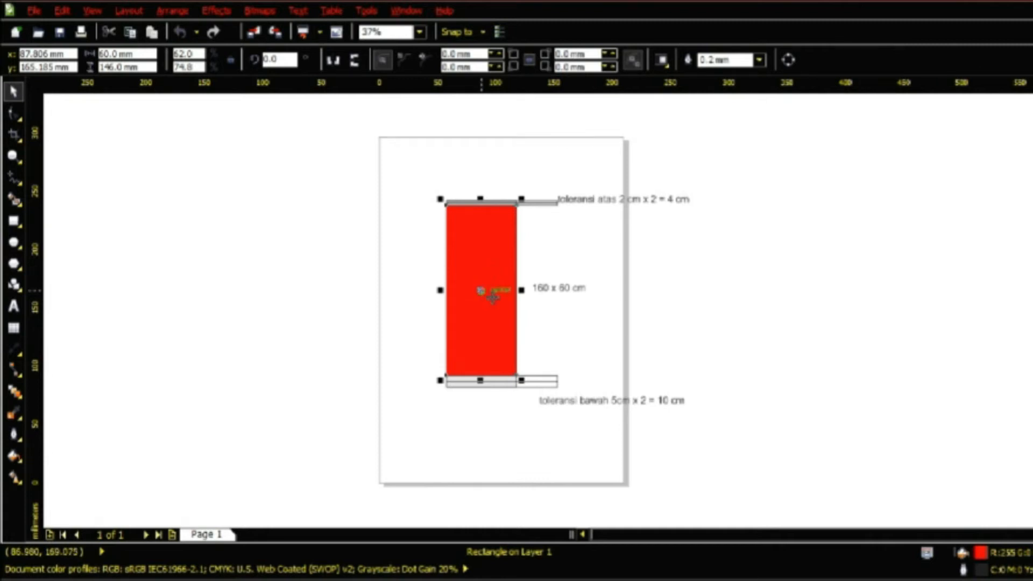
mouse_move(494, 293)
mouse_down()
mouse_move(696, 286)
mouse_move(730, 305)
mouse_up()
click(834, 279)
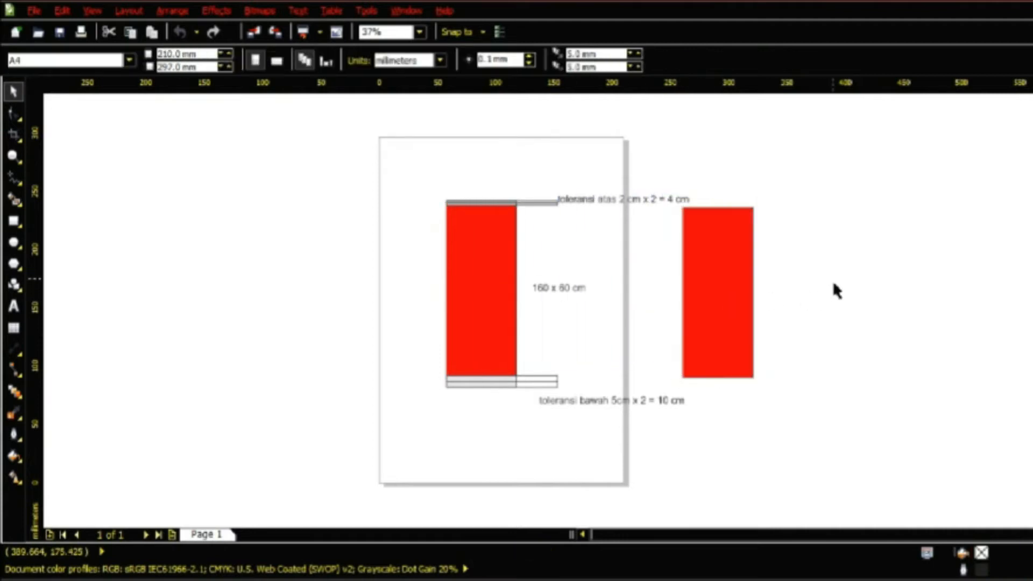
click(717, 263)
scroll(825, 274, down, 2)
scroll(826, 280, up, 3)
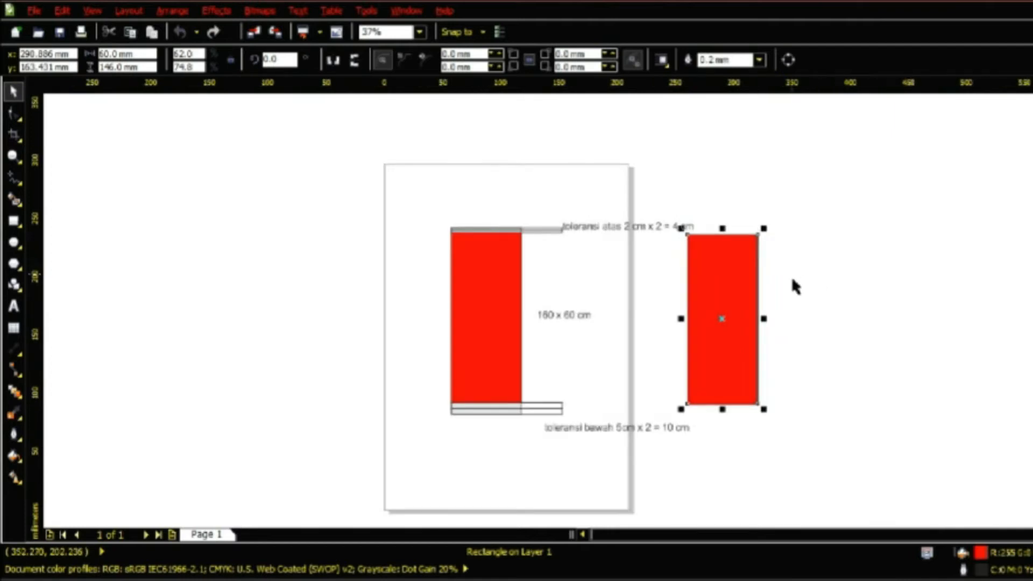
scroll(683, 236, up, 1)
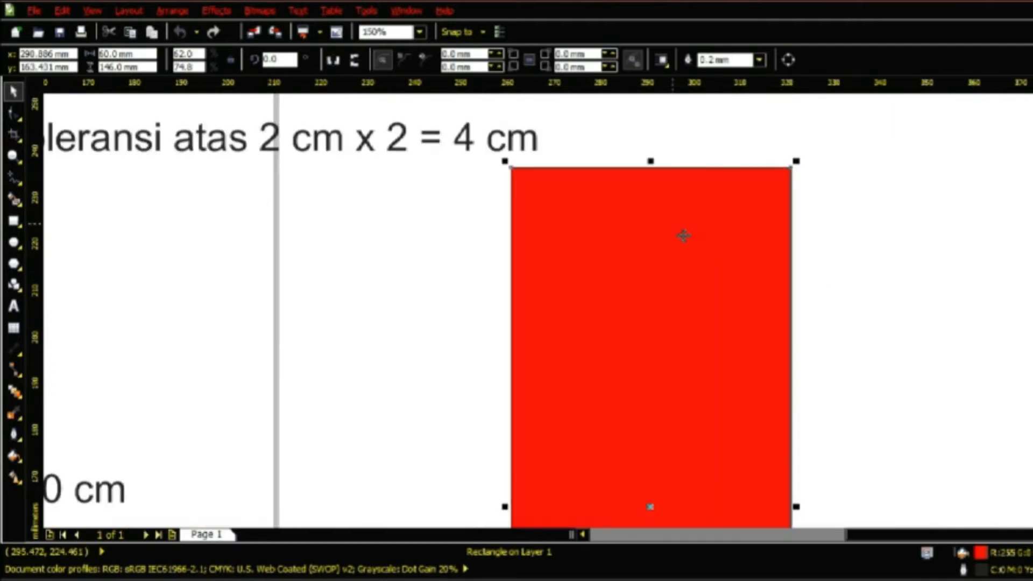
scroll(684, 235, down, 1)
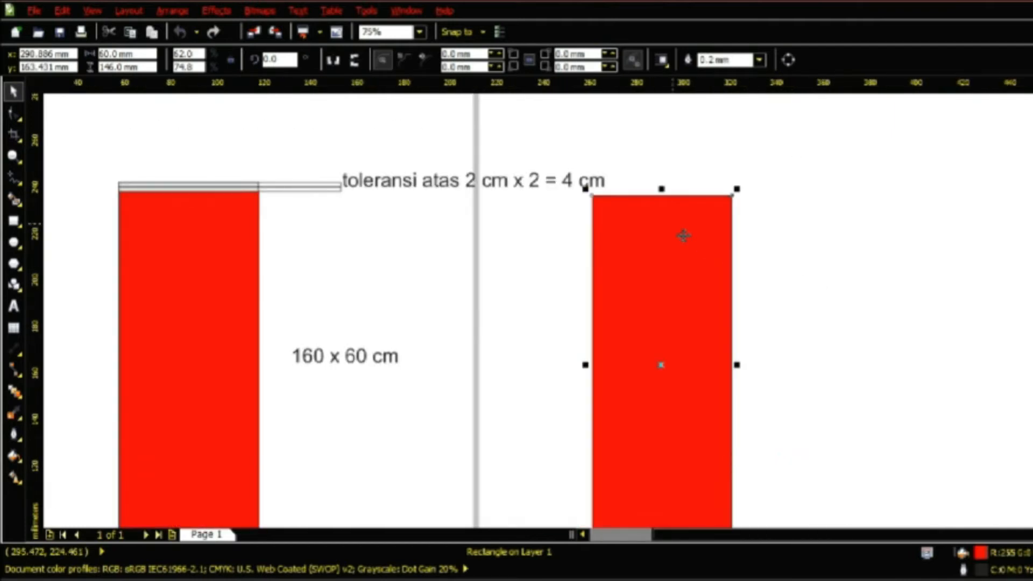
scroll(542, 272, down, 1)
scroll(591, 269, up, 1)
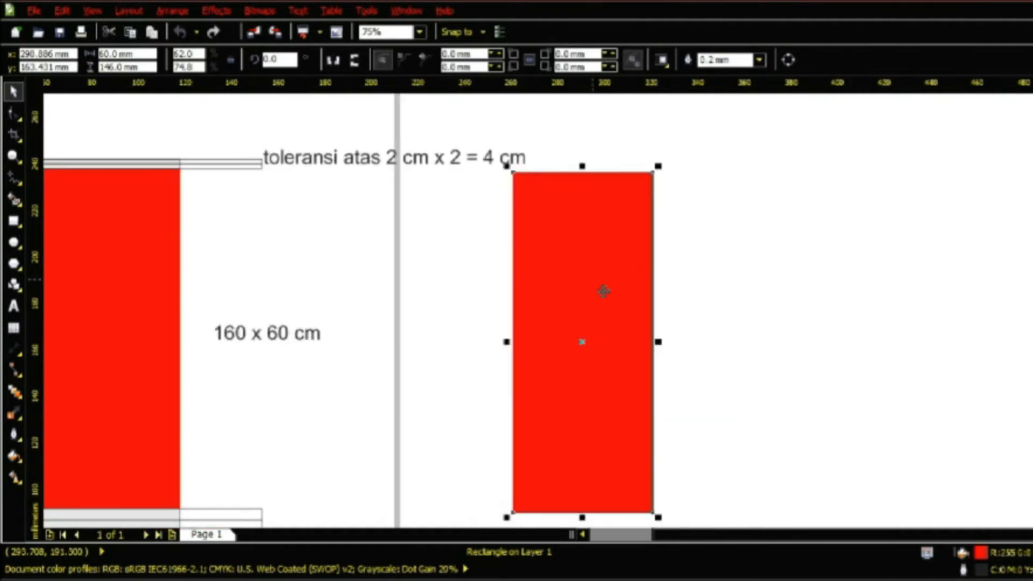
Copy the "160 x 60 cm" label onto the center of the duplicated red rectangle.
click(258, 341)
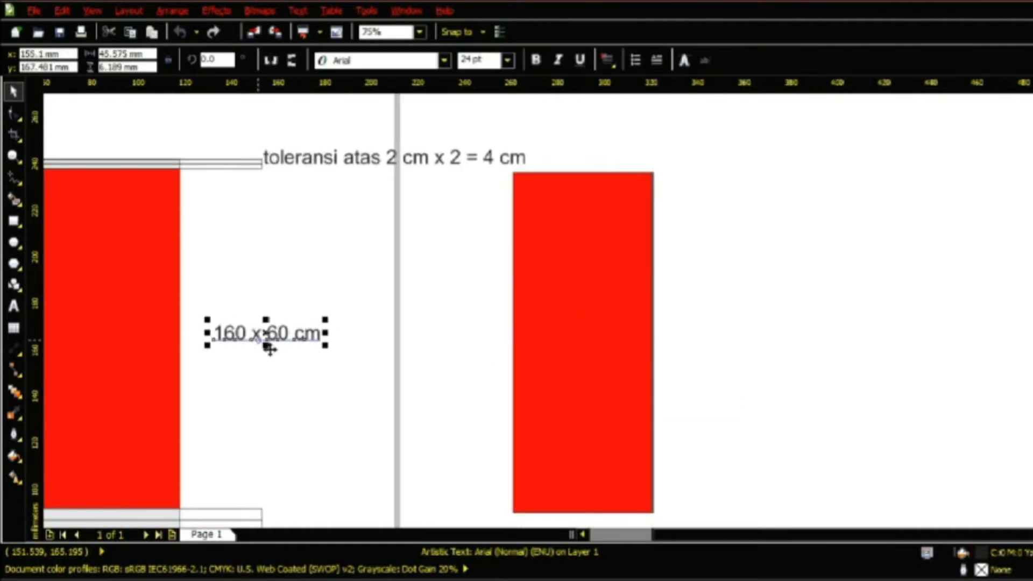
drag(265, 333, 325, 334)
click(13, 112)
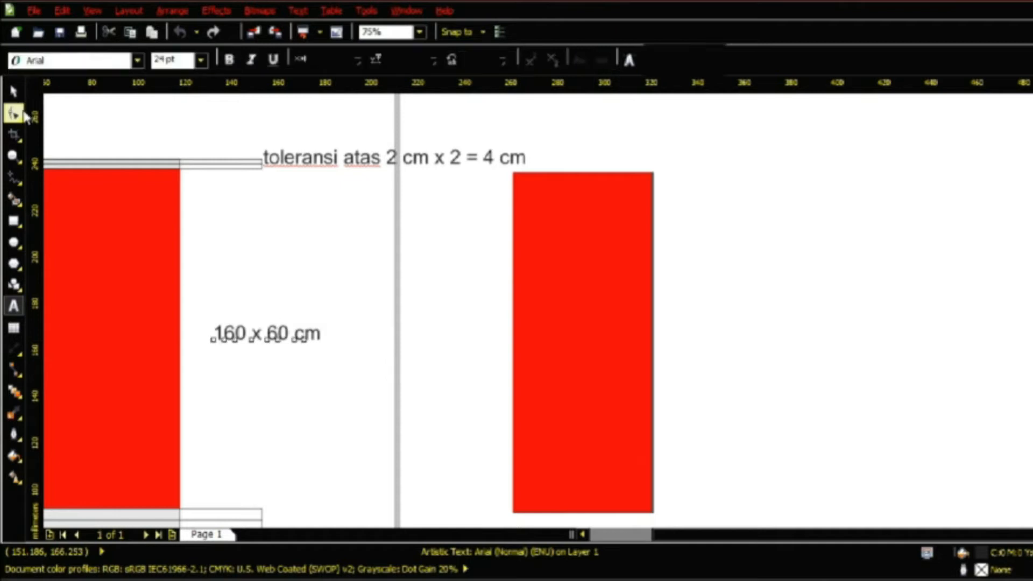
click(14, 91)
drag(268, 336, 605, 355)
Color the label on the duplicated red rectangle white and change its text to "146 x 60 cm".
double_click(595, 342)
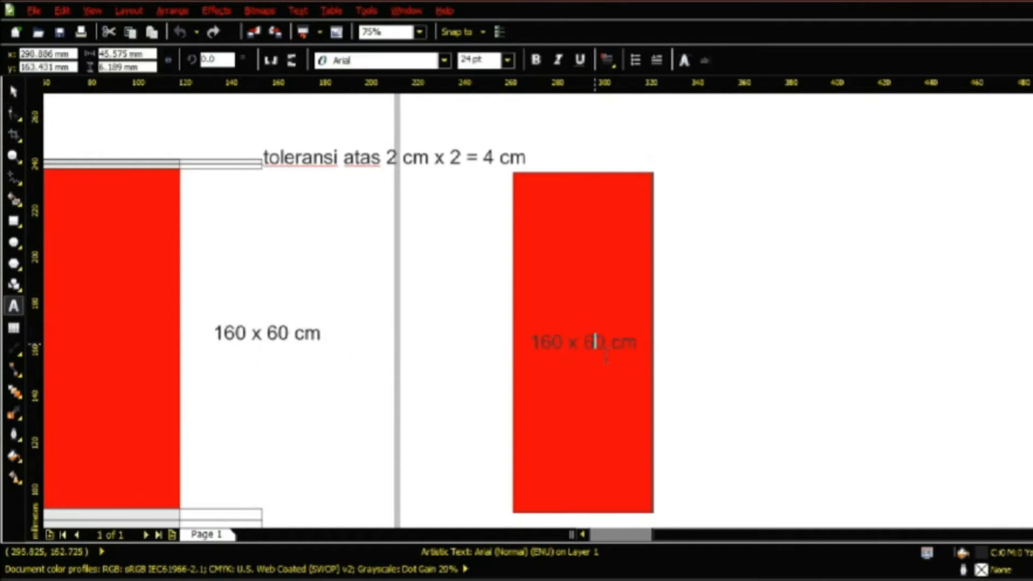
key(ctrl+a)
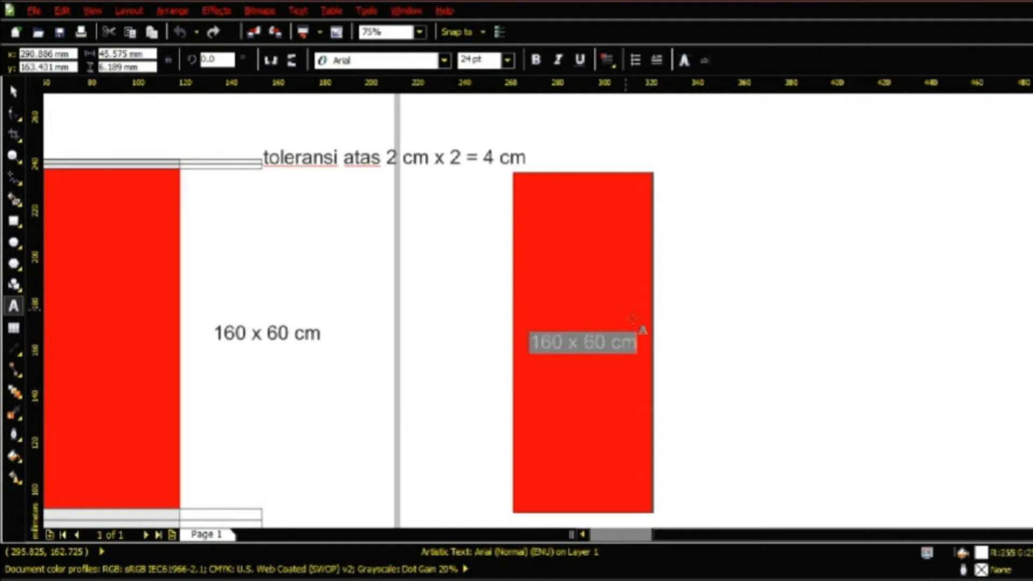
text(10)
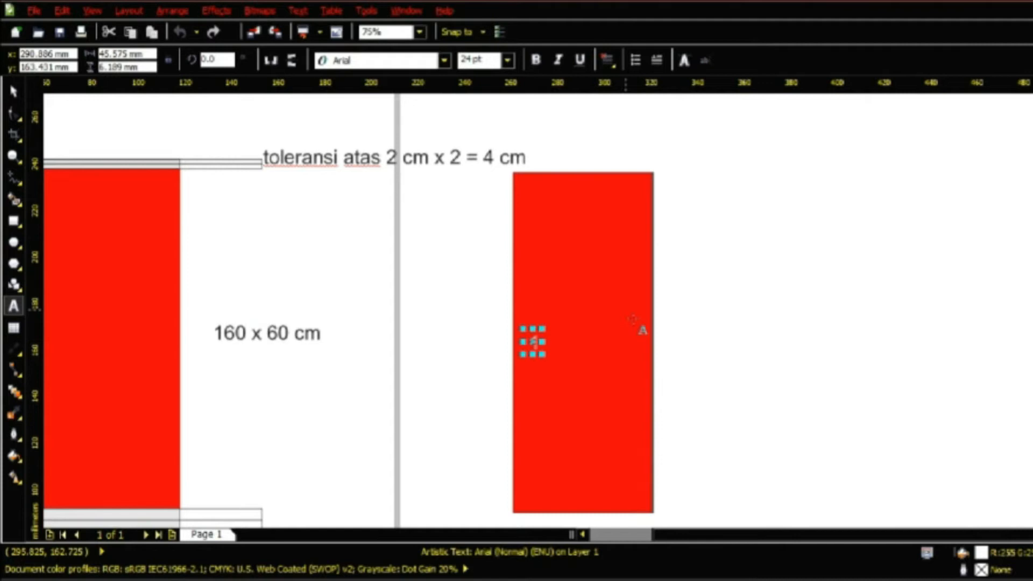
text(6 x 60 cm)
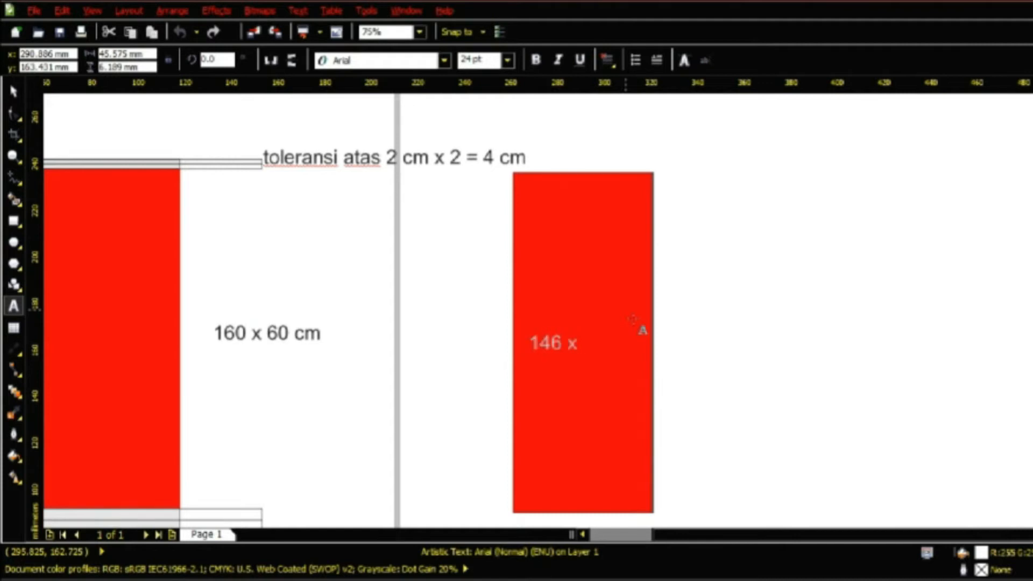
Finish the "146 x 60 cm" label on the duplicated red rectangle and deselect it.
click(14, 92)
click(455, 316)
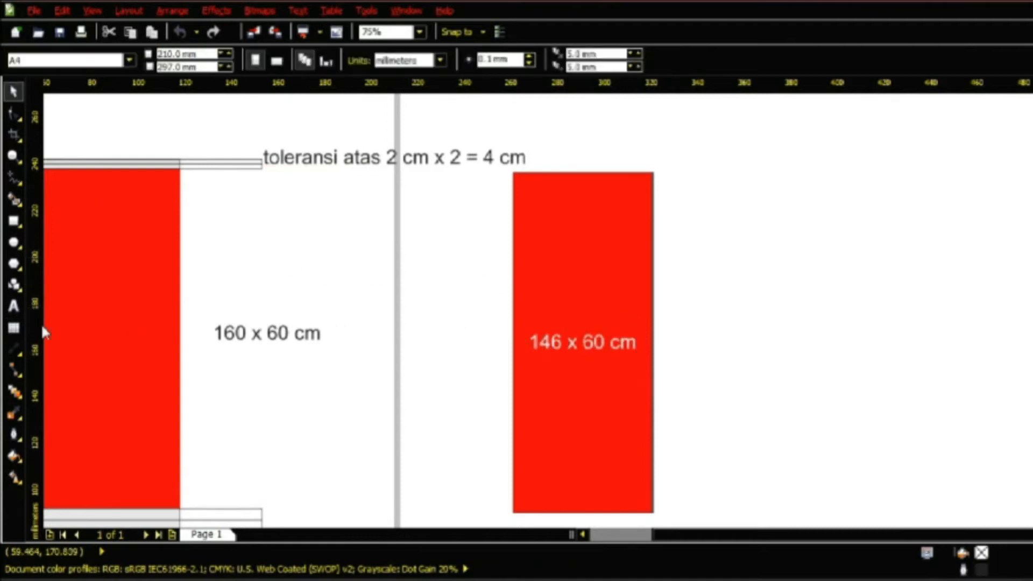
click(13, 307)
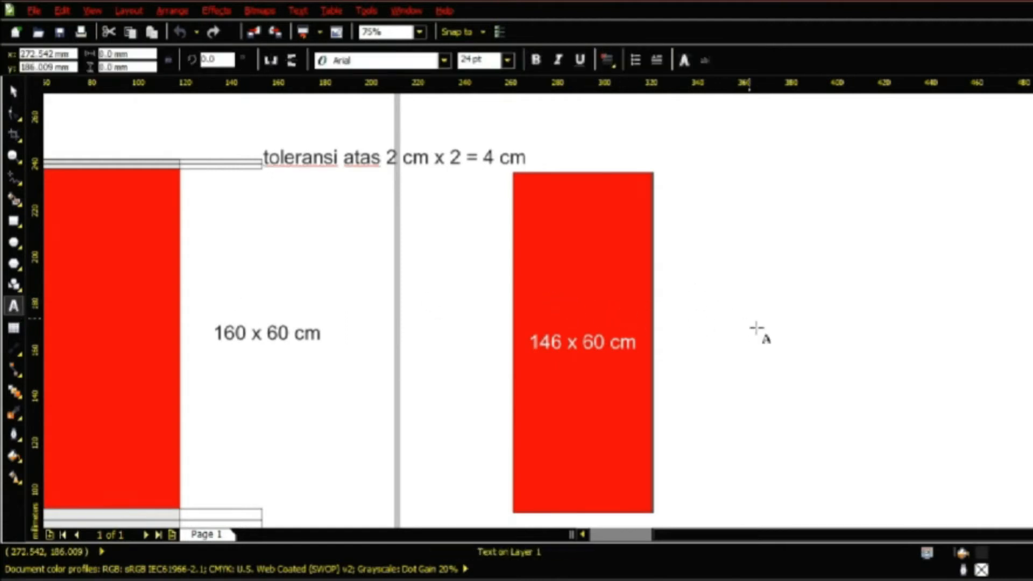
text(ae)
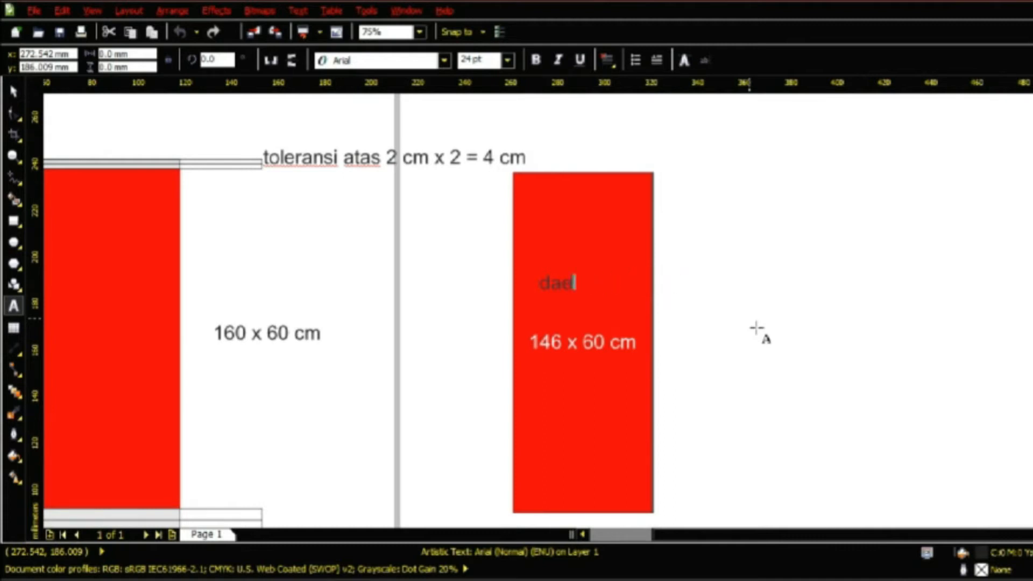
click(13, 92)
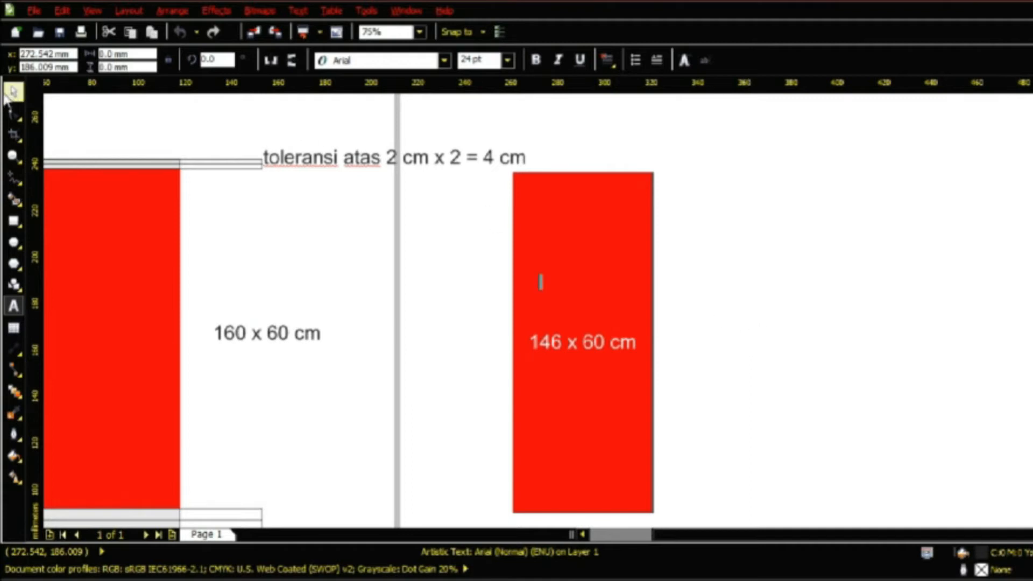
click(330, 333)
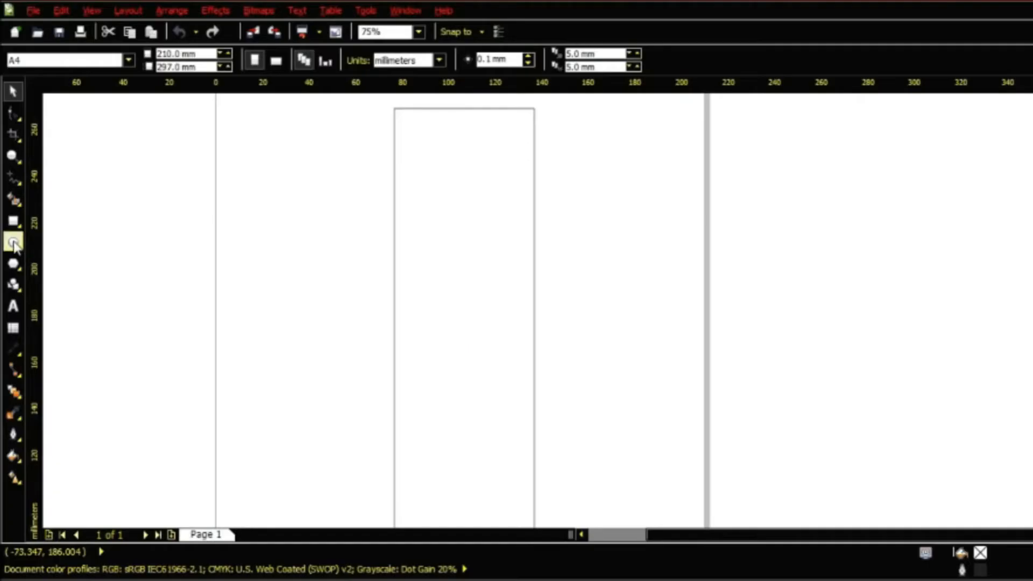
Draw a circle about 37 mm in diameter, centred near the top of the tall 60 x 200 mm rectangle.
key(F7)
mouse_move(365, 92)
mouse_down()
mouse_move(492, 215)
mouse_move(514, 216)
mouse_up()
key(ctrl+a)
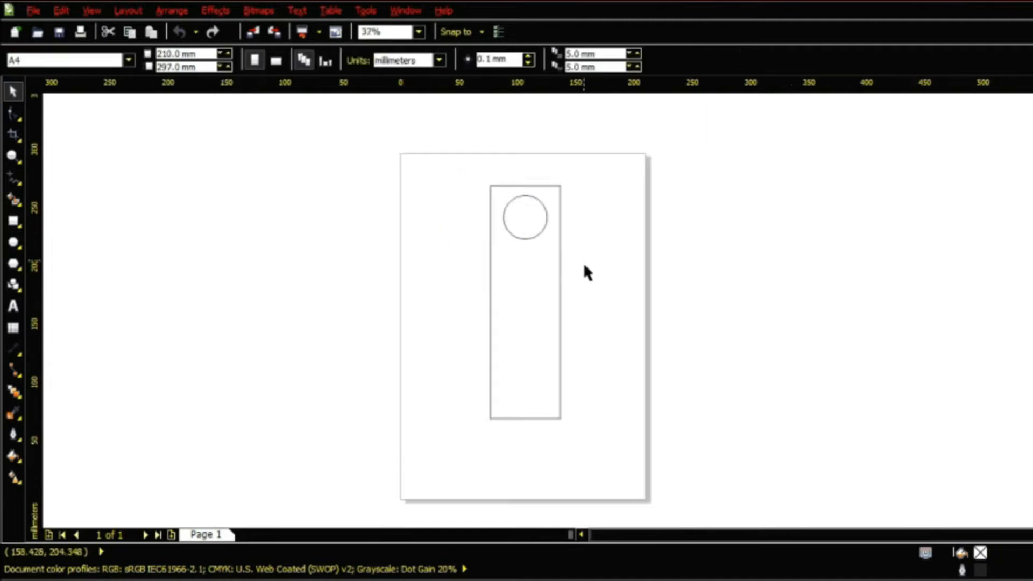
Add the heading text "DILARANG MASUK" below the circle.
click(20, 308)
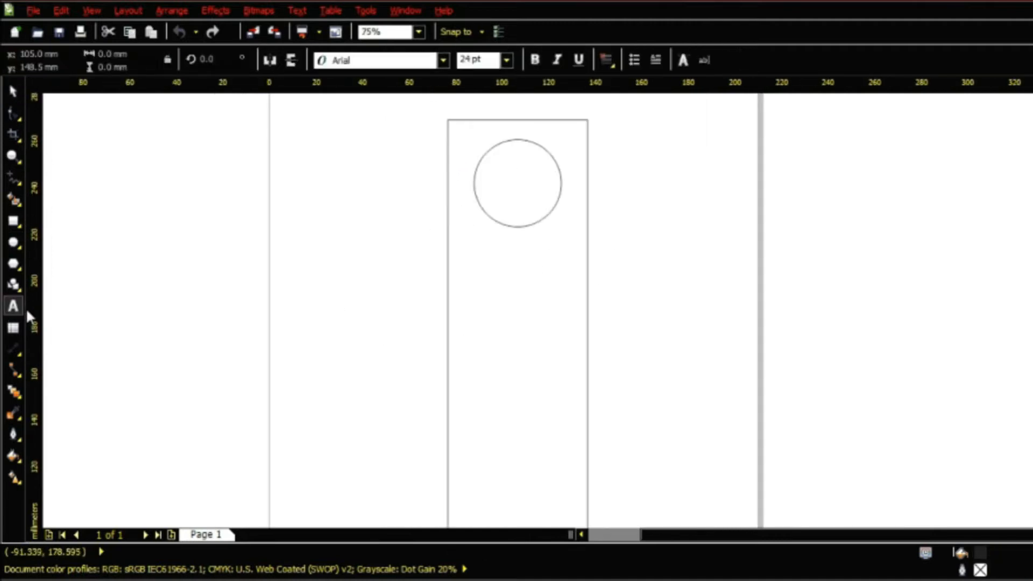
click(477, 267)
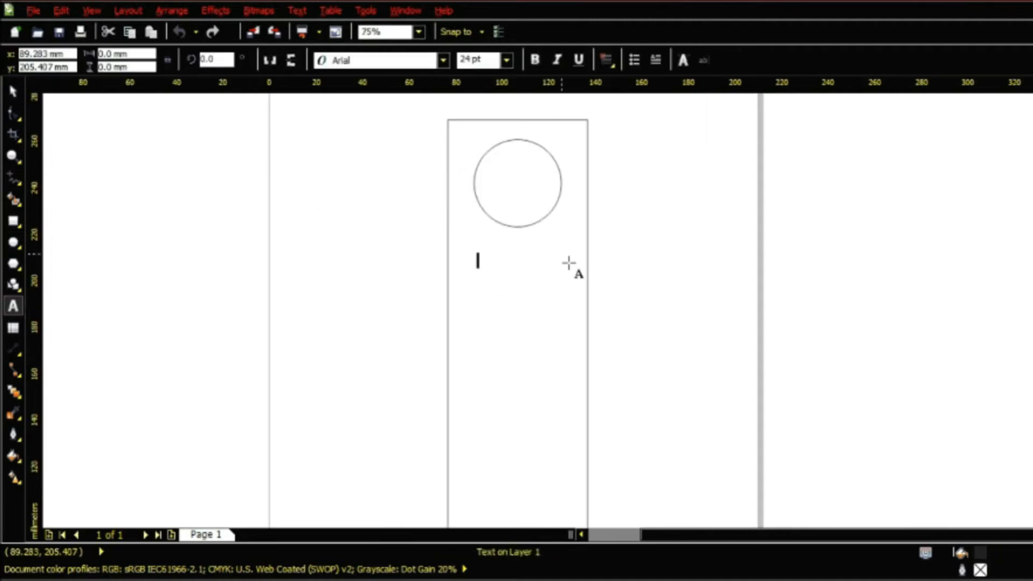
text(DILARANG MASUK)
key(ctrl+a)
click(13, 91)
Duplicate the heading just below it and replace the copy's text with "SELAIN PESERTA UJIAN, PENGAWAS," and "PROKTOR DAN TEKNISI." on two lines.
drag(566, 264, 536, 288)
key(ctrl+d)
click(527, 353)
double_click(537, 286)
key(ctrl+a)
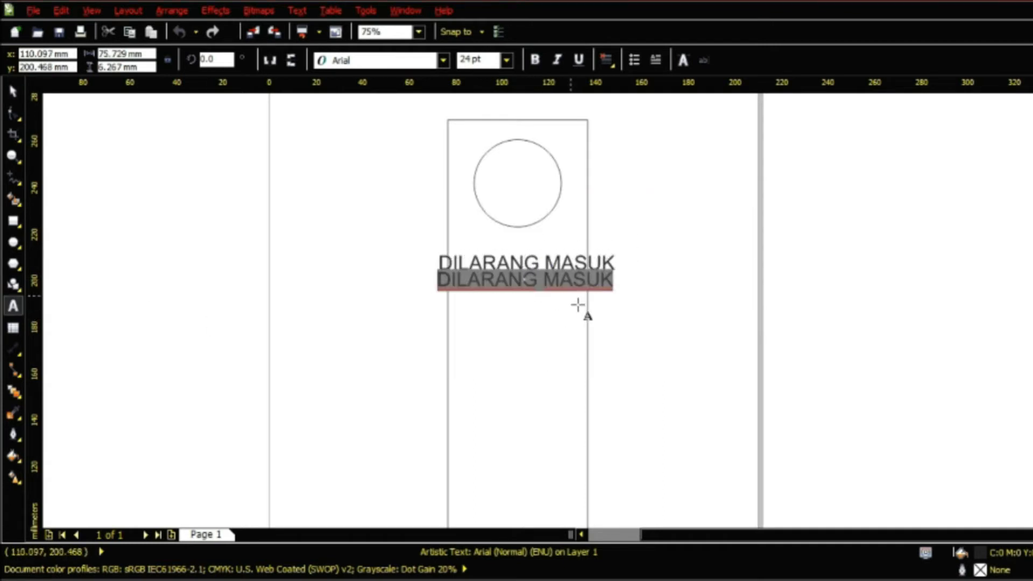
text(SELAI)
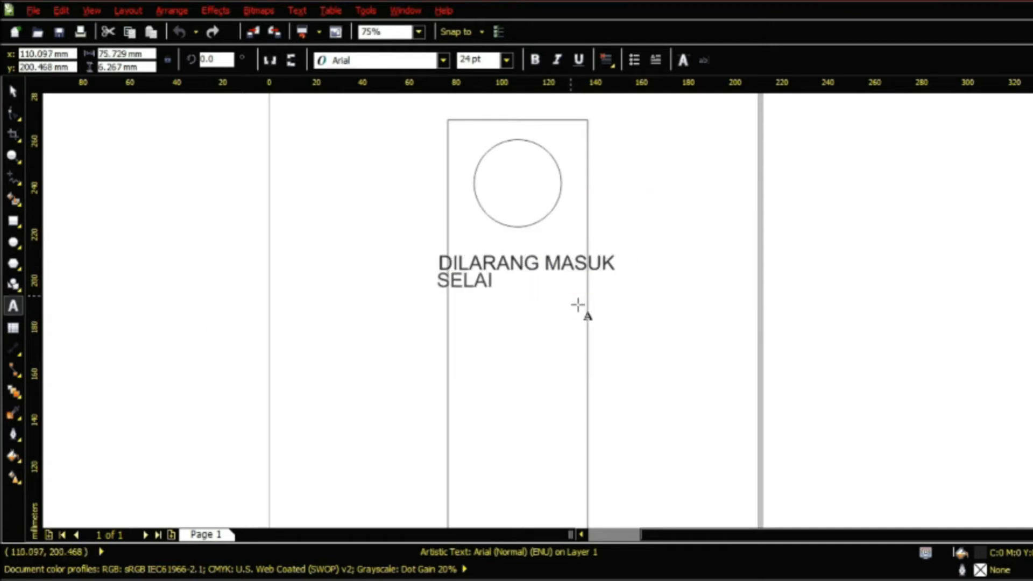
text(N PESERTA UJIAN, PENGAWAS,)
key(Return)
text(PROKTOR DAN TEKNISI)
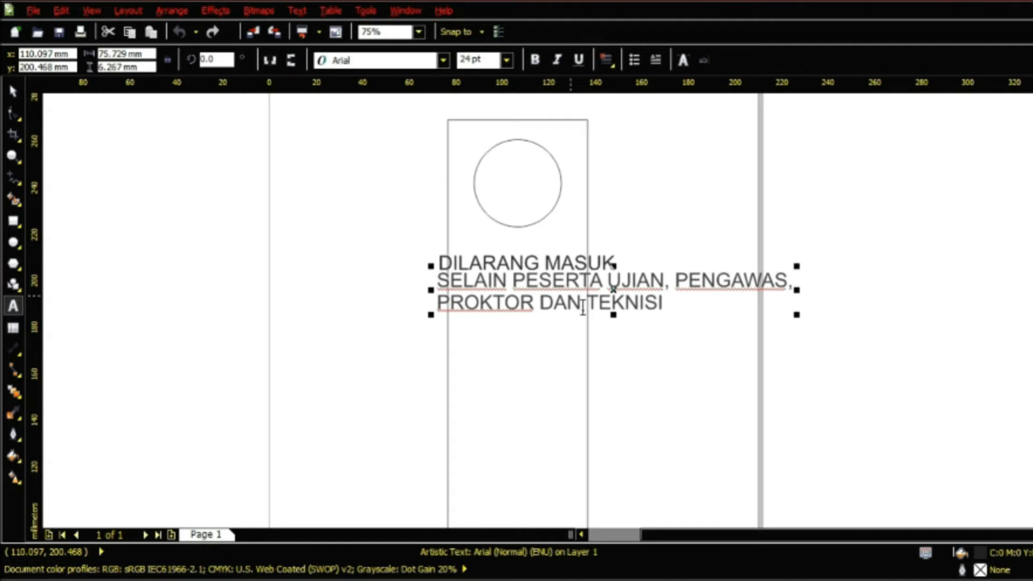
text(.)
Add the lines "SERTA TIDAK DIPERKENANKAN MEMBAWA ALAT KOMUNIKASI/HP" and "DAN KAMERA KE DALAM RUANG UJIAN" to the paragraph.
key(Return)
text(SERTA)
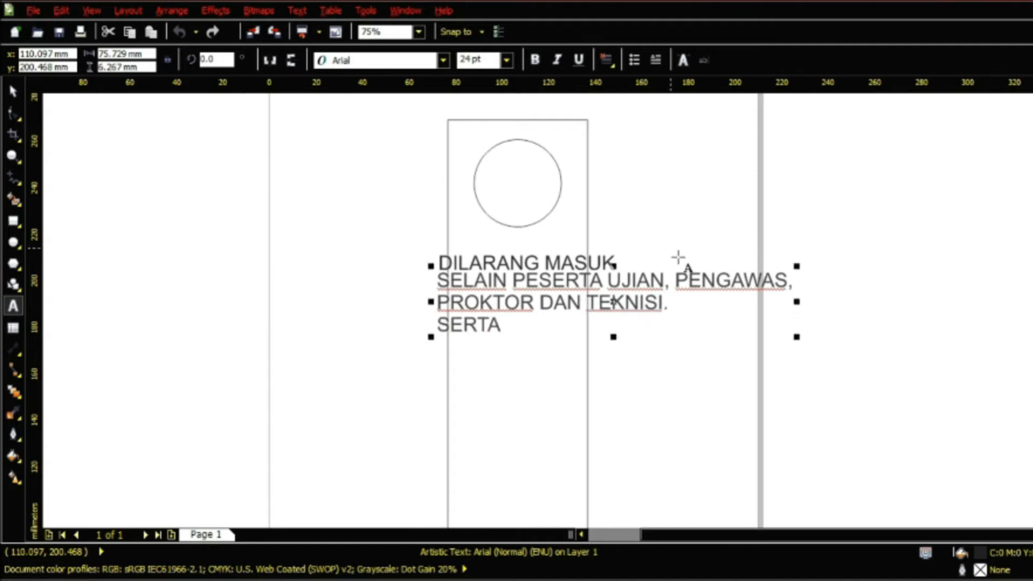
text(TIDAK DIPERKENANKAN )
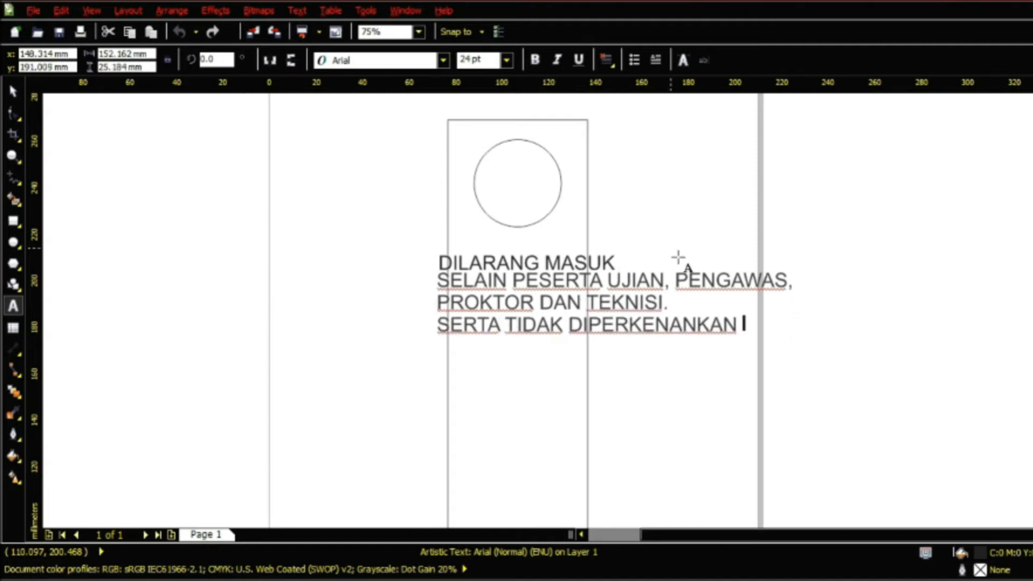
text(MEM)
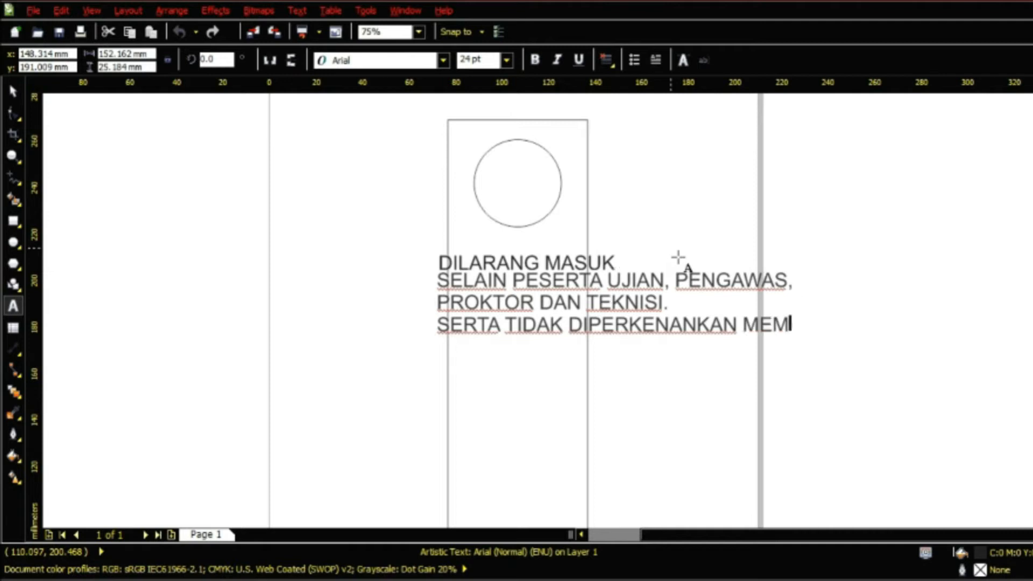
text(BAWA ALAT KOMUNIKASI/H)
key(Return)
text(DAN KAMERA)
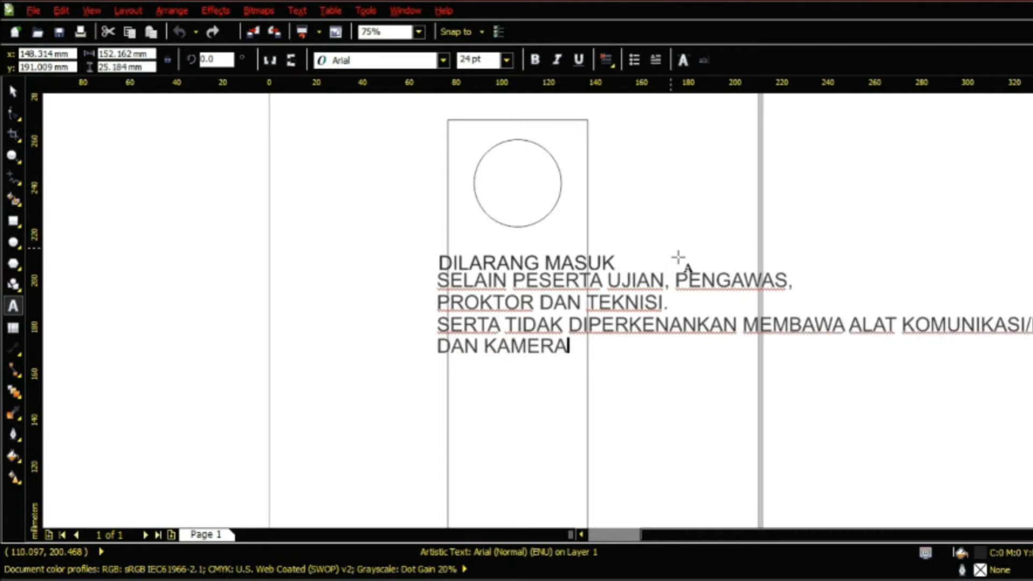
text( KE DALAM RUANG UJIAN)
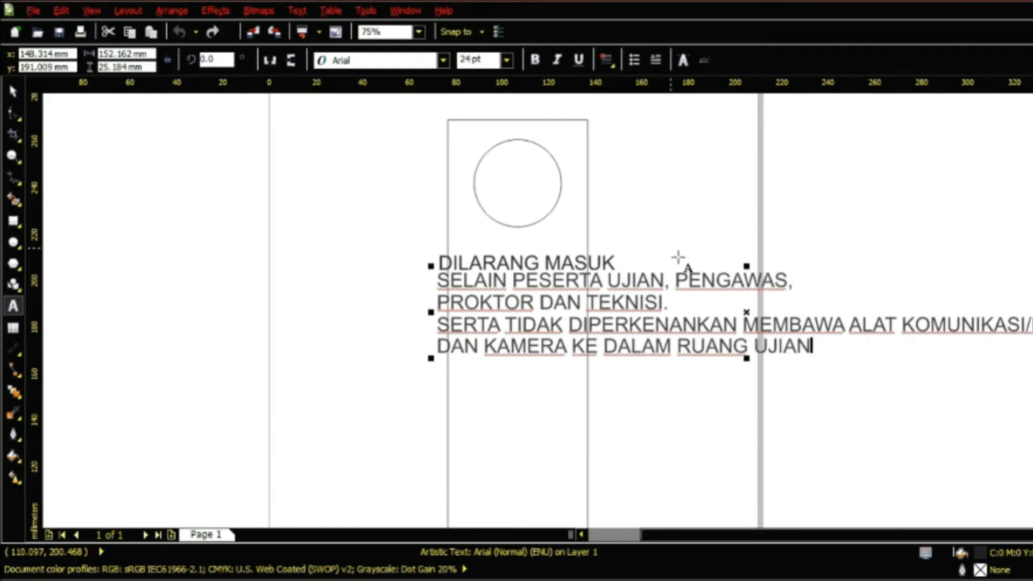
Centre-align the paragraph and join the "PROKTOR DAN TEKNISI." line to the end of the first line.
key(ctrl+a)
click(607, 59)
click(627, 118)
click(632, 302)
key(BackSpace)
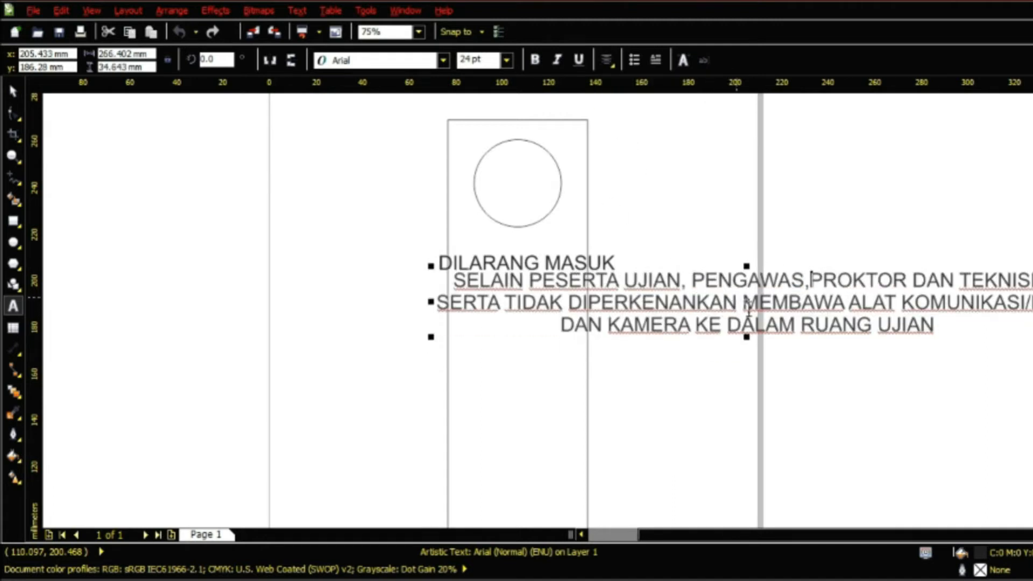
Shrink the paragraph and place it directly beneath the "DILARANG MASUK" heading.
drag(1032, 266, 842, 326)
drag(749, 304, 523, 285)
scroll(574, 307, up, 1)
drag(645, 291, 667, 313)
Scale the heading and paragraph down together to fit inside the rectangle and adjust their position.
click(13, 91)
drag(231, 185, 691, 318)
drag(664, 205, 645, 280)
click(614, 292)
click(500, 264)
scroll(501, 276, up, 1)
key(Down)
key(Down)
click(810, 236)
Copy the heading and paragraph to lower in the rectangle and delete the paragraph copy.
scroll(348, 277, down, 1)
drag(231, 219, 530, 295)
scroll(377, 298, down, 1)
drag(385, 282, 377, 394)
right_click(377, 394)
scroll(378, 395, up, 1)
click(441, 375)
key(Delete)
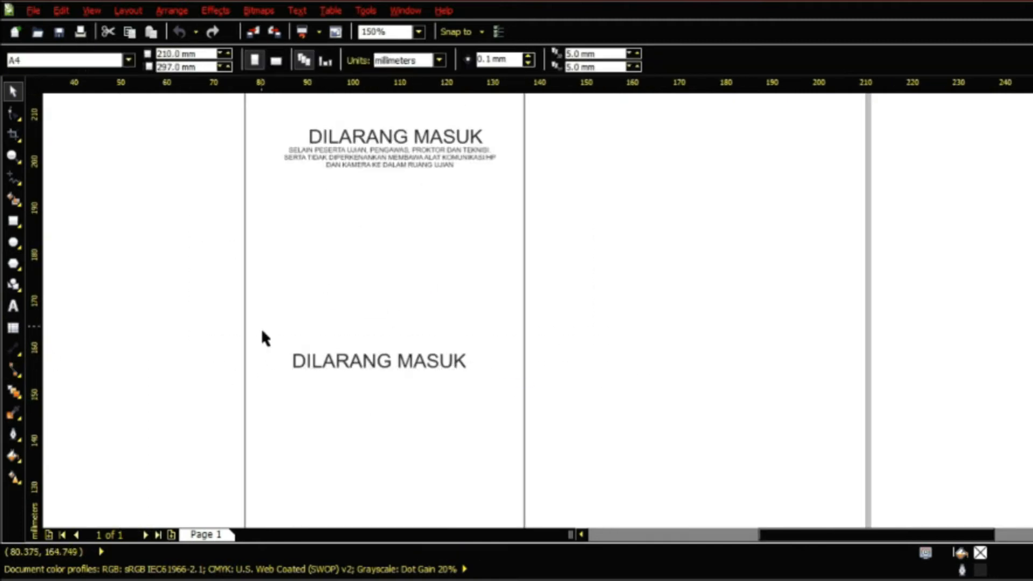
Change the lower heading copy to "SELAMAT MENGIKUTI" and add a second copy of the text reading "UNBK".
click(334, 368)
double_click(343, 371)
text(SELAMAT MENGIKUTI)
key(ctrl+space)
drag(343, 369, 407, 373)
double_click(451, 340)
text(UNBK)
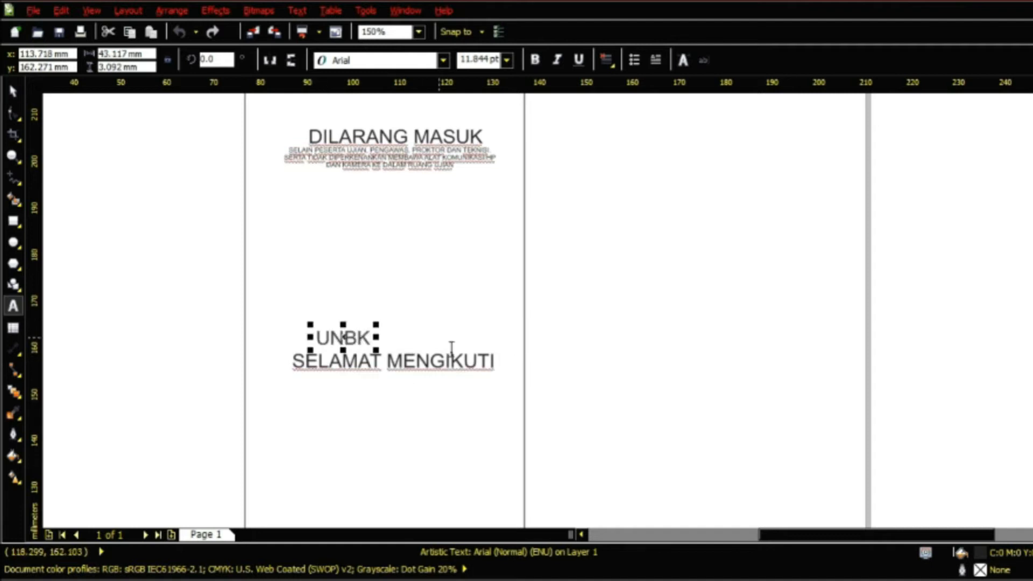
Duplicate the "UNBK" text and change the copy to "SEMOGA SUKSES DAN" and "MENCAPAI HASIL YANG MAKSIMAL" on two lines.
key(ctrl+d)
double_click(396, 322)
text(SEMO)
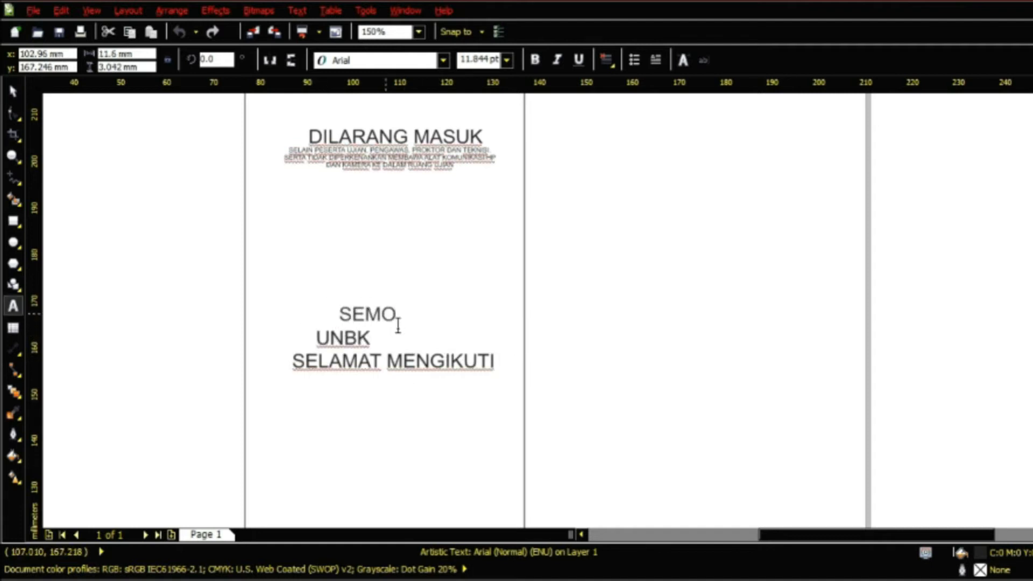
text(GA SUKSES DAN MENCAPAI HASIL YANG)
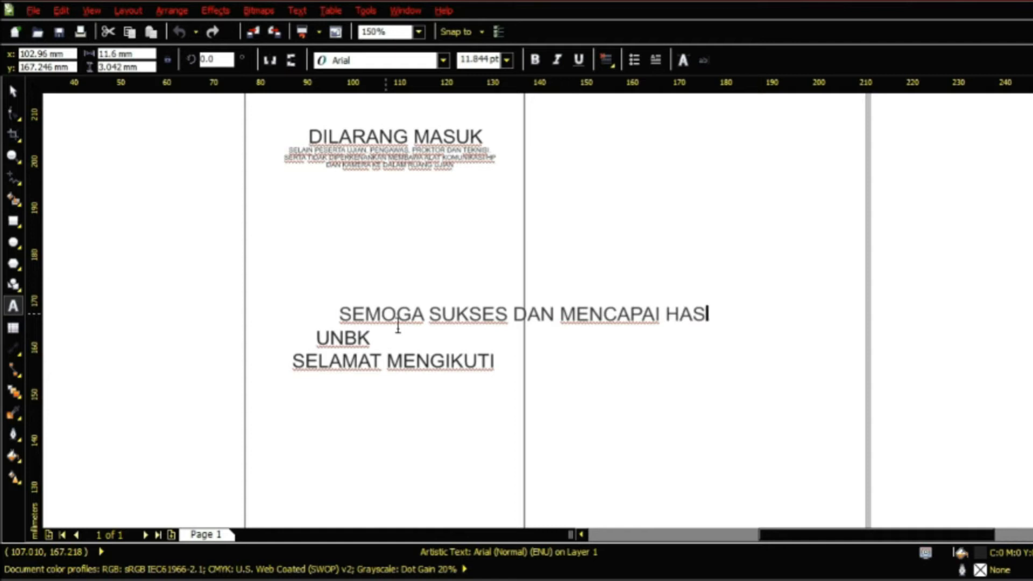
text(MAKSIMAL)
key(Left)
key(Left)
key(Left)
key(Left)
key(Left)
key(Left)
key(Left)
key(Left)
key(Left)
key(Left)
key(Left)
key(Left)
key(Left)
key(Left)
key(Left)
key(Left)
key(Left)
key(Left)
key(Left)
key(Left)
key(Left)
key(Left)
key(Left)
key(Left)
key(Left)
key(Left)
key(Left)
key(Left)
key(Return)
Arrange the two-line "SEMOGA SUKSES DAN" text beneath the "SELAMAT MENGIKUTI" and "UNBK" texts.
click(13, 90)
drag(508, 339, 442, 430)
drag(396, 289, 487, 372)
Change the "UNBK" text to "ANBK" and enlarge it.
double_click(410, 373)
key(ctrl+a)
text(an)
key(BackSpace)
key(BackSpace)
text(ANBK)
drag(481, 392, 486, 378)
Centre the three lower texts on one vertical axis and position them in the middle of the rectangle.
click(13, 91)
drag(222, 288, 683, 463)
key(c)
click(683, 463)
drag(389, 412, 432, 404)
click(434, 409)
key(Escape)
scroll(556, 290, down, 4)
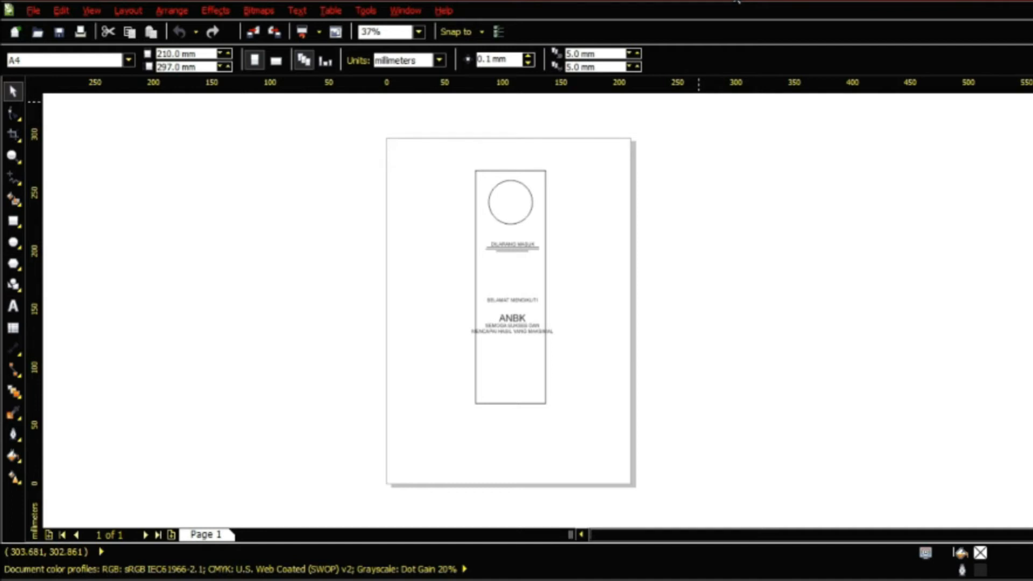
Draw a full-width rectangular band about 60 x 9 mm across the lower half of the circle.
scroll(532, 180, up, 2)
click(524, 202)
key(F6)
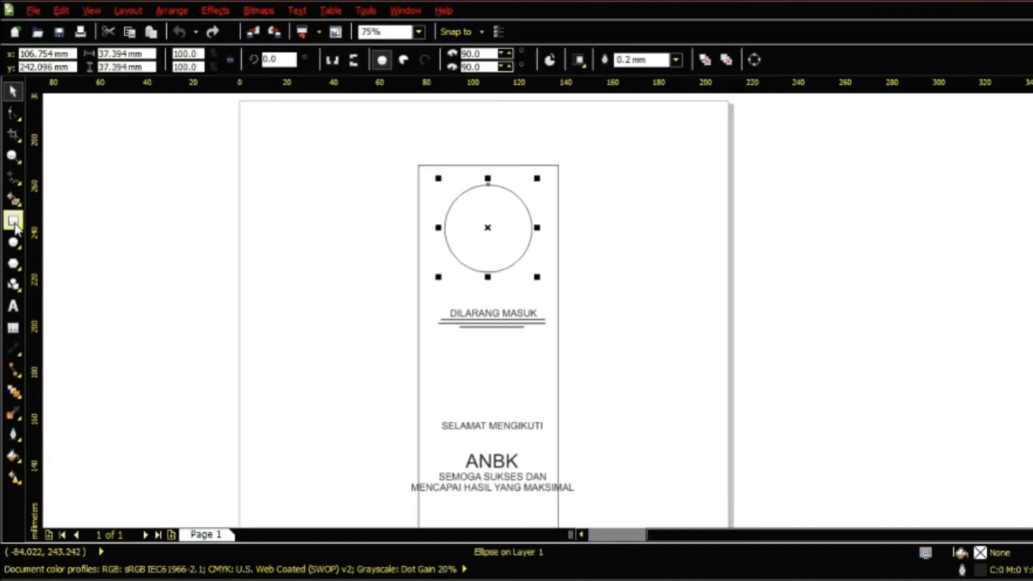
scroll(539, 201, up, 2)
mouse_move(293, 271)
mouse_down()
mouse_move(374, 346)
mouse_move(574, 312)
mouse_up()
key(space)
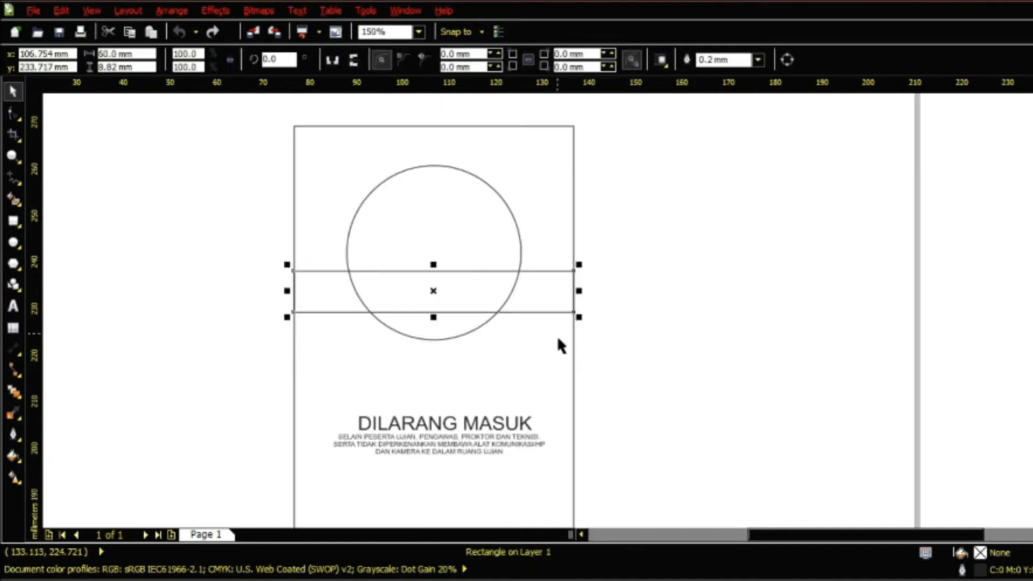
Make the band yellow, convert it to curves and slant it by lowering its right end.
click(969, 385)
key(ctrl+q)
key(F10)
drag(574, 312, 573, 381)
key(space)
Raise the slanted band toward the rectangle's top and place a black-filled copy directly above it.
drag(293, 271, 294, 165)
key(Escape)
drag(294, 207, 294, 165)
right_click(294, 165)
click(1032, 276)
Move the black copy's upper corner nodes to the tall rectangle's top edge.
click(12, 113)
drag(574, 193, 574, 126)
mouse_move(294, 124)
mouse_down()
mouse_move(298, 142)
mouse_move(294, 126)
mouse_up()
click(530, 249)
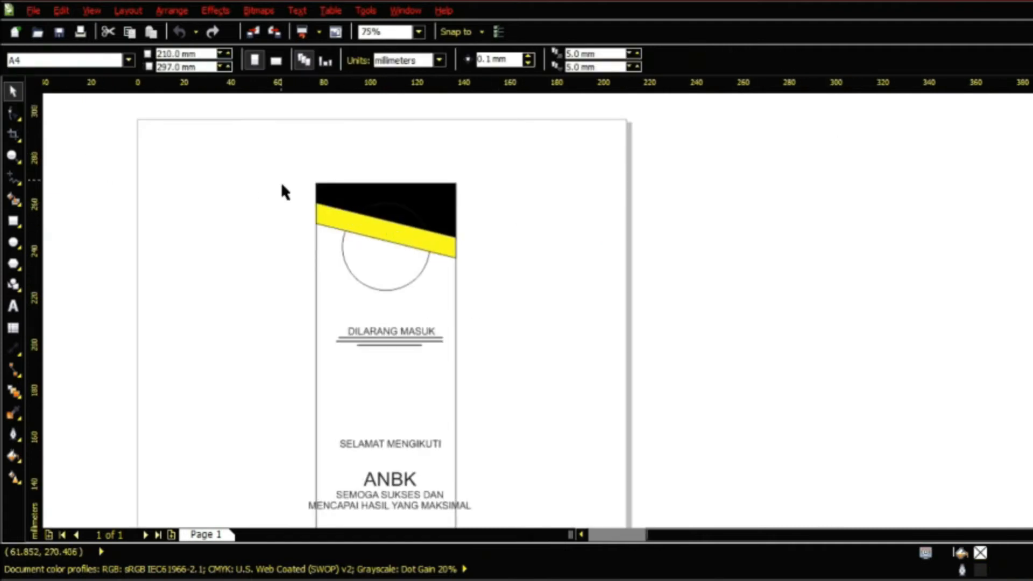
Send the tall rectangle to the back of the layer and lock it.
scroll(301, 186, down, 2)
click(342, 174)
scroll(342, 178, up, 1)
right_click(302, 264)
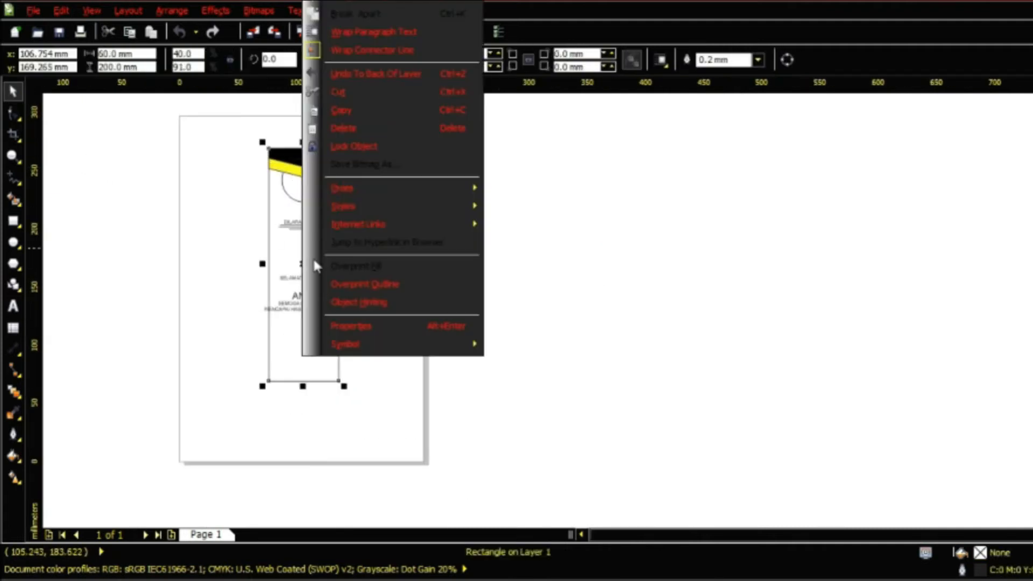
click(450, 284)
click(320, 249)
right_click(308, 250)
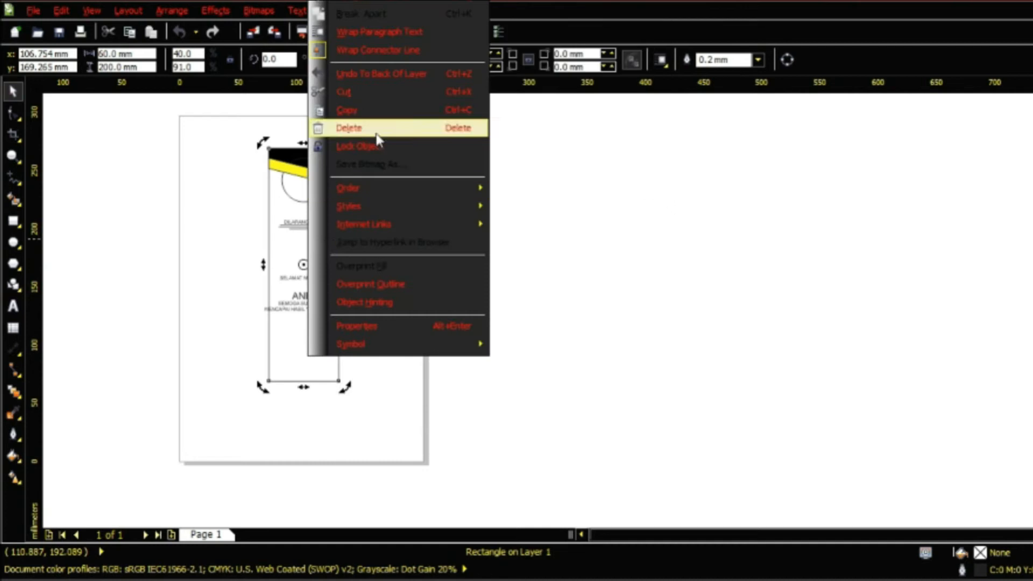
click(376, 134)
Turn the circle into a blue disc about 24 mm in diameter placed over the black area.
scroll(319, 172, up, 1)
drag(207, 113, 438, 205)
click(274, 183)
scroll(274, 182, up, 1)
drag(399, 287, 387, 268)
drag(306, 194, 325, 131)
scroll(308, 264, down, 1)
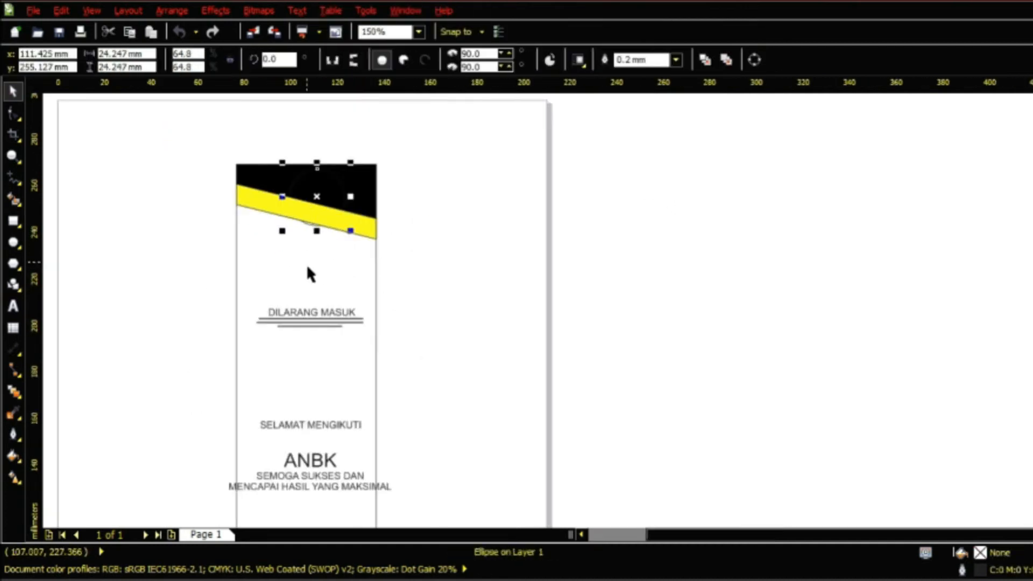
click(1030, 312)
click(503, 283)
Lower the black and yellow shapes together and stretch the black shape's upper corners back to the rectangle's top edge.
click(253, 230)
drag(225, 211, 390, 263)
click(414, 296)
double_click(354, 259)
drag(375, 249, 375, 218)
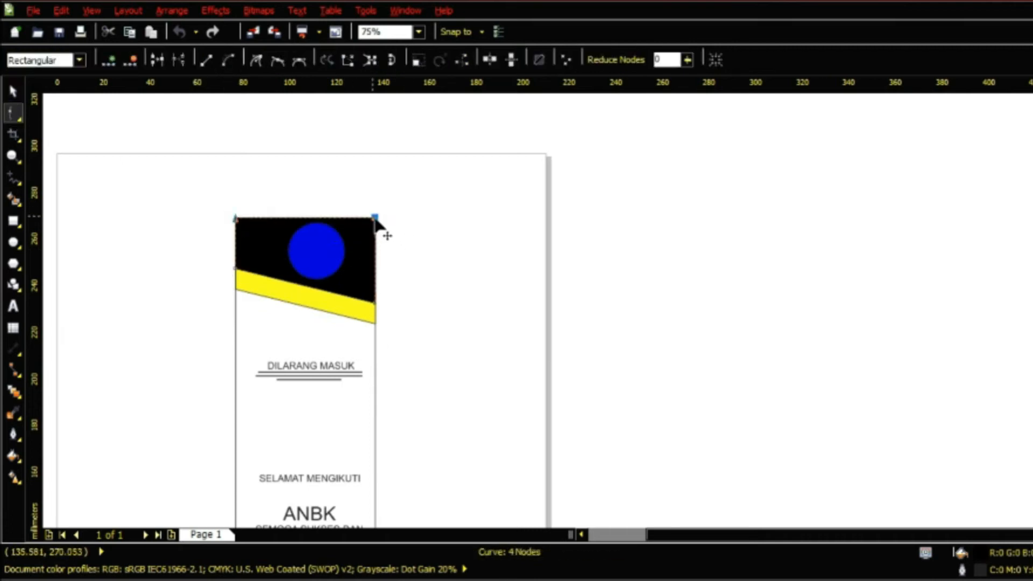
Place two copies of the yellow slanted band below the DILARANG MASUK texts, one across the sheet and one offset beside it.
scroll(375, 218, up, 1)
click(392, 220)
scroll(375, 218, down, 1)
click(331, 264)
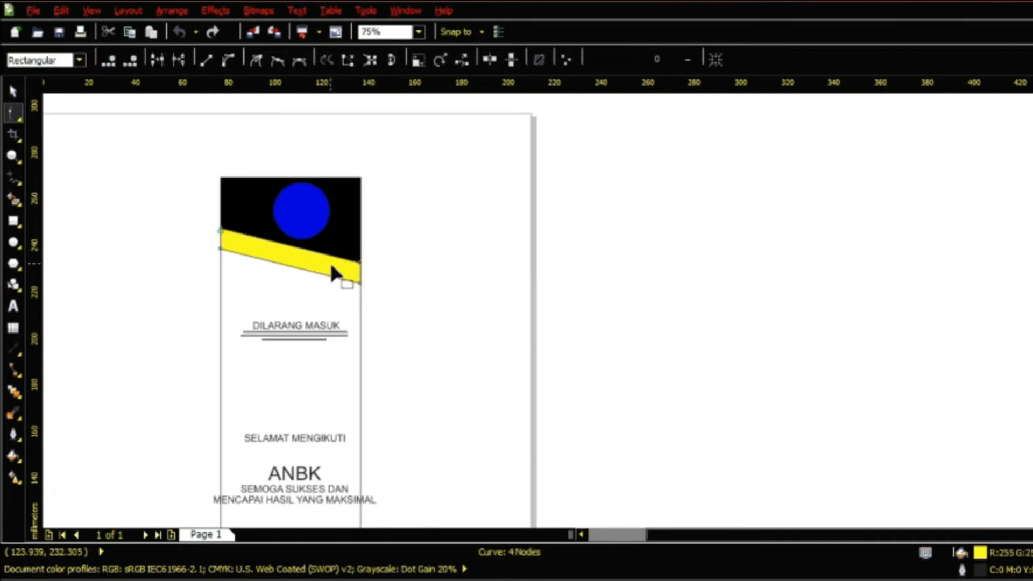
key(space)
drag(360, 263, 447, 353)
right_click(360, 375)
click(379, 309)
scroll(377, 299, down, 1)
scroll(368, 338, up, 1)
right_click(447, 353)
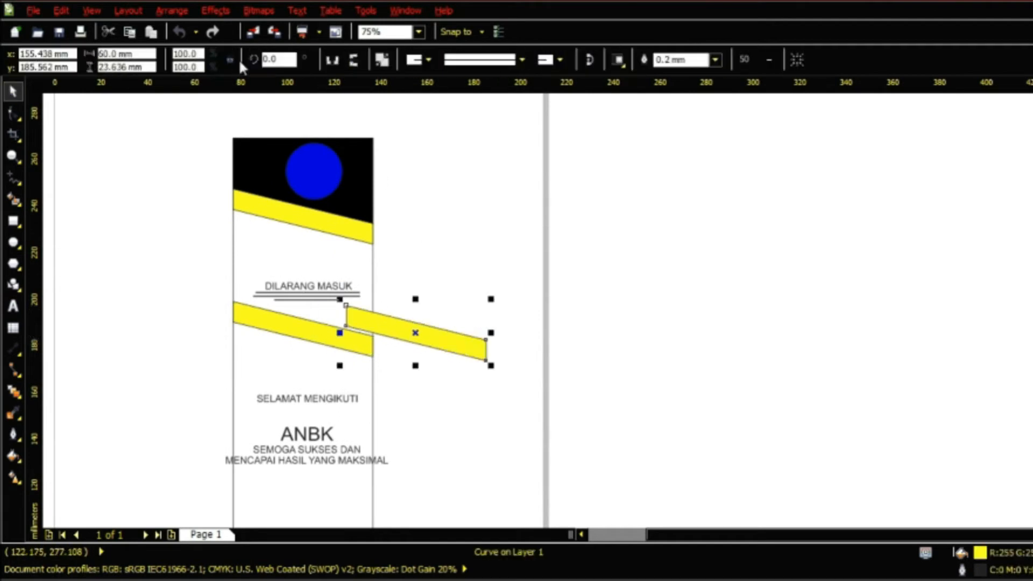
Mirror the offset band horizontally and fit it inside the sheet so both bands meet at the right edge.
click(332, 60)
drag(496, 318, 385, 360)
click(487, 302)
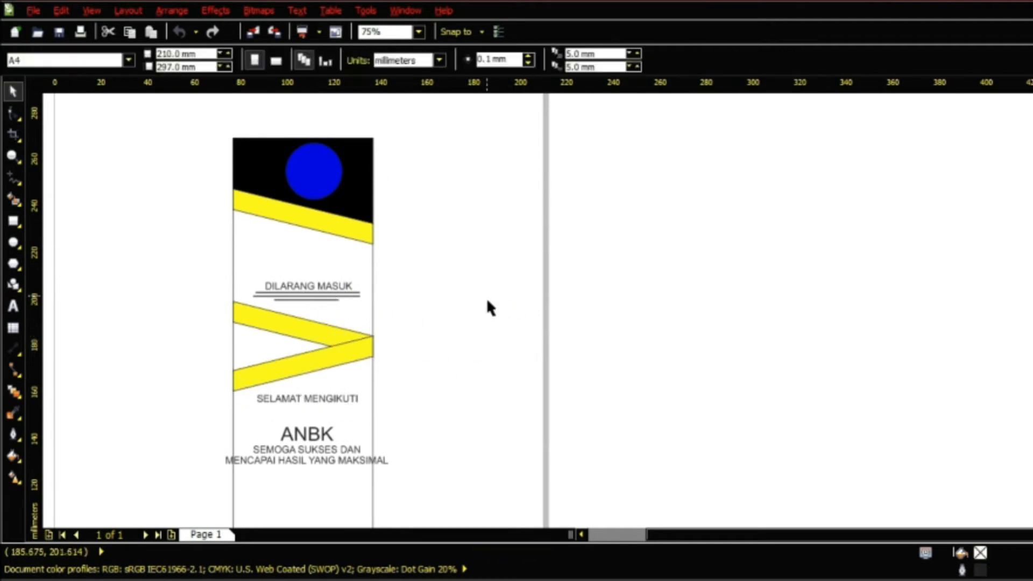
Reshape the upper band into a triangle by moving its lower-right node to the rising band's upper-left corner and deleting the extra node.
scroll(486, 301, down, 1)
scroll(425, 342, up, 1)
click(334, 287)
click(13, 113)
scroll(391, 308, up, 1)
drag(473, 316, 194, 343)
double_click(193, 248)
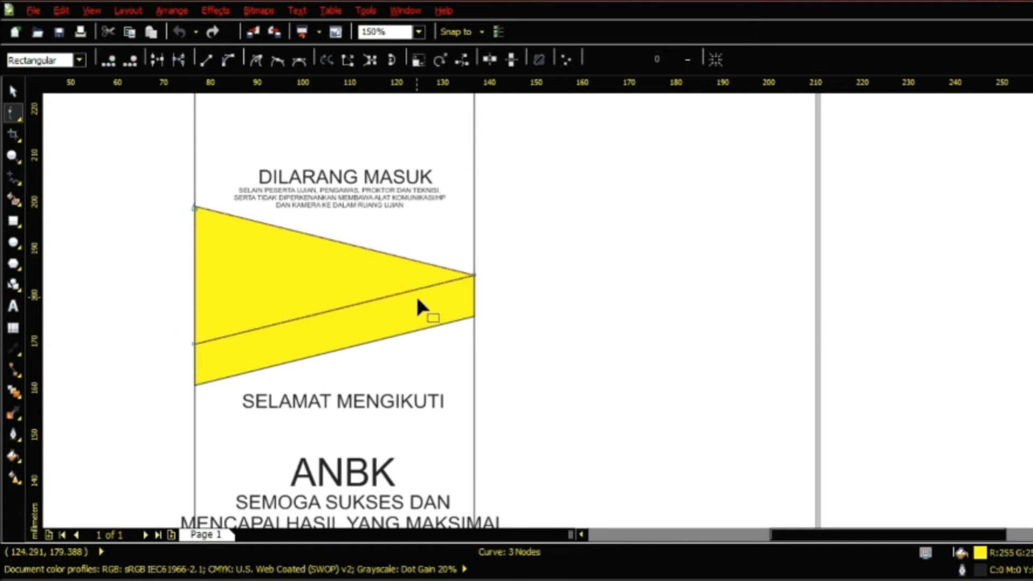
key(space)
scroll(377, 285, down, 2)
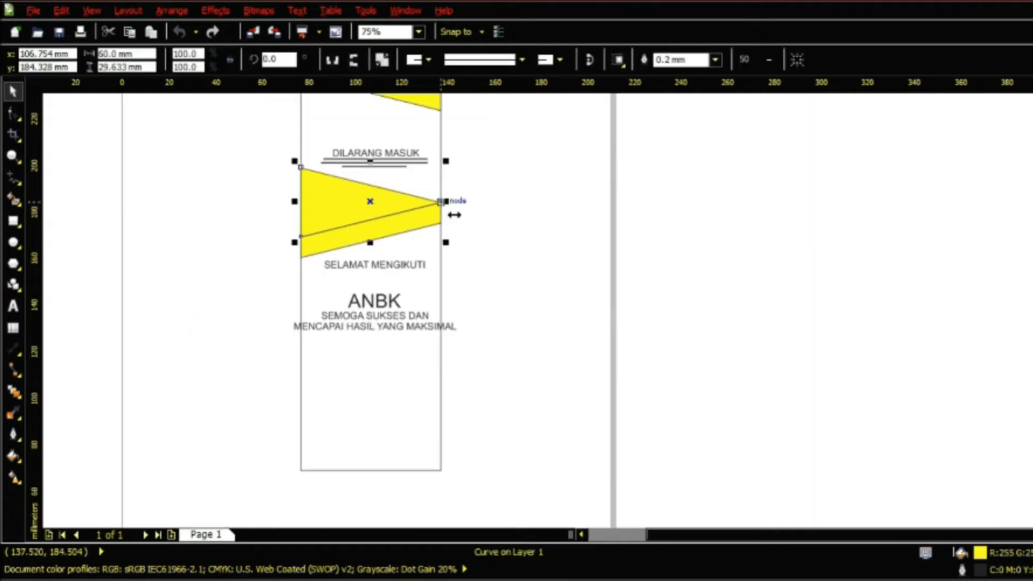
drag(314, 181, 312, 449)
scroll(425, 362, down, 1)
scroll(393, 433, up, 1)
key(ctrl+z)
Copy the yellow triangle to the foot of the sheet with its tip on the rectangle's bottom-right corner.
drag(413, 143, 385, 411)
right_click(385, 411)
drag(320, 377, 348, 348)
drag(475, 373, 475, 400)
click(463, 415)
click(415, 401)
Move the bottom triangle's lower-left node up to the rectangle's bottom-left corner.
click(14, 113)
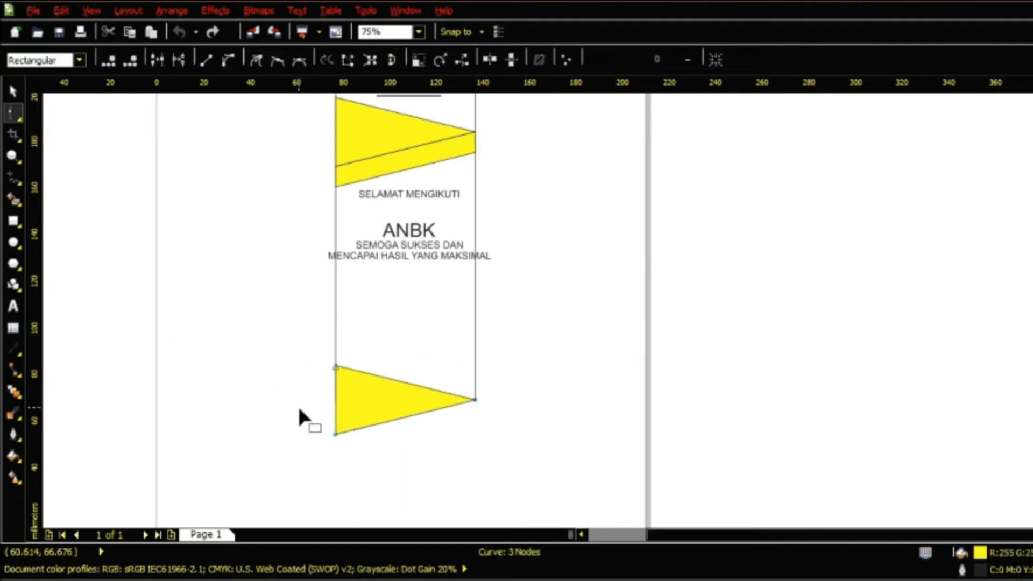
drag(336, 435, 336, 400)
scroll(536, 350, down, 2)
scroll(413, 242, up, 2)
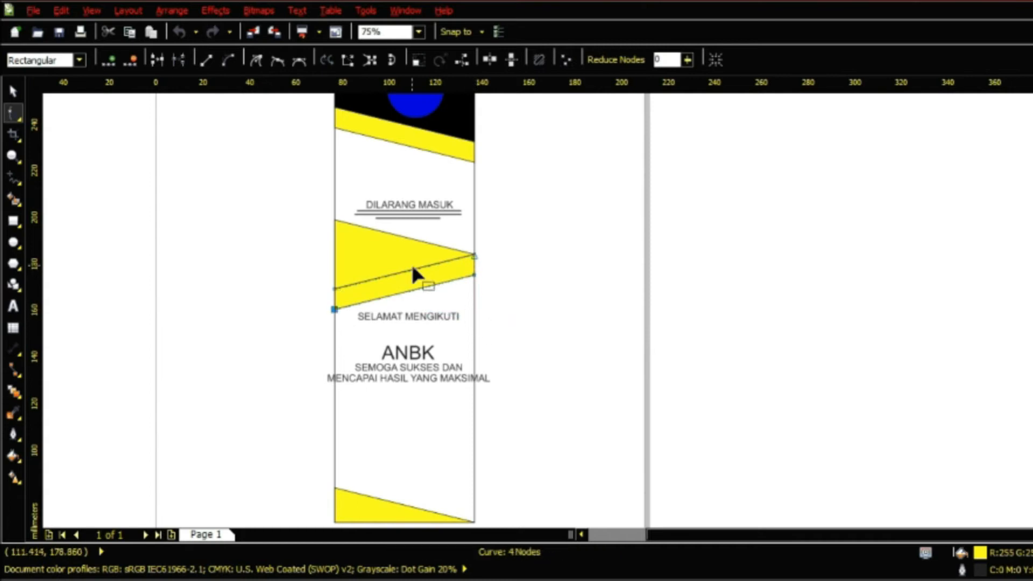
Copy the rising yellow band downward, mirror the copy vertically and align it with the rising band's lower-left corner.
key(space)
drag(484, 267, 485, 336)
right_click(485, 336)
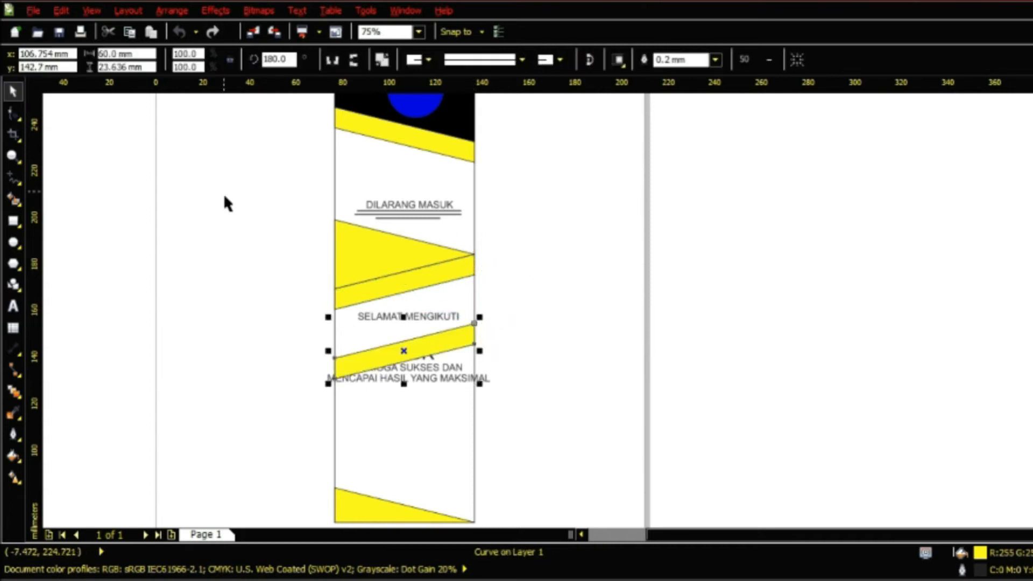
click(354, 60)
drag(347, 338, 346, 323)
click(394, 294)
scroll(394, 294, down, 1)
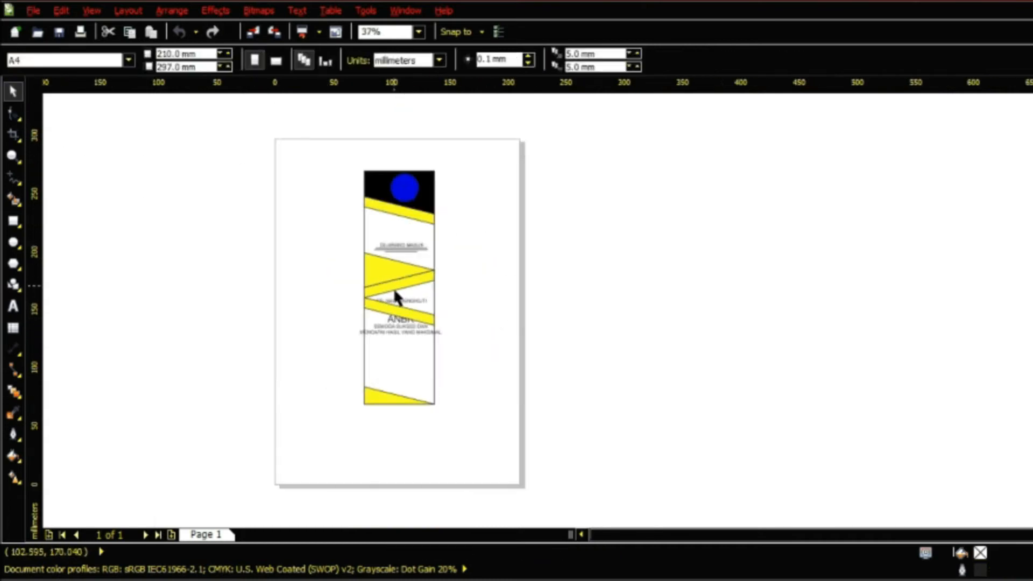
Reshape the rising band into a left-pointing triangle by moving its lower-left node to the right edge and deleting the extra node.
scroll(413, 308, up, 2)
click(216, 286)
drag(219, 283, 493, 298)
click(380, 225)
click(11, 115)
double_click(493, 199)
scroll(459, 207, down, 1)
Delete the mirrored falling band and copy the left-pointing triangle to the foot of the sheet.
key(space)
click(396, 221)
key(Delete)
click(431, 224)
drag(431, 224, 484, 395)
right_click(485, 394)
Fill the left-pointing triangle and its bottom copy with black.
click(445, 200)
click(1030, 242)
click(455, 413)
click(1031, 242)
click(598, 317)
scroll(599, 317, down, 2)
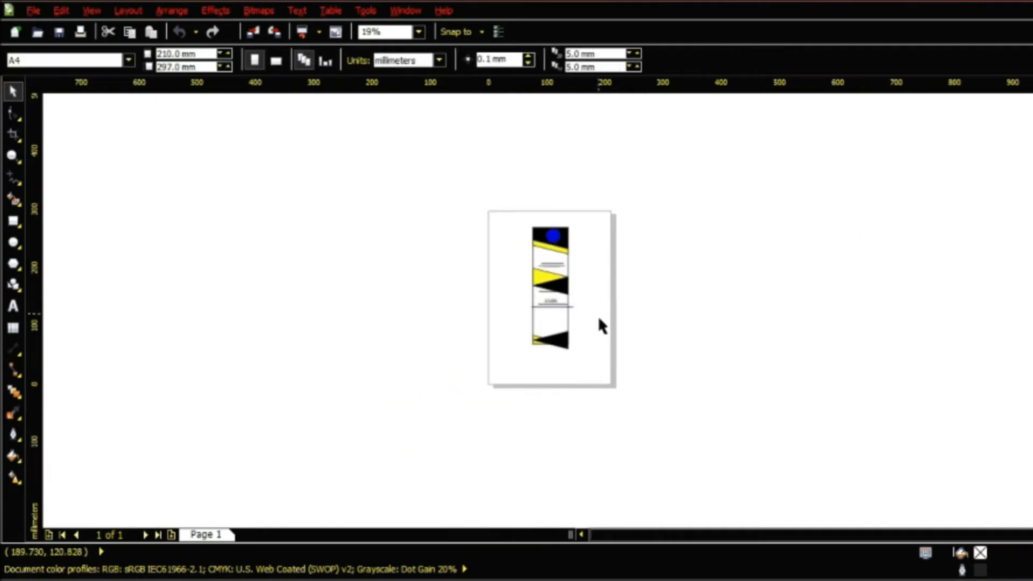
Move the SELAMAT MENGIKUTI and ANBK text lines down, clear of the middle triangles.
scroll(599, 318, up, 1)
scroll(544, 228, up, 1)
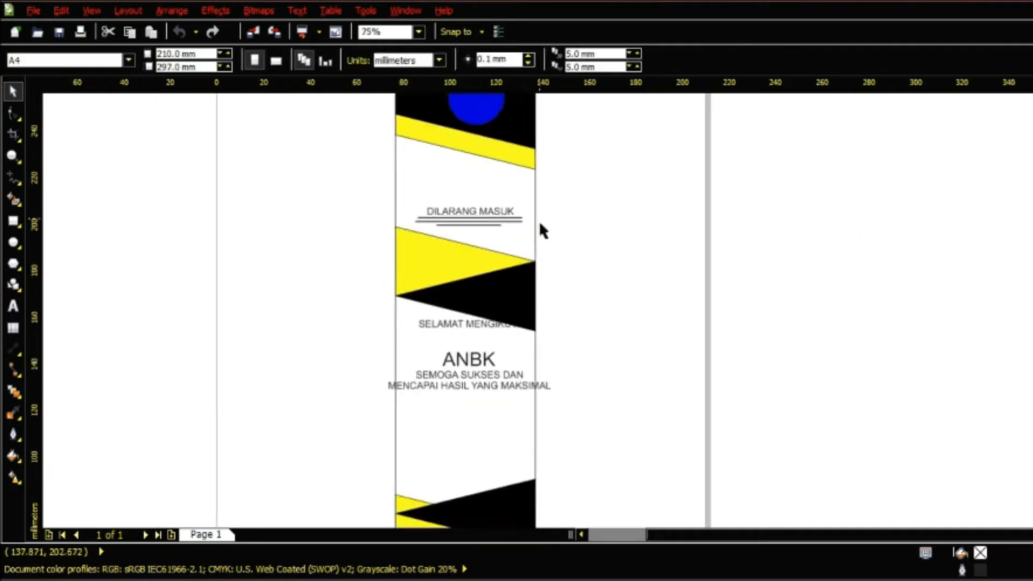
scroll(479, 242, down, 2)
click(477, 235)
drag(477, 386, 478, 364)
click(477, 237)
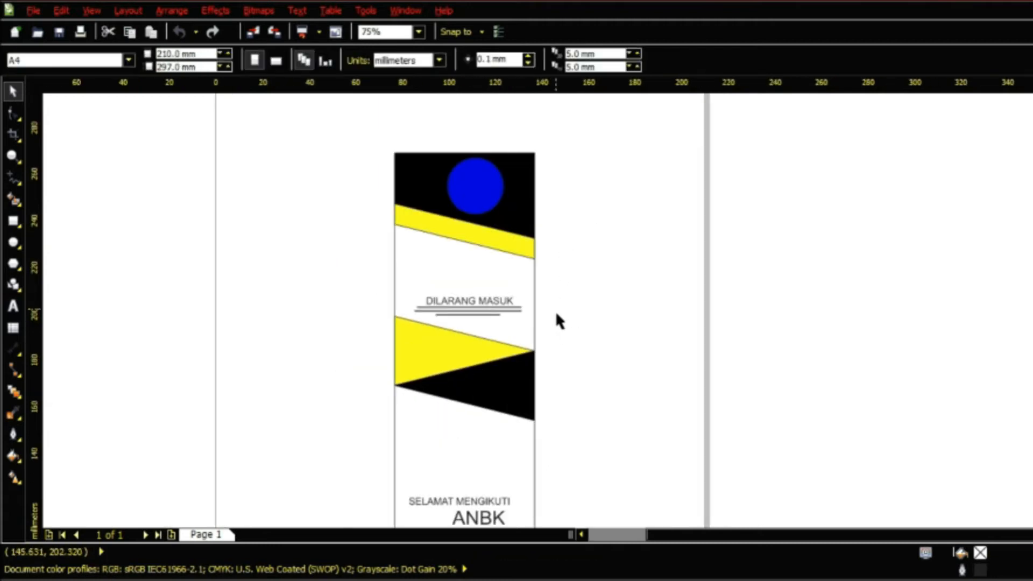
Lower the yellow and black triangles in the middle of the sheet towards the SELAMAT MENGIKUTI text.
drag(592, 237, 379, 361)
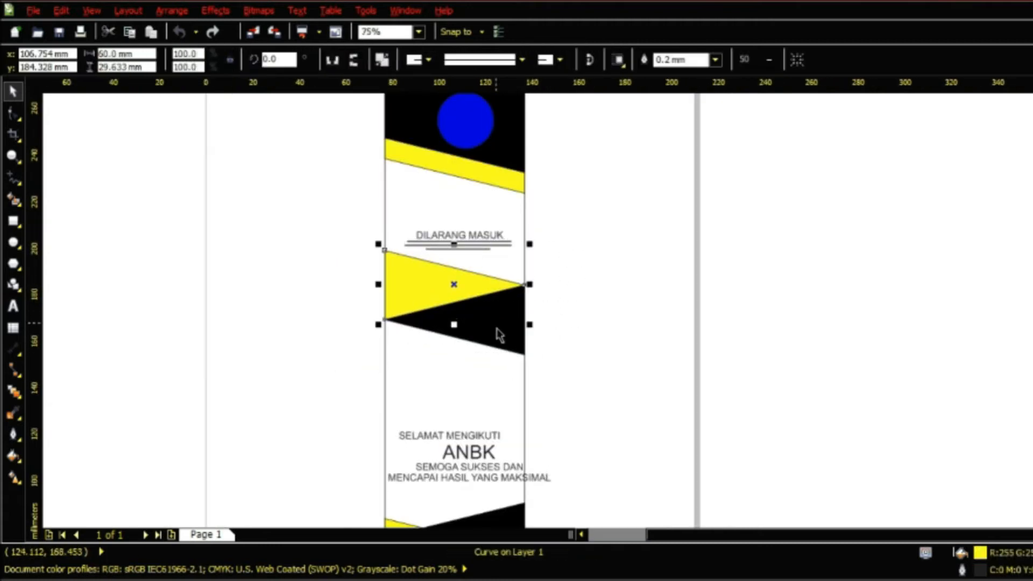
drag(498, 334, 537, 377)
click(583, 345)
scroll(458, 368, down, 2)
scroll(434, 368, down, 1)
drag(473, 375, 497, 431)
click(499, 382)
Shift the black triangles past the sheet's right edge and remove the outlines of the yellow and black shapes.
scroll(442, 372, up, 1)
scroll(438, 353, down, 2)
scroll(437, 277, up, 1)
click(377, 274)
drag(258, 273, 457, 275)
click(511, 367)
scroll(512, 367, down, 2)
scroll(526, 270, up, 1)
click(473, 277)
click(500, 356)
Draw a rectangle about 46 x 42 mm along the sheet's right edge, covering the middle black triangle's overhang.
click(14, 221)
scroll(574, 230, up, 1)
drag(658, 168, 442, 366)
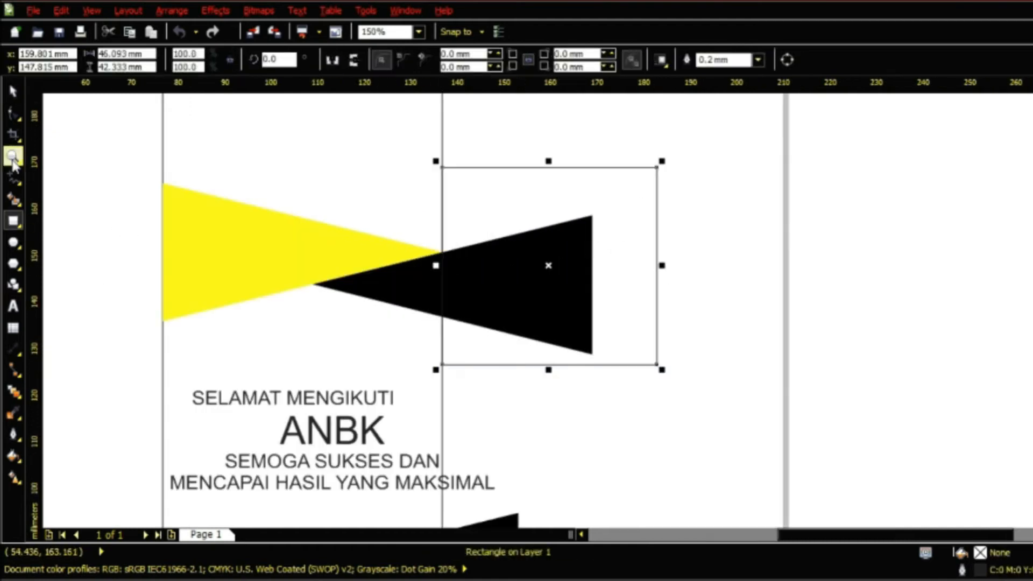
click(13, 91)
shift+click(411, 296)
click(587, 60)
key(ctrl+z)
click(671, 268)
Cut the middle black triangle off at the sheet's right edge using the rectangle.
click(408, 309)
shift+click(619, 168)
click(586, 60)
click(650, 196)
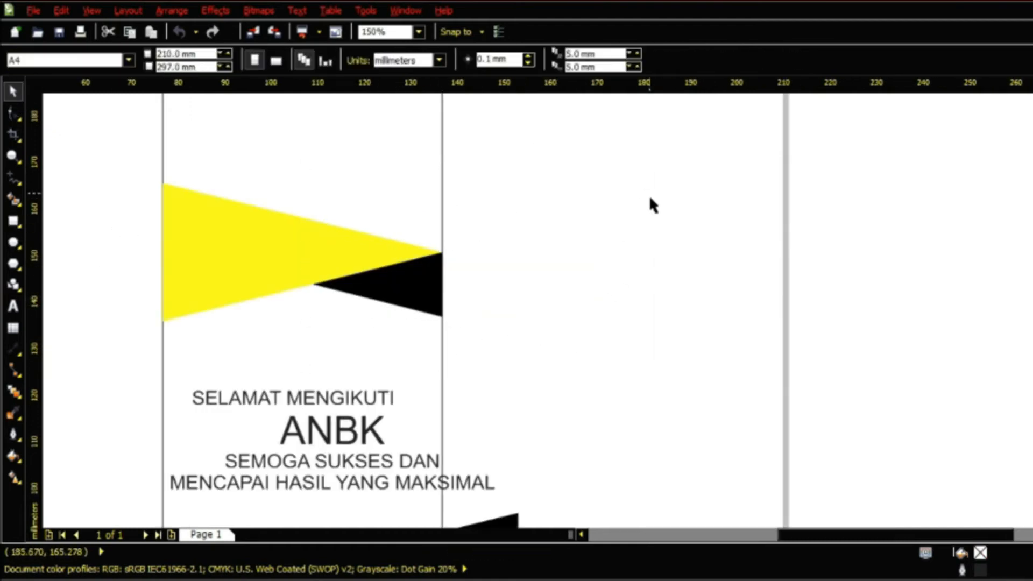
Shift the bottom yellow triangle about 18 mm and the bottom black triangle about 7 mm to the left.
scroll(532, 195, down, 2)
scroll(496, 320, up, 1)
click(497, 290)
scroll(498, 300, up, 1)
drag(544, 283, 461, 283)
drag(341, 232, 308, 246)
Draw a rectangle about 26 x 32 mm outside the sheet's left edge and cut off the bottom yellow triangle's overhang with it.
click(307, 312)
click(13, 221)
mouse_move(141, 132)
mouse_down()
mouse_move(182, 248)
mouse_move(265, 283)
mouse_up()
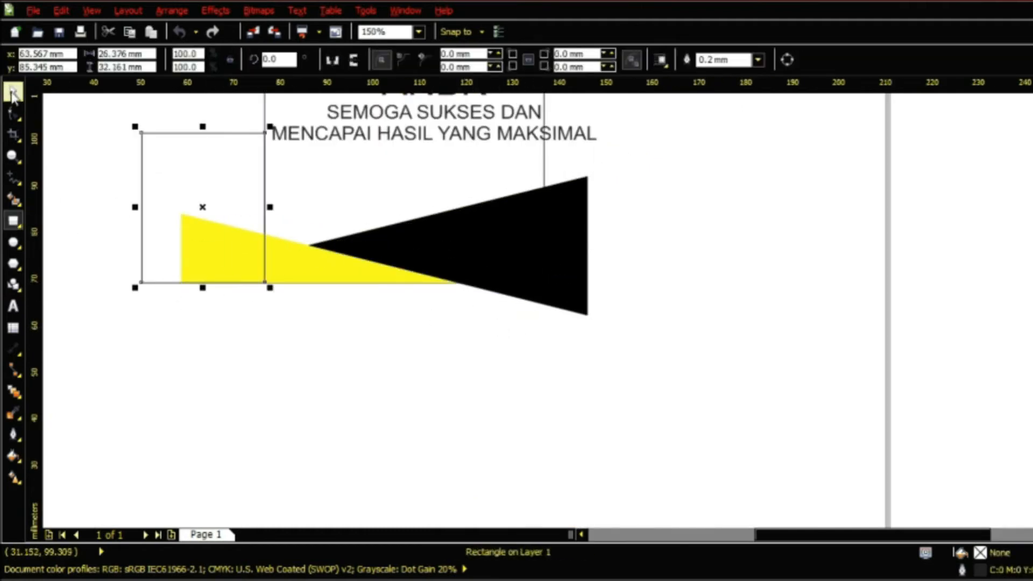
click(13, 91)
shift+click(307, 264)
click(587, 59)
click(695, 225)
Draw a rectangle beside the sheet's bottom-right corner, convert it to curves and reshape it to cover the black triangle's overhang.
scroll(53, 230, down, 1)
scroll(53, 230, down, 2)
scroll(292, 270, up, 2)
click(13, 221)
mouse_move(479, 291)
mouse_down()
mouse_move(360, 377)
mouse_move(324, 462)
mouse_up()
key(ctrl+q)
click(14, 114)
double_click(416, 378)
scroll(343, 420, up, 1)
drag(376, 334, 202, 334)
Cut off the bottom black triangle's overhang at the sheet's right and bottom edges with the reshaped curve.
click(13, 91)
shift+click(317, 273)
click(587, 60)
click(597, 242)
scroll(589, 258, down, 3)
scroll(581, 140, up, 2)
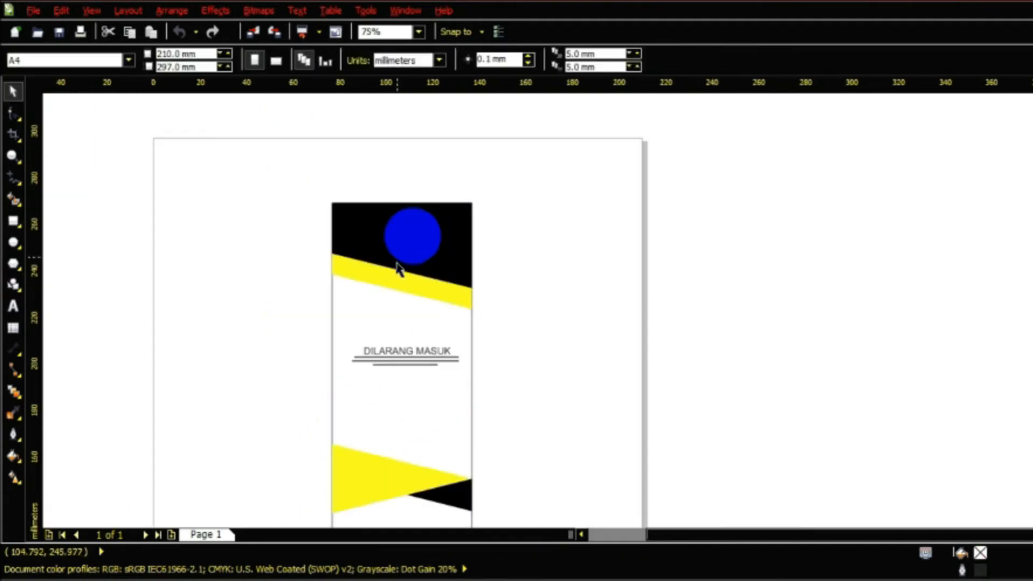
Draw a rectangle about 80 x 27.5 mm over the bottom black shape with its lower edge level with the shape's tip.
scroll(395, 261, down, 2)
scroll(389, 344, up, 3)
click(13, 221)
mouse_move(282, 324)
mouse_down()
mouse_move(554, 246)
mouse_move(596, 194)
mouse_up()
drag(278, 258, 323, 259)
drag(461, 329, 290, 335)
drag(323, 261, 224, 269)
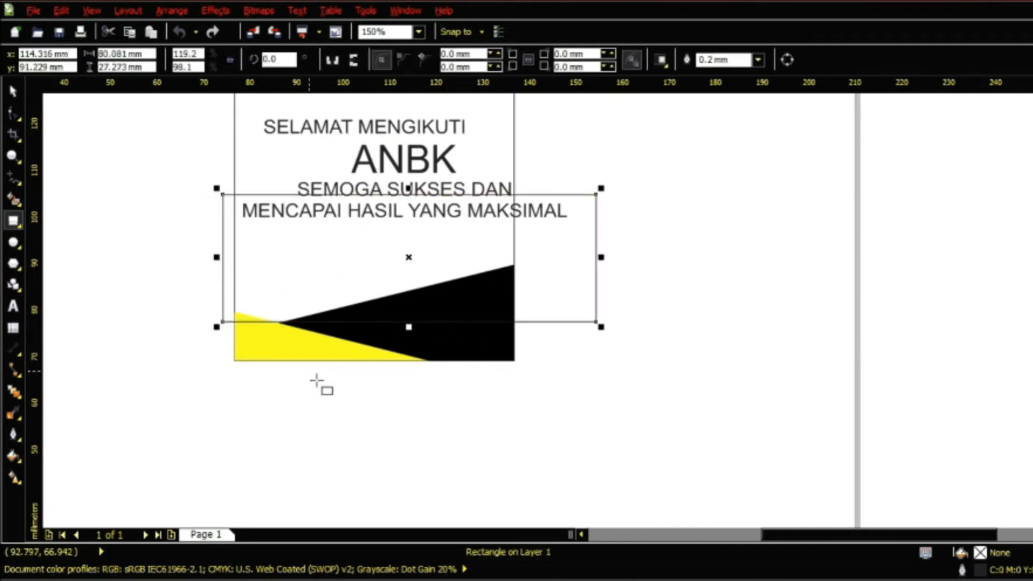
scroll(316, 378, up, 1)
drag(515, 279, 273, 293)
scroll(273, 293, down, 1)
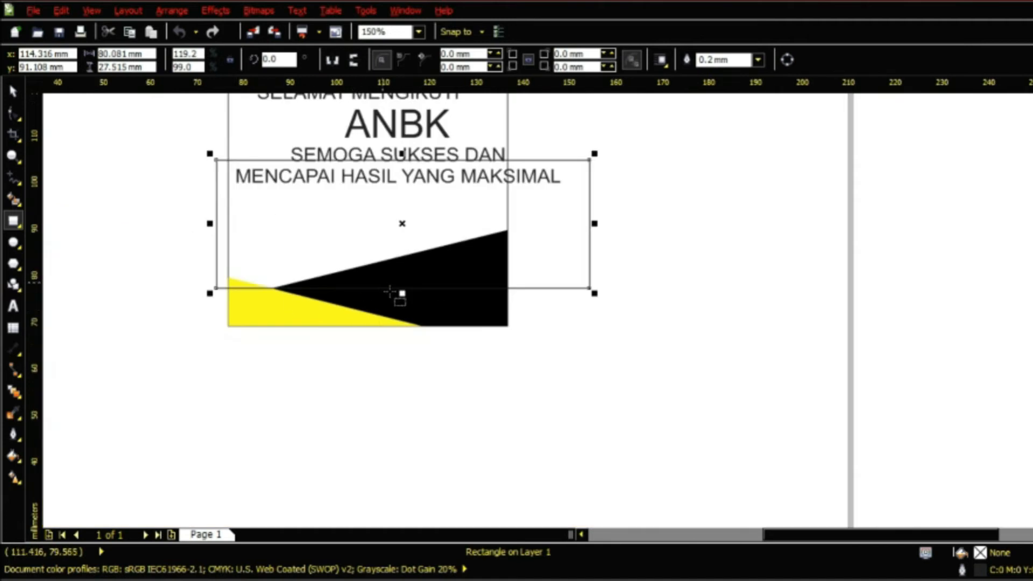
Intersect the rectangle with the bottom black shape to make a separate piece of its upper part.
click(495, 323)
shift+click(588, 255)
click(525, 60)
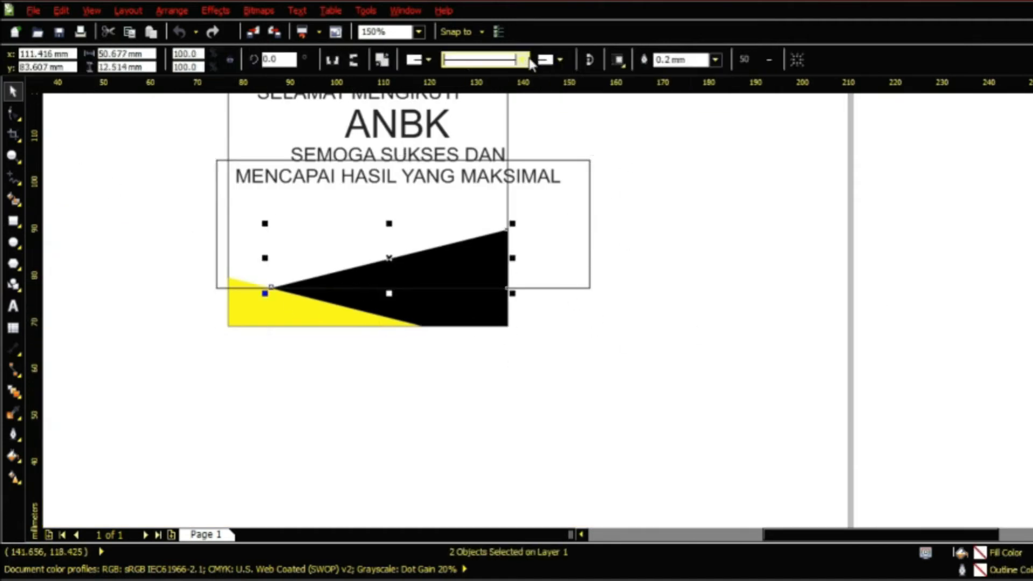
scroll(681, 399, down, 1)
scroll(632, 339, up, 1)
click(641, 347)
Place the rectangle's upper-left corner on the middle black triangle's tip and intersect the two shapes.
scroll(646, 355, down, 1)
scroll(578, 250, up, 2)
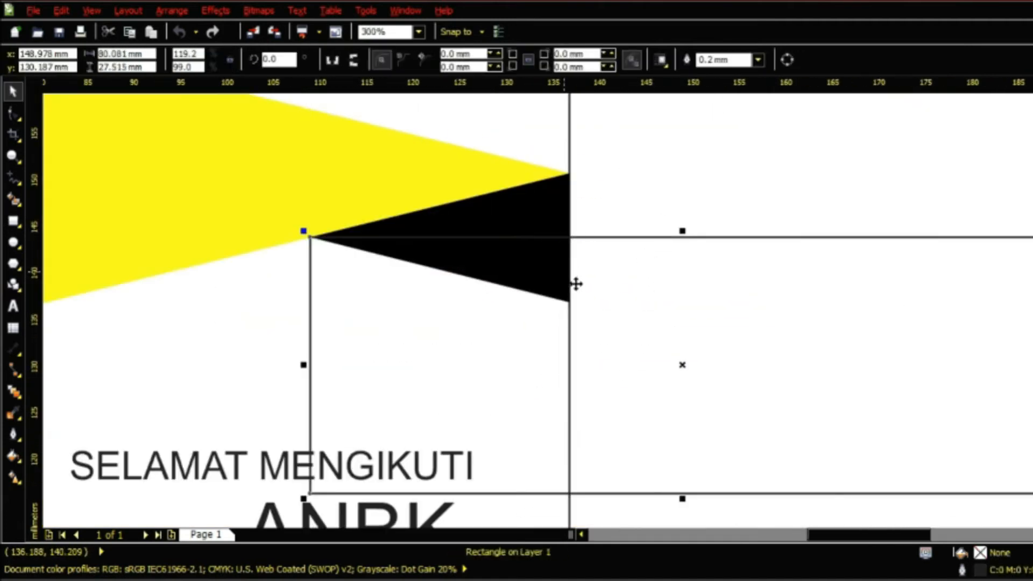
shift+click(557, 204)
click(565, 62)
Move the rectangle's lower-right corner to the middle yellow triangle's tip and intersect it with that triangle.
scroll(673, 260, down, 1)
scroll(673, 260, down, 1)
drag(825, 281, 705, 205)
shift+click(619, 202)
click(528, 62)
click(452, 294)
scroll(452, 293, down, 1)
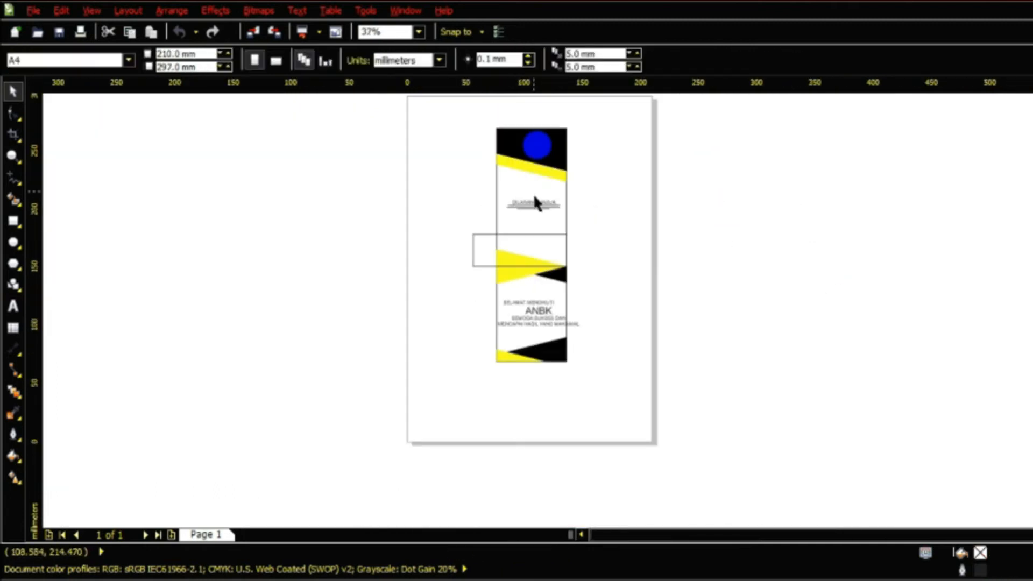
Move the helper rectangle off the page to its right side.
scroll(536, 310, up, 1)
scroll(465, 259, down, 1)
drag(469, 243, 652, 225)
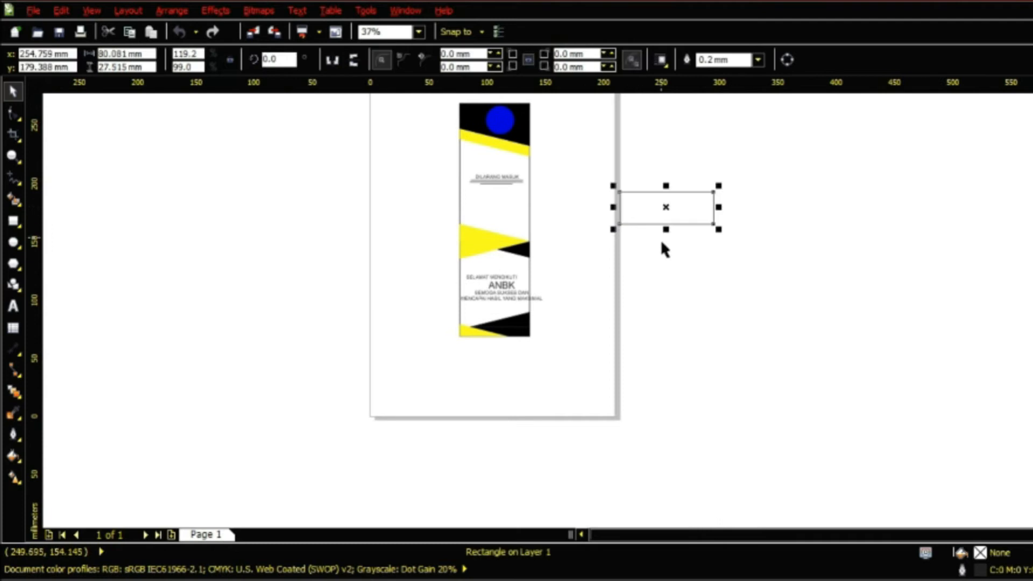
Delete the off-page helper rectangle and draw a new one, about 80 x 19 mm, over the lower part of the middle triangles.
key(Delete)
scroll(522, 246, up, 1)
key(F6)
scroll(443, 274, up, 1)
drag(313, 235, 689, 325)
Apply uniform transparency to the new white rectangle so it tints the yellow and black shapes beneath it.
click(17, 393)
click(65, 498)
click(76, 59)
click(65, 84)
click(13, 91)
click(777, 213)
Draw a square about 8.5 mm wide to the right of the sign, with an identical copy beside it.
click(14, 200)
click(13, 221)
drag(786, 217, 827, 256)
Fill one square with the sampled light-yellow tint and the other with the sampled grey, and delete the transparent rectangle.
click(13, 414)
click(390, 256)
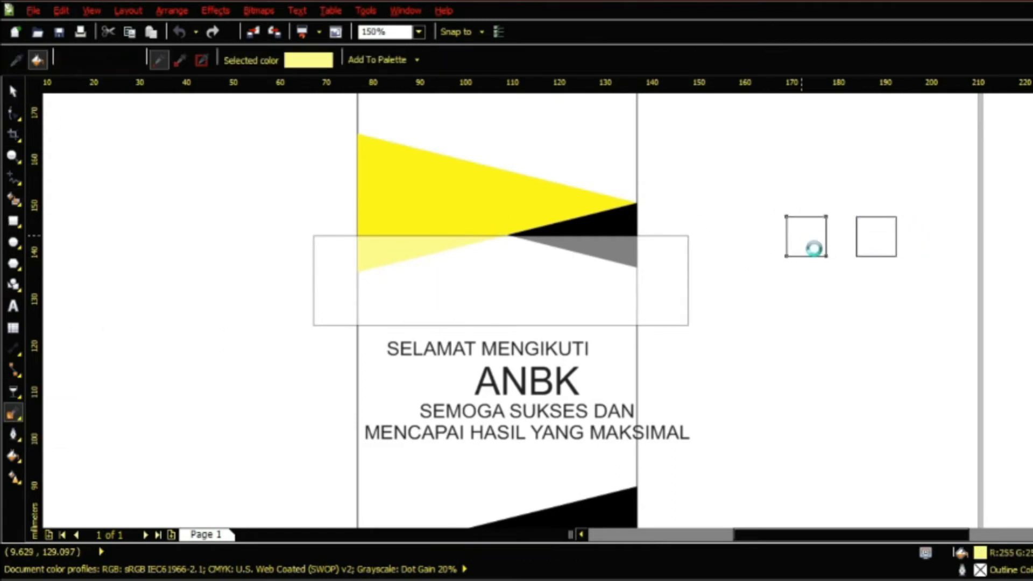
click(814, 247)
shift+click(631, 257)
click(863, 254)
click(13, 91)
click(561, 302)
key(Delete)
Try the light-yellow fill on the middle yellow triangle's lower part and grey on the black triangle's upper part, and undo both fills.
click(806, 236)
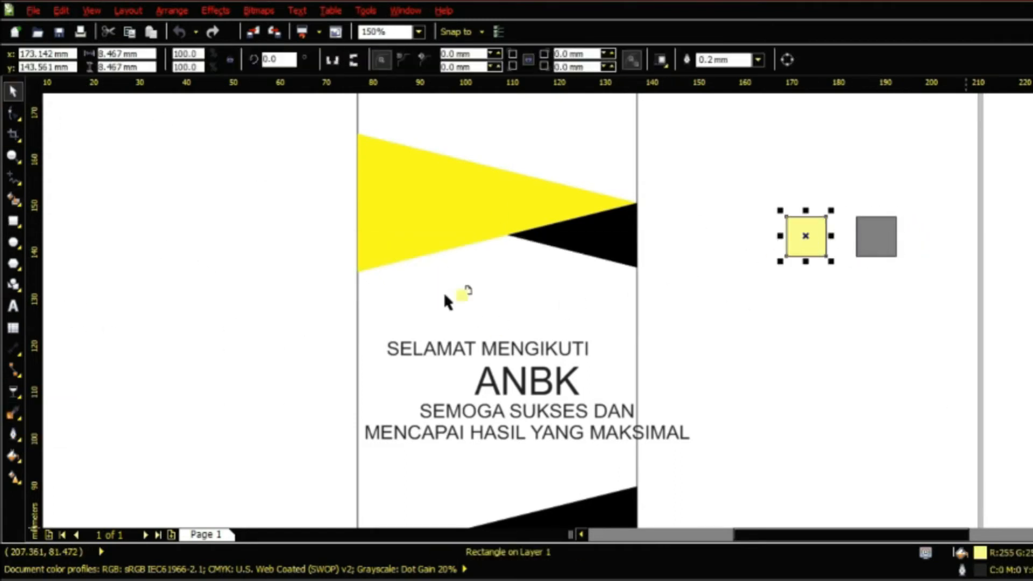
drag(445, 295, 437, 240)
click(876, 238)
drag(980, 553, 612, 251)
click(618, 282)
key(ctrl+z)
click(875, 237)
drag(983, 552, 622, 223)
key(Escape)
scroll(623, 224, down, 2)
scroll(622, 224, up, 1)
scroll(529, 226, up, 2)
scroll(529, 226, down, 1)
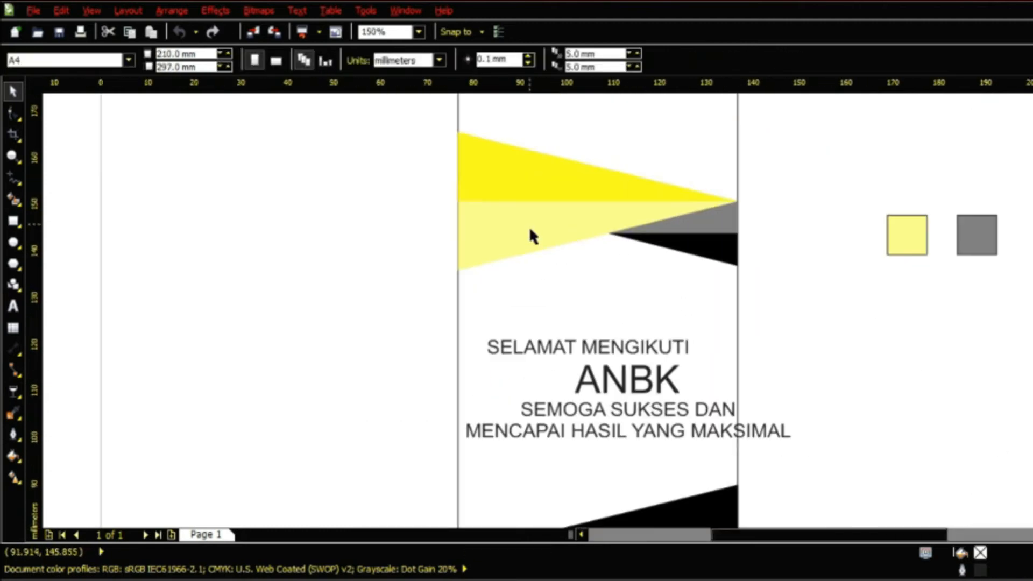
key(ctrl+z)
key(ctrl+z)
Fill the middle yellow triangle's upper part with light yellow and the middle black triangle's upper part with grey.
scroll(530, 226, down, 1)
click(724, 230)
scroll(667, 233, up, 1)
drag(980, 553, 343, 175)
click(842, 223)
drag(981, 553, 594, 206)
Fill the upper part of the black shape at the sign's lower edge with the grey sample colour.
scroll(689, 226, down, 2)
scroll(721, 242, up, 1)
drag(980, 553, 608, 315)
drag(736, 347, 487, 285)
scroll(582, 389, down, 1)
key(Escape)
Draw a horizontal strip about 63 mm wide beside the header and set its height to 2 mm.
scroll(593, 354, down, 1)
scroll(607, 272, up, 2)
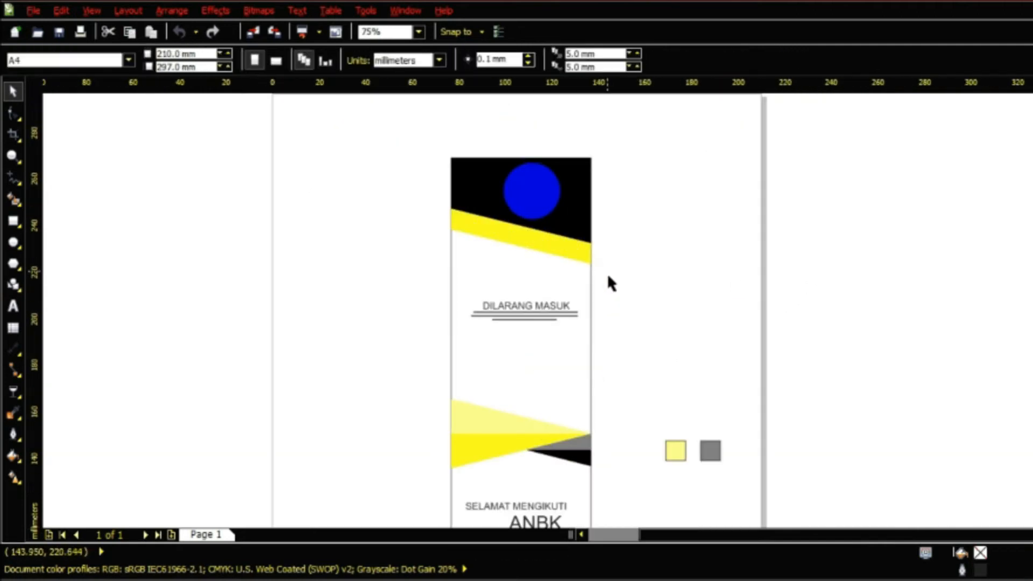
scroll(607, 277, down, 1)
scroll(571, 285, up, 1)
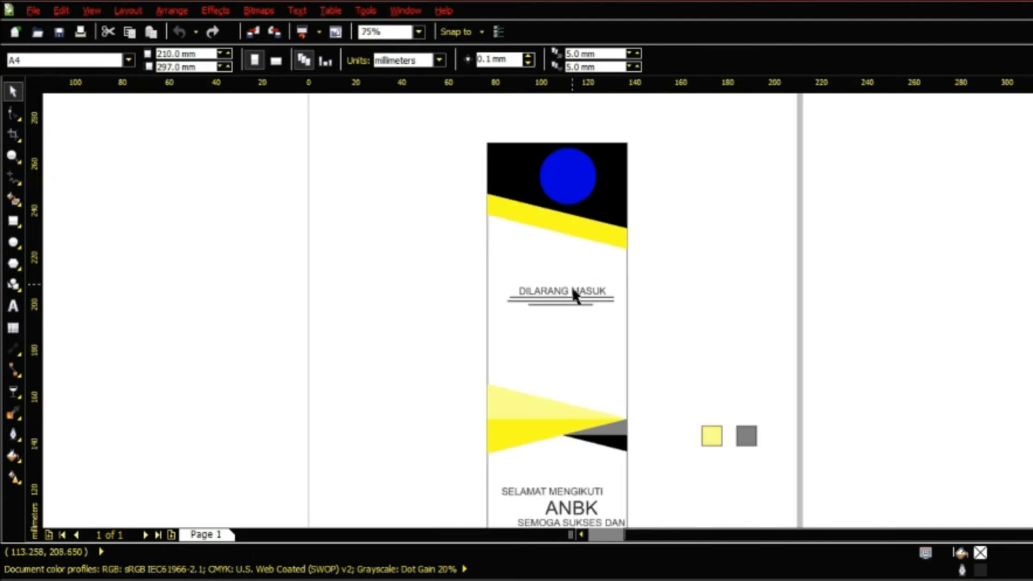
scroll(592, 331, down, 1)
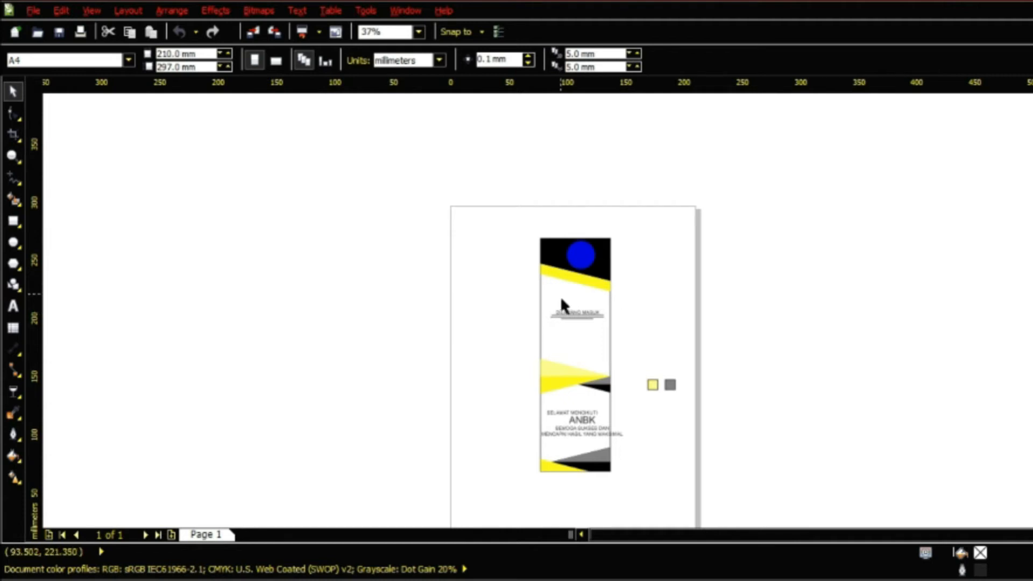
scroll(657, 271, up, 1)
click(13, 221)
scroll(609, 210, up, 2)
mouse_move(518, 198)
mouse_down()
mouse_move(738, 295)
mouse_move(1032, 285)
mouse_up()
click(153, 68)
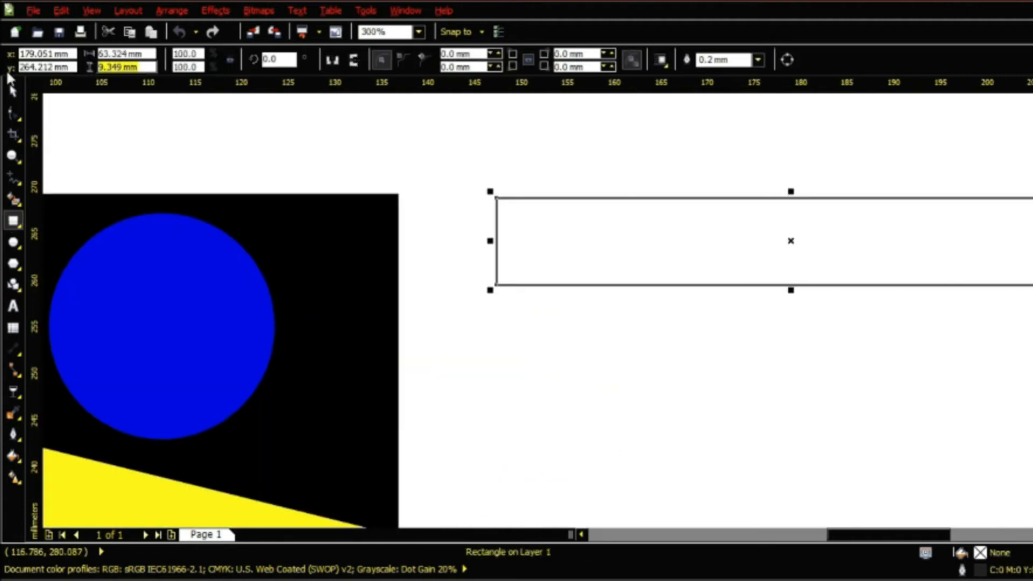
text(2)
key(Return)
Duplicate the thin strip below the original and set the copy's height to 5 mm.
scroll(333, 202, down, 2)
scroll(445, 231, up, 1)
drag(448, 194, 437, 308)
right_click(437, 308)
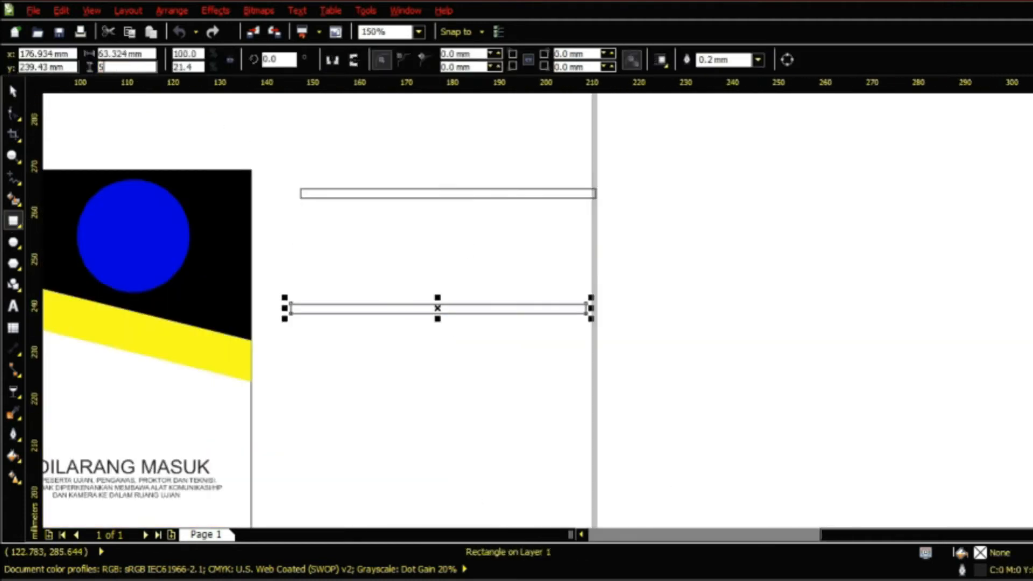
text(5)
key(Return)
Fill the 5 mm strip with cyan, remove its outline and snap its lower-right corner to the sign's lower-right corner.
scroll(500, 197, down, 2)
drag(464, 409, 464, 393)
scroll(468, 394, up, 4)
click(1032, 379)
scroll(771, 381, down, 4)
scroll(750, 393, up, 3)
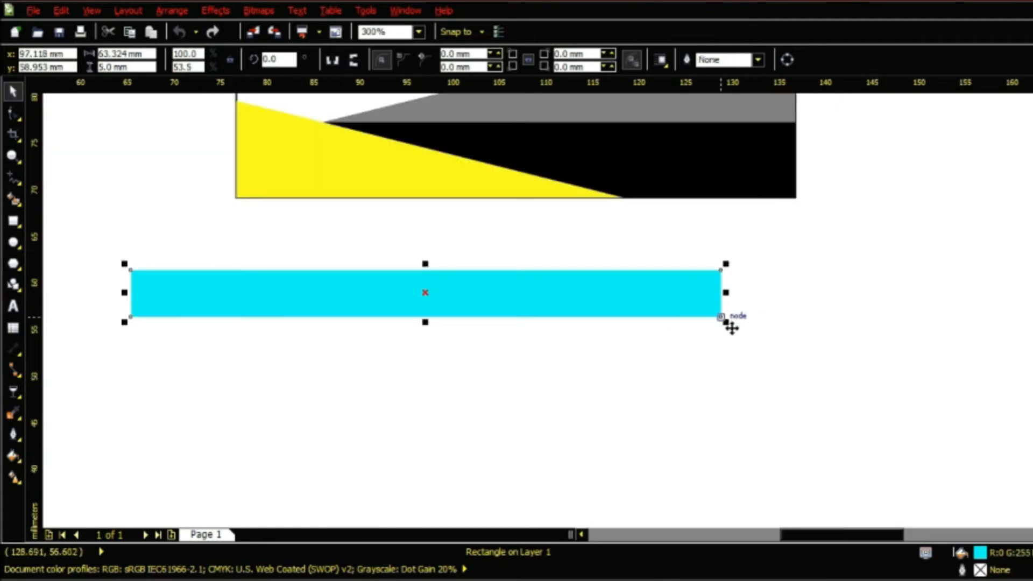
drag(722, 317, 795, 198)
scroll(626, 362, down, 1)
key(Tab)
click(705, 275)
Fill the 2 mm strip with cyan without an outline and align it with the sign's upper-right corner.
scroll(704, 274, down, 2)
scroll(625, 260, up, 1)
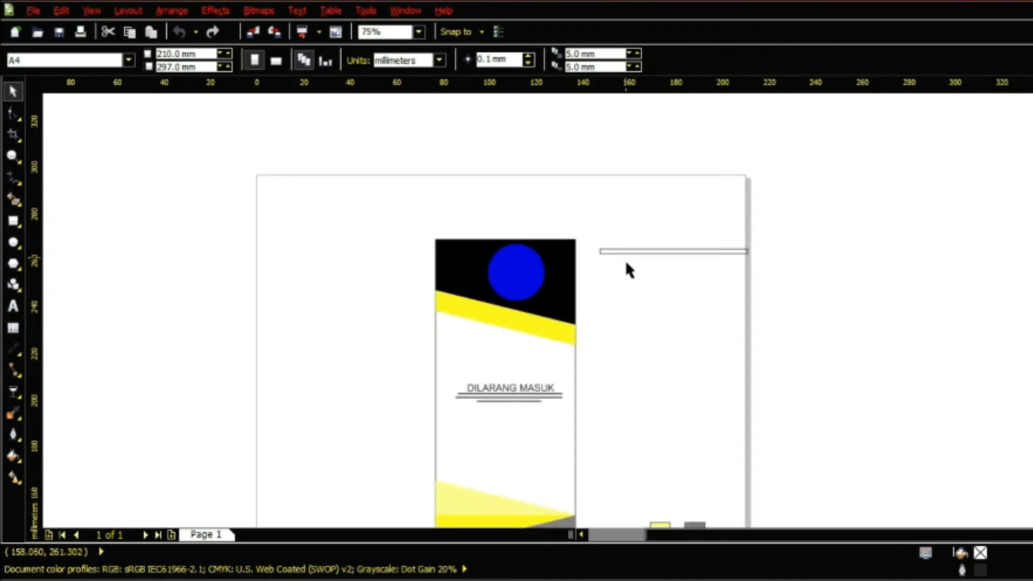
scroll(653, 251, up, 2)
click(653, 251)
click(1032, 379)
drag(1027, 247, 338, 208)
click(528, 276)
Shrink the blue circle and reposition it inside the black header below the cyan strip.
scroll(528, 275, down, 2)
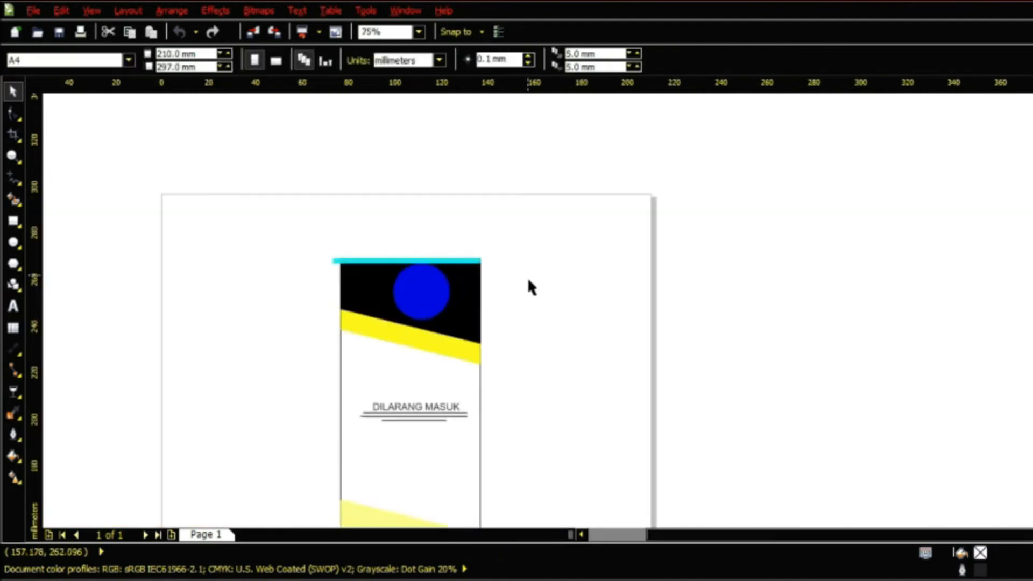
scroll(384, 292, up, 1)
click(436, 290)
drag(520, 228, 474, 275)
drag(436, 313, 414, 285)
Move the DILARANG MASUK text block down to just above the middle yellow triangle.
click(471, 217)
scroll(470, 227, down, 2)
scroll(488, 344, up, 1)
drag(461, 237, 460, 317)
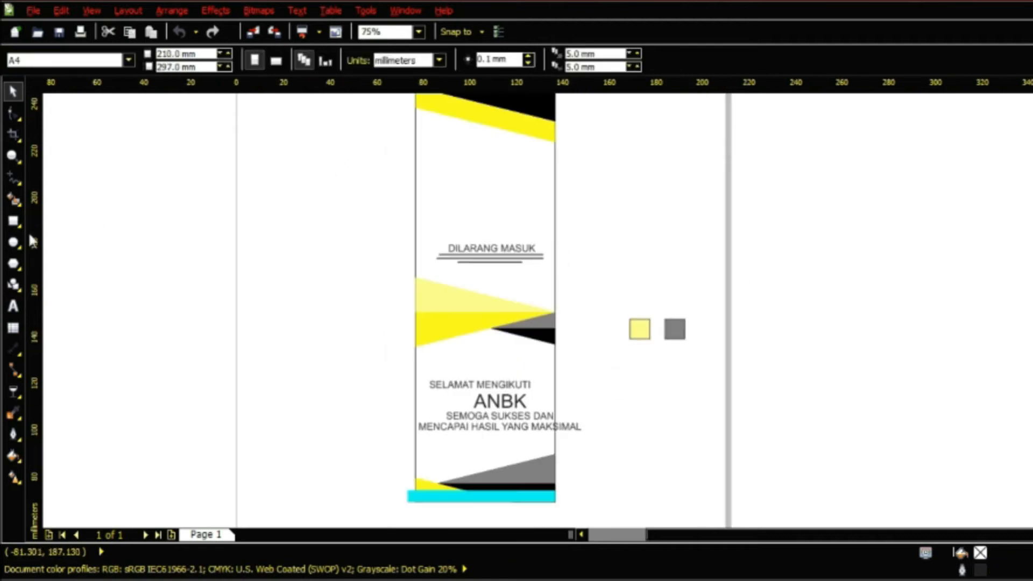
Draw a circle about 17 mm in diameter beside the sign and a horizontal bar about 14 x 3 mm across it.
key(F7)
scroll(563, 246, up, 2)
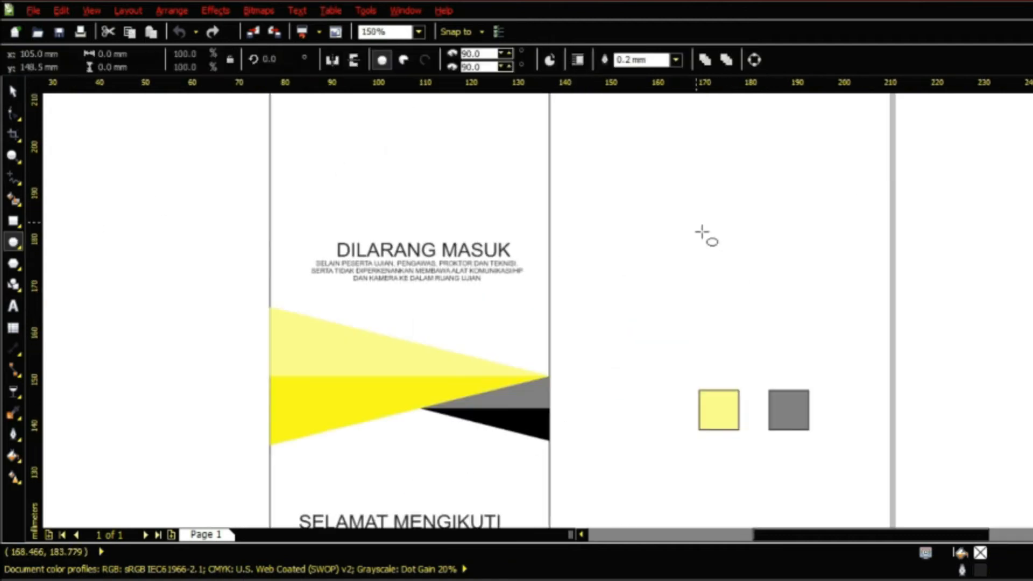
drag(648, 214, 728, 295)
click(13, 222)
scroll(679, 253, up, 2)
mouse_move(578, 230)
mouse_down()
mouse_move(856, 294)
mouse_move(839, 285)
mouse_up()
Centre the circle and the bar on each other horizontally and vertically.
scroll(784, 305, down, 1)
shift+click(743, 234)
key(c)
key(e)
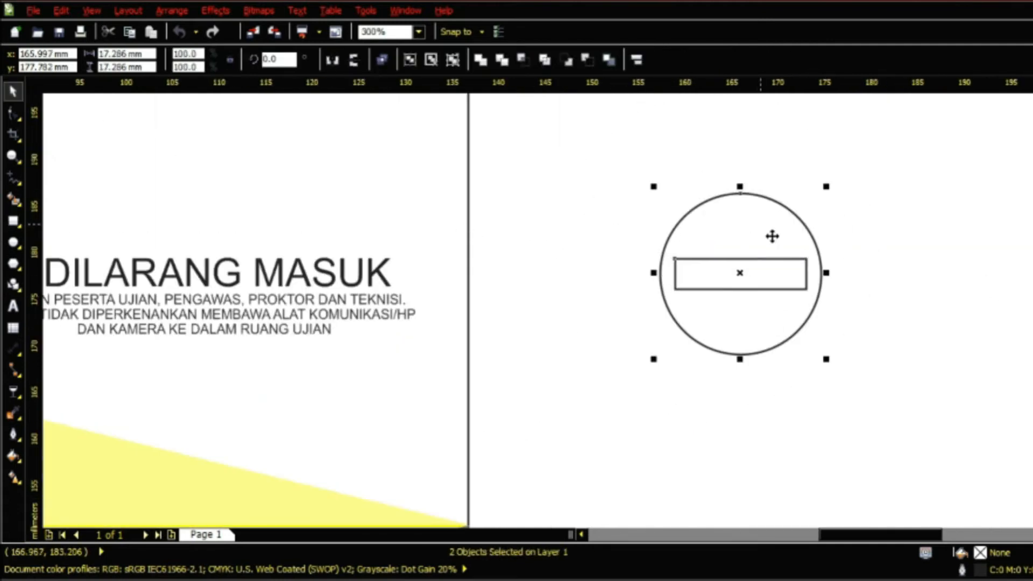
Fill the circle red and the bar white, without outlines, to form a no-entry symbol.
click(753, 231)
click(1032, 344)
click(740, 274)
click(1032, 273)
click(938, 270)
Move the complete no-entry symbol onto the sign, directly above the DILARANG MASUK title.
scroll(684, 280, down, 1)
drag(630, 218, 764, 326)
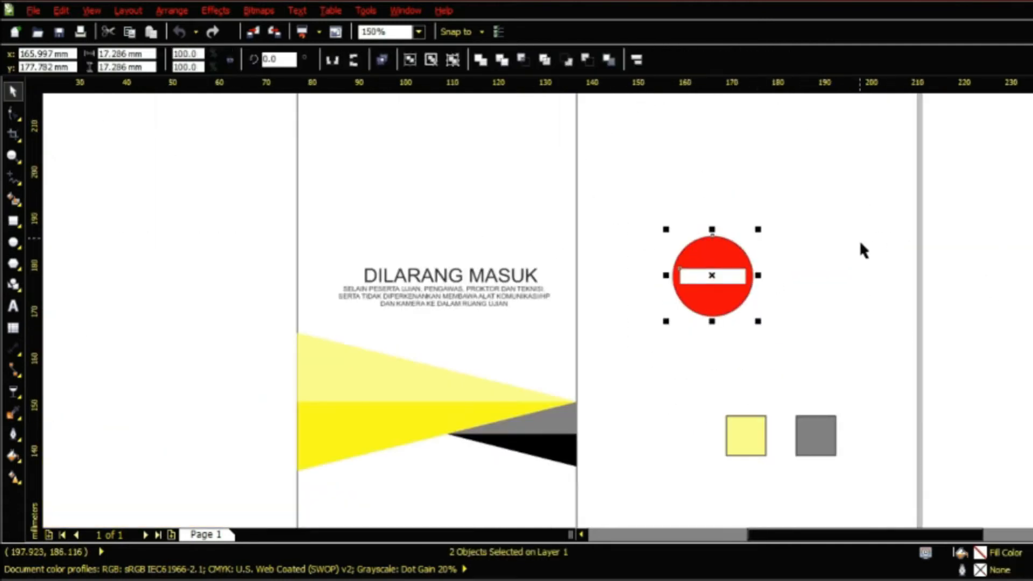
scroll(808, 258, left, 3)
drag(896, 264, 635, 211)
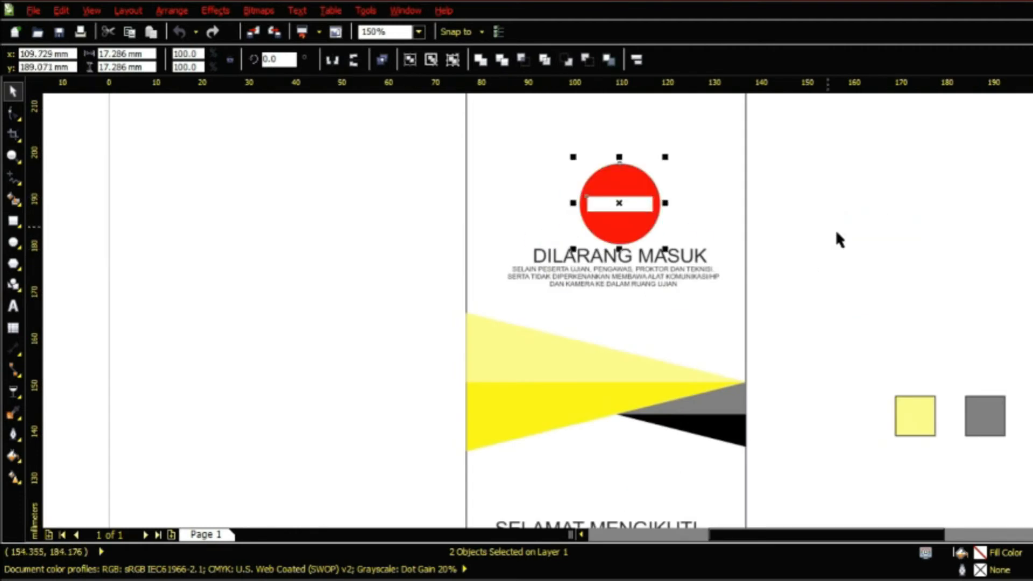
click(835, 230)
Draw a red rectangle without outline, about 48 x 7 mm, over the three-line text below DILARANG MASUK.
scroll(600, 320, up, 1)
scroll(582, 312, down, 1)
scroll(620, 279, up, 1)
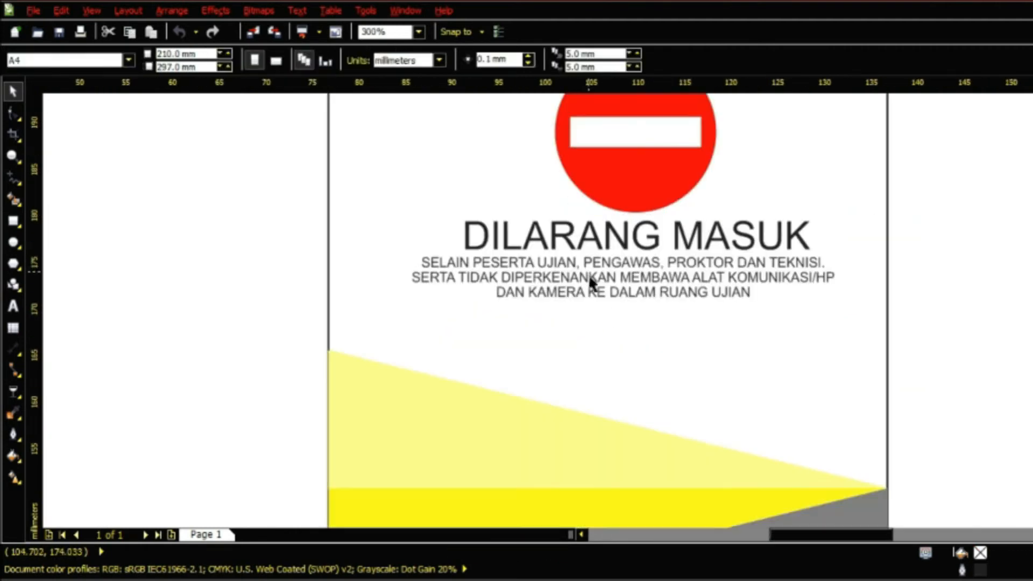
key(F6)
drag(405, 254, 854, 334)
mouse_move(628, 339)
mouse_down()
mouse_move(642, 344)
mouse_move(640, 327)
mouse_up()
click(1032, 343)
right_click(1032, 102)
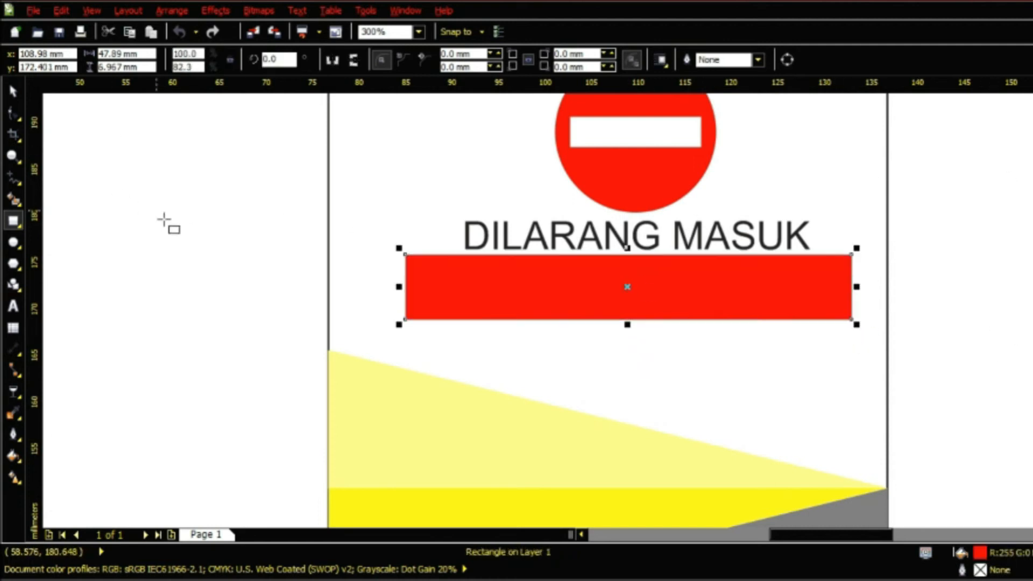
Send the red rectangle to the back so it lies behind the three-line text.
click(13, 91)
click(96, 161)
click(538, 274)
key(shift+Page_Down)
Centre the three-line text and the red rectangle on each other horizontally and vertically.
click(595, 268)
click(784, 324)
click(802, 277)
shift+click(816, 312)
key(c)
key(e)
click(882, 315)
Increase the line spacing of the three-line text inside the red rectangle.
scroll(660, 302, up, 1)
click(635, 300)
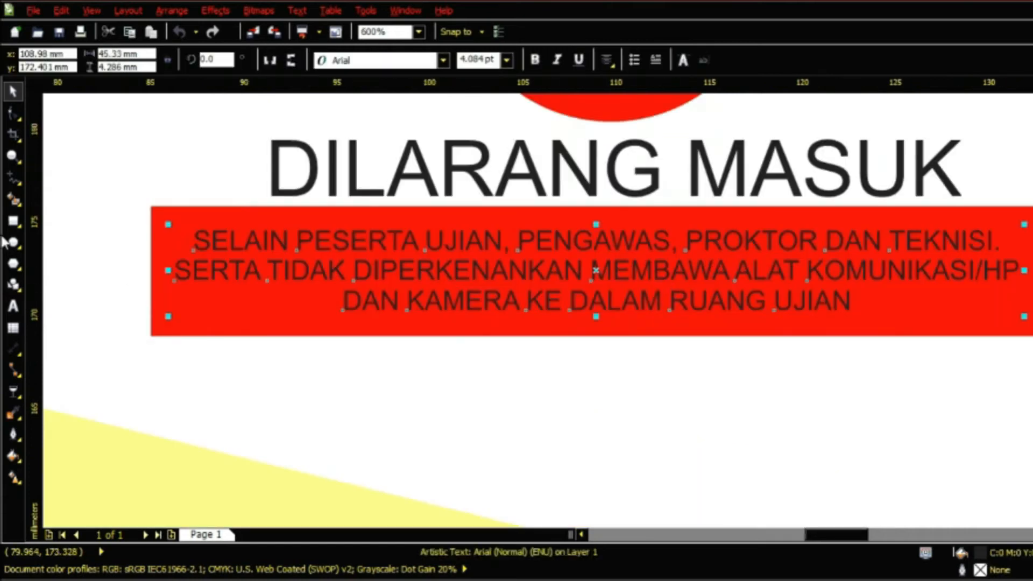
click(13, 114)
drag(183, 327, 184, 346)
key(space)
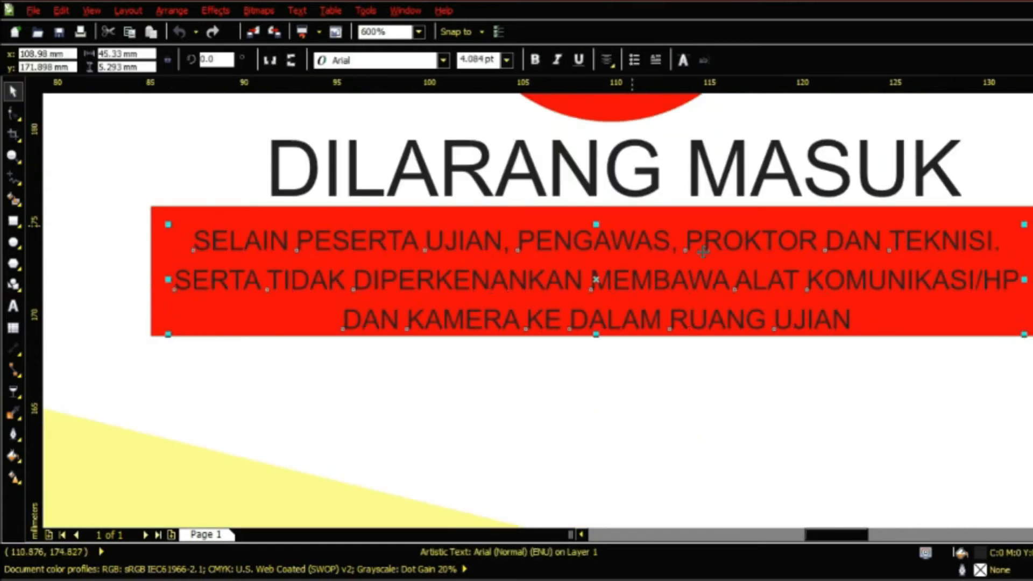
Make the three-line text white and bold.
click(1019, 327)
click(534, 60)
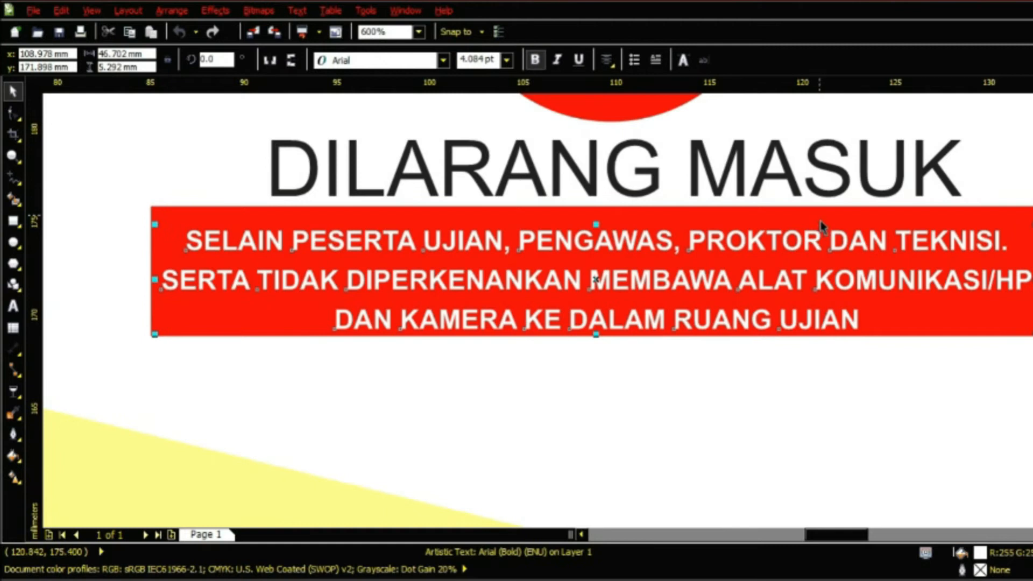
click(1032, 221)
Centre the bold white text vertically within the red rectangle.
scroll(718, 261, down, 1)
drag(298, 224, 953, 338)
key(e)
click(965, 272)
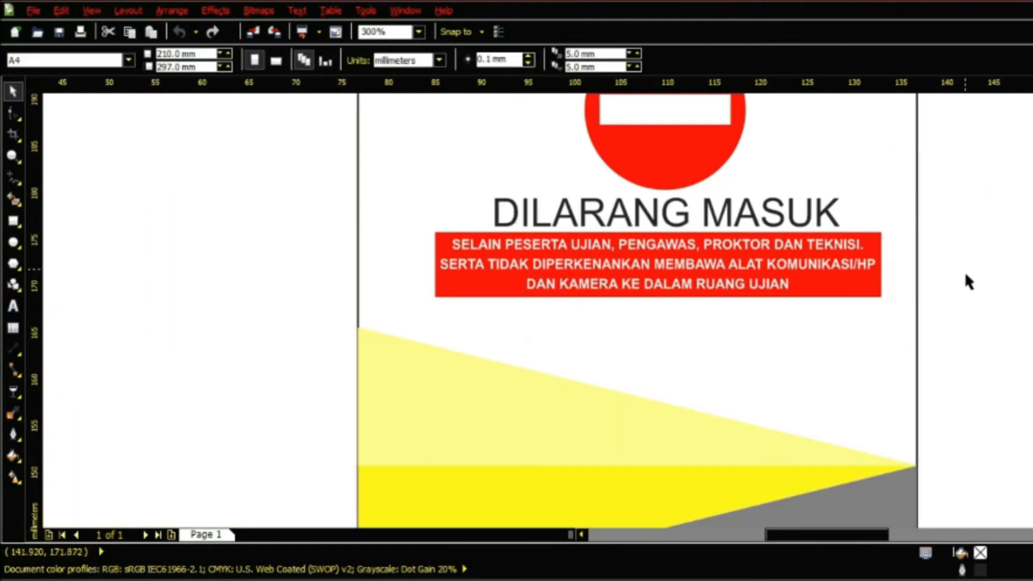
Make DILARANG MASUK bold and centre the no-entry symbol, title and red text box horizontally on one another.
click(657, 223)
key(ctrl+b)
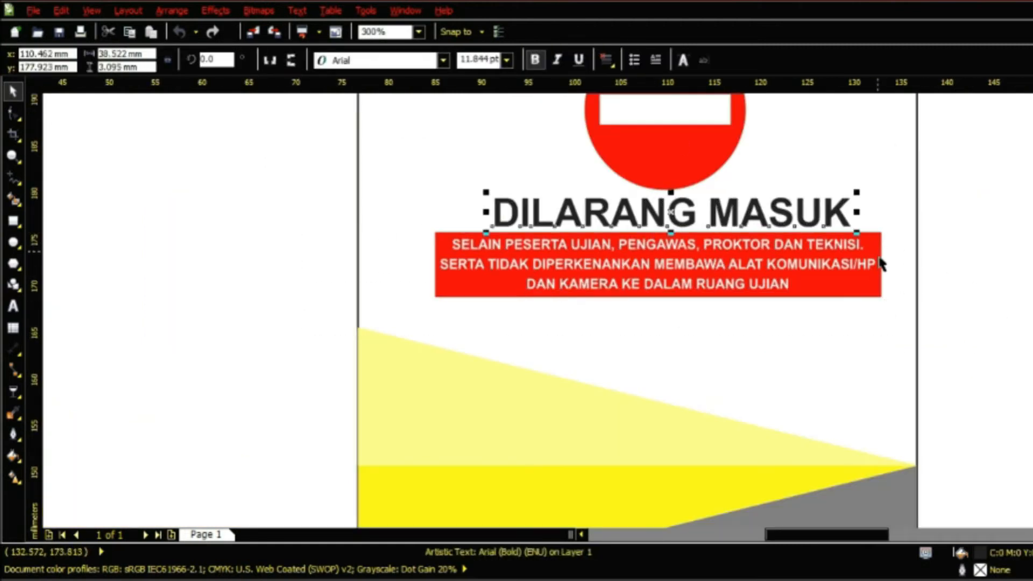
click(875, 302)
click(870, 288)
shift+click(840, 220)
click(603, 324)
scroll(603, 324, down, 1)
drag(500, 156, 824, 350)
key(c)
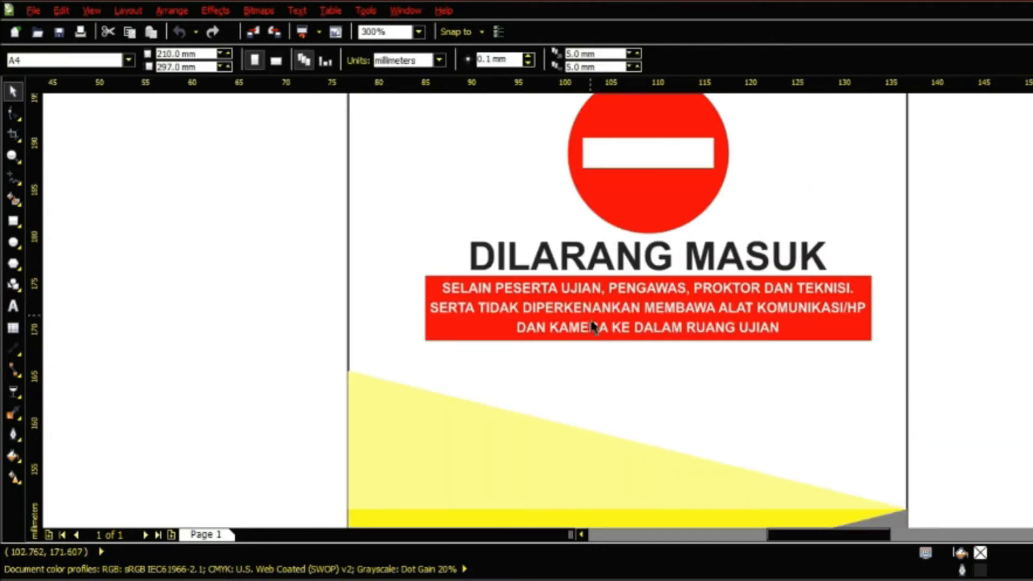
Move the no-entry symbol, title and red text box together about 14 mm down, over the light-yellow triangle.
scroll(595, 325, down, 1)
drag(462, 161, 753, 322)
drag(635, 268, 638, 334)
Centre the no-entry block horizontally on the light-yellow triangle and group all of them.
shift+click(499, 379)
key(c)
key(ctrl+g)
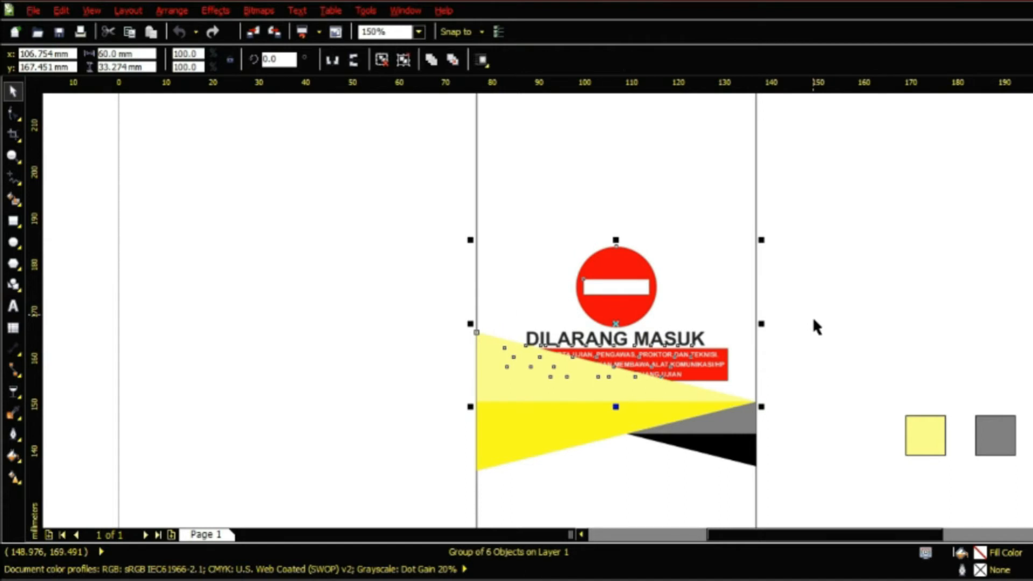
Ungroup the no-entry block, place its symbol, title and red text box in front of the light-yellow triangle, and regroup it.
click(848, 340)
drag(831, 211, 500, 404)
click(724, 354)
key(ctrl+u)
click(814, 234)
drag(816, 209, 493, 425)
key(ctrl+g)
click(890, 273)
scroll(556, 382, down, 2)
scroll(555, 387, up, 2)
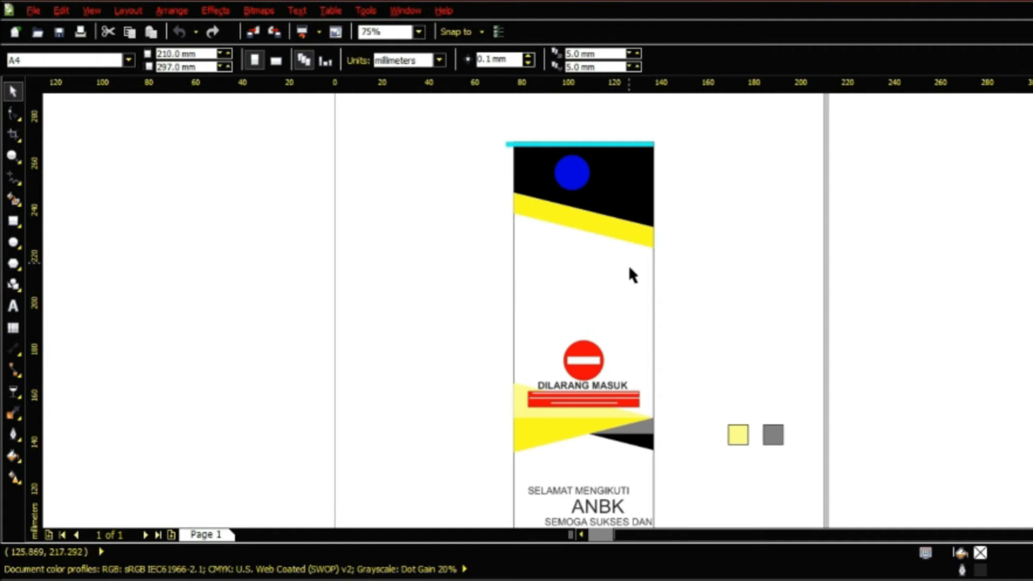
Make the three greeting texts bold: SELAMAT MENGIKUTI, ANBK and SEMOGA SUKSES DAN MENCAPAI HASIL YANG MAKSIMAL.
drag(672, 375, 575, 420)
scroll(603, 340, up, 4)
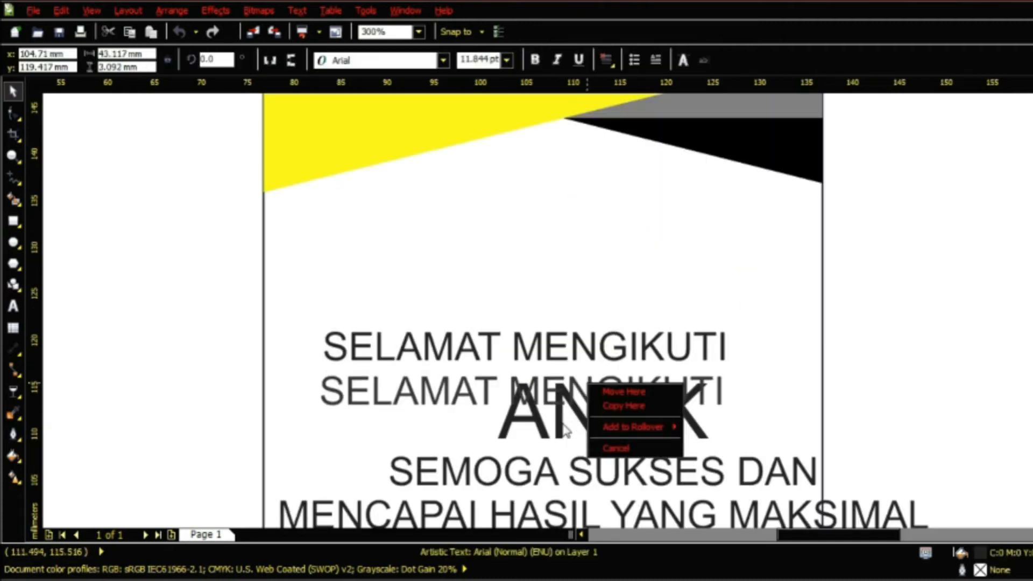
right_click(562, 428)
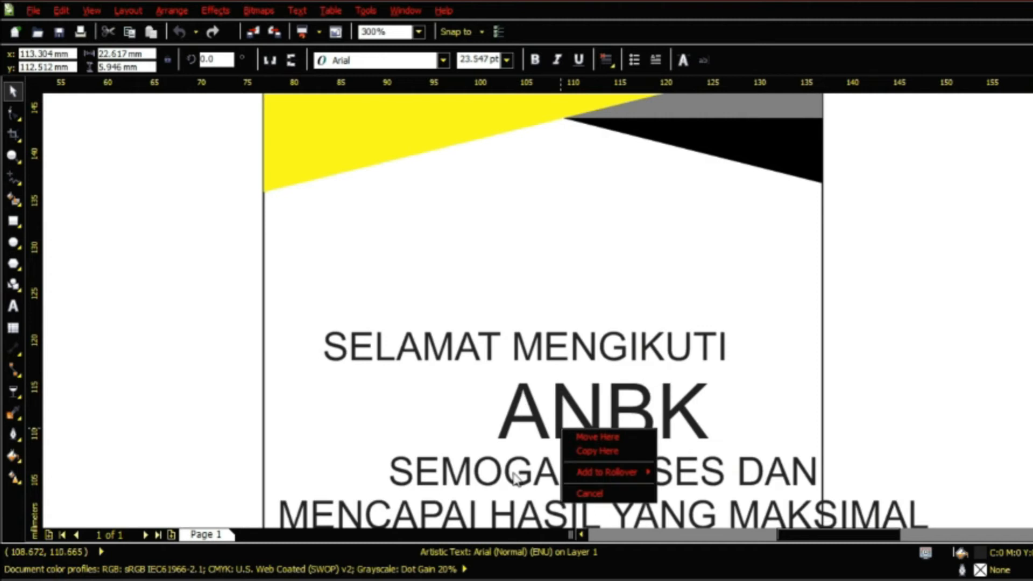
click(492, 302)
scroll(168, 270, down, 1)
drag(192, 288, 584, 429)
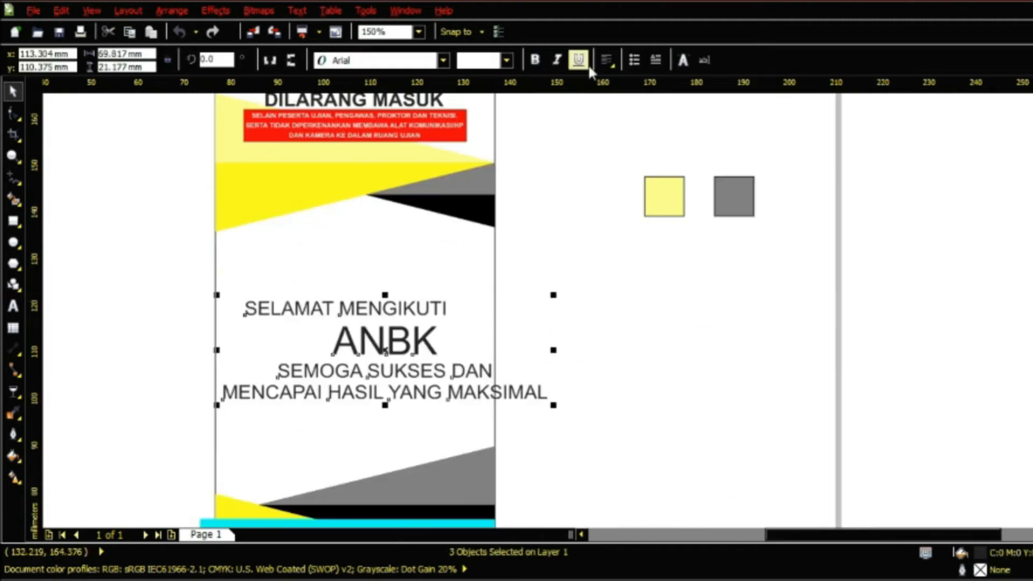
click(535, 60)
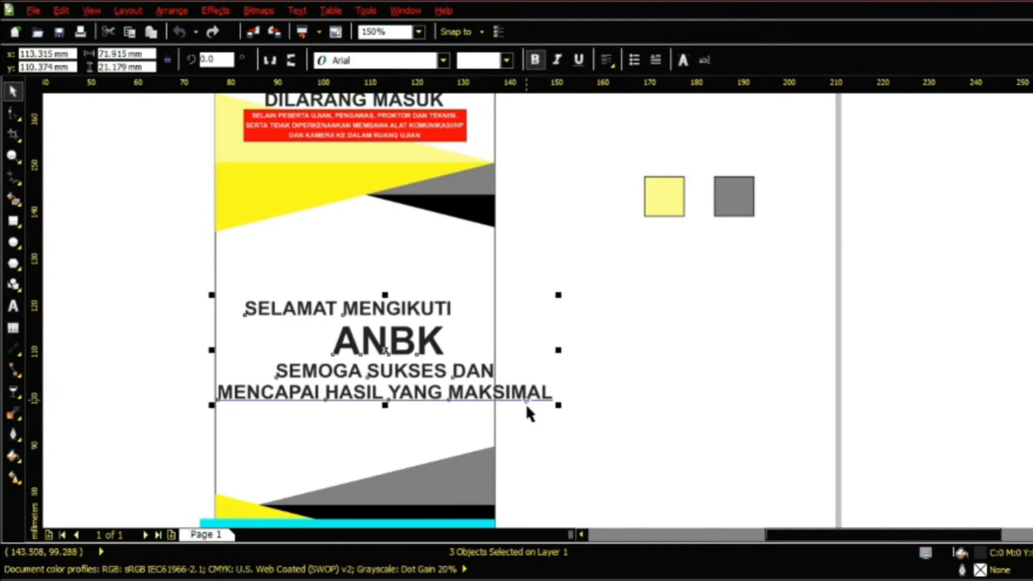
Scale the three greeting texts down to about 60 mm wide, centre them on one another and move them just above the lower grey triangle.
drag(525, 404, 486, 391)
drag(320, 348, 373, 423)
drag(437, 426, 449, 398)
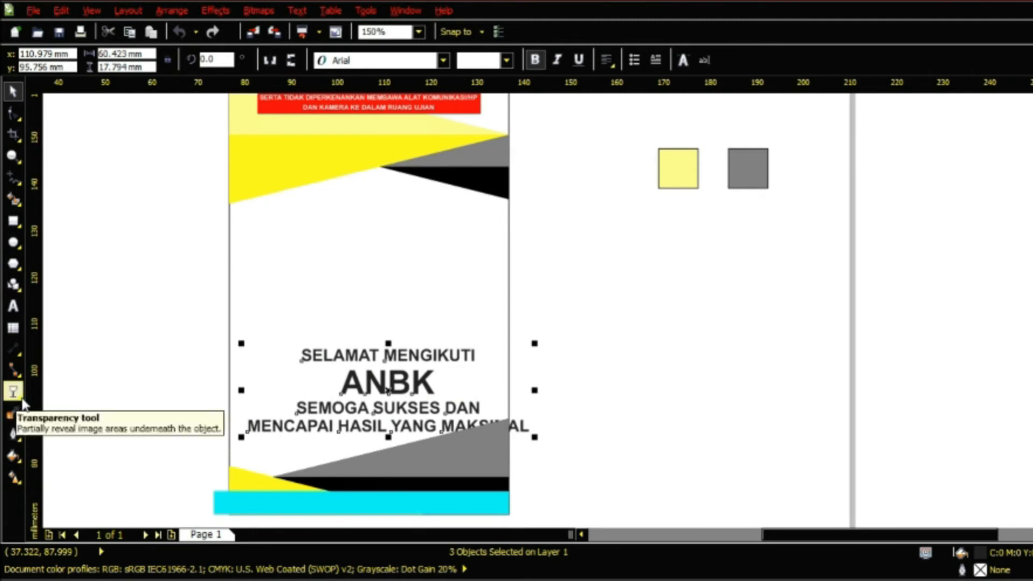
click(16, 433)
click(99, 461)
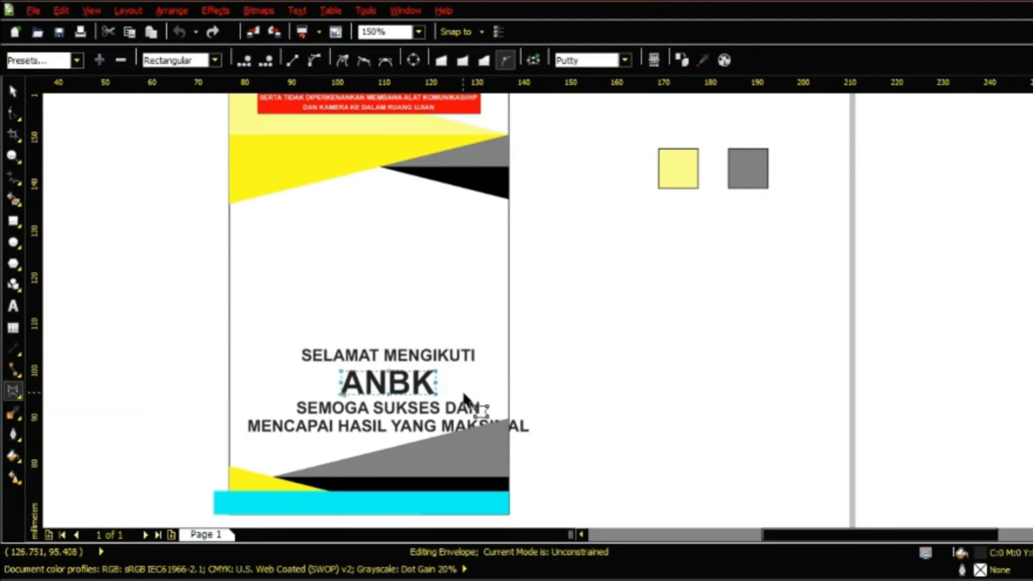
scroll(474, 338, up, 2)
scroll(475, 312, down, 4)
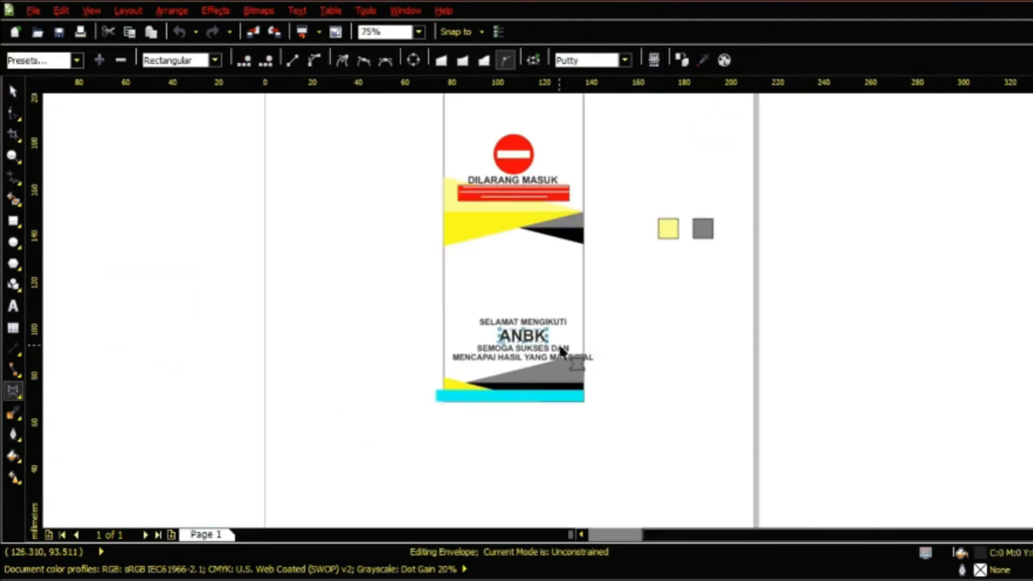
Copy the slanted yellow strip to the lower part of the sign, mirror it horizontally and fit it between the side edges.
click(13, 91)
drag(462, 149, 472, 282)
scroll(464, 295, up, 1)
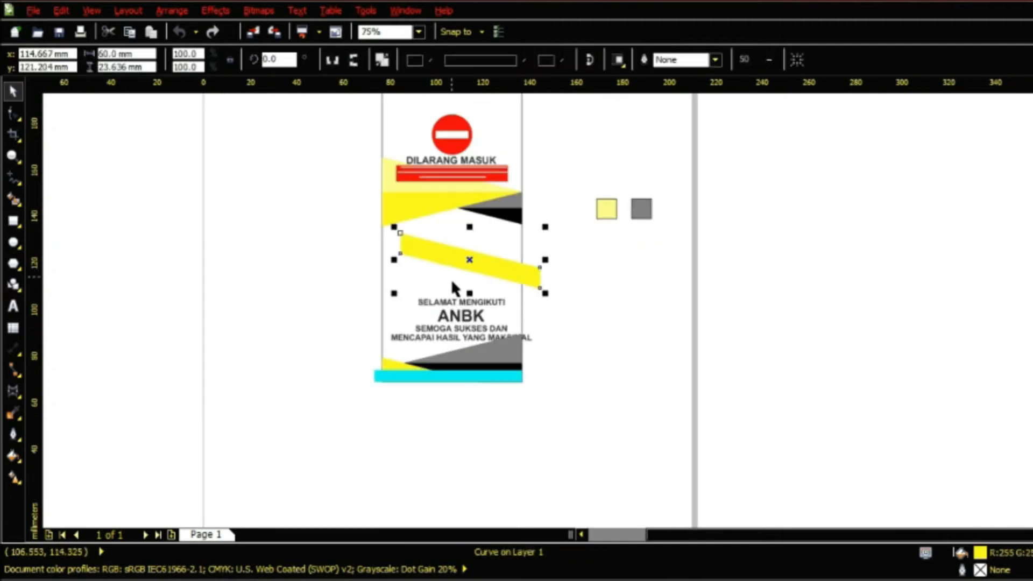
click(13, 113)
scroll(543, 300, up, 1)
click(12, 90)
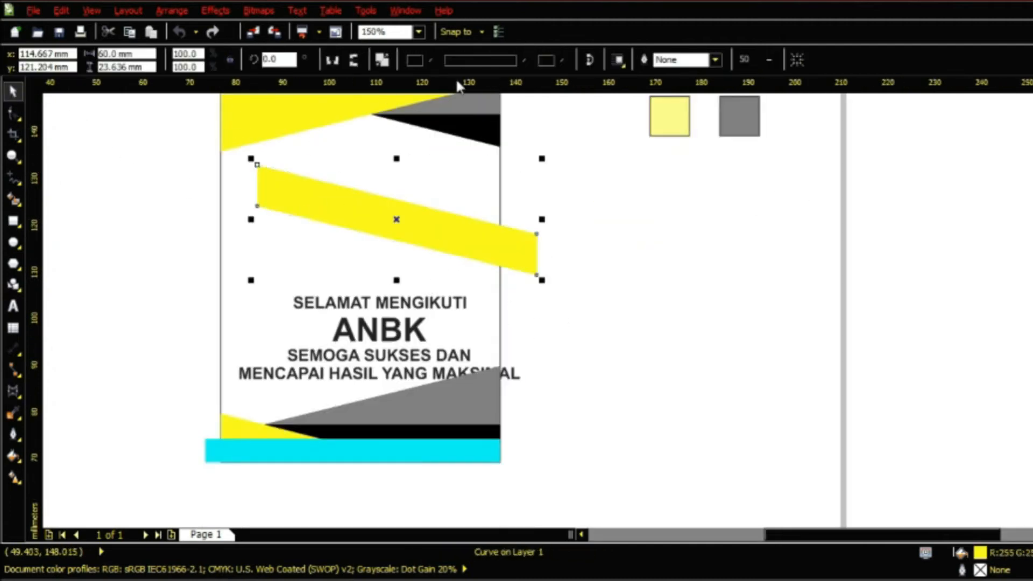
click(322, 60)
drag(468, 219, 431, 309)
Apply an envelope to the SEMOGA SUKSES text and drag its corner nodes onto the corners of the slanted yellow strip.
click(326, 376)
click(326, 376)
scroll(326, 379, up, 1)
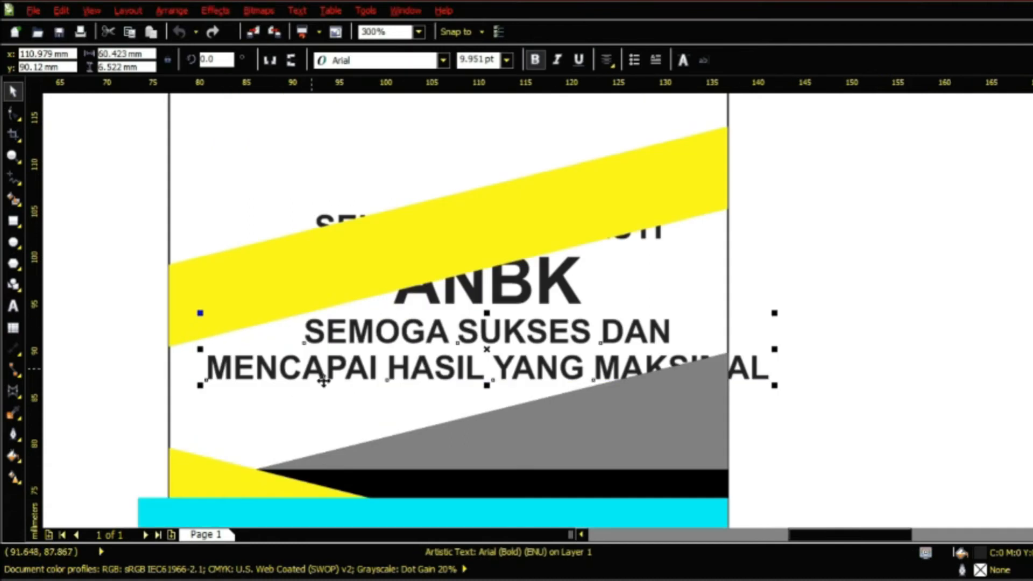
click(13, 391)
drag(203, 351, 171, 272)
drag(769, 319, 737, 206)
Convert the curved sides of the SEMOGA SUKSES text's envelope to straight lines.
right_click(472, 243)
click(514, 296)
right_click(474, 315)
right_click(470, 321)
click(542, 108)
right_click(739, 186)
click(777, 240)
right_click(182, 293)
click(228, 350)
right_click(192, 316)
click(260, 109)
right_click(737, 188)
click(776, 243)
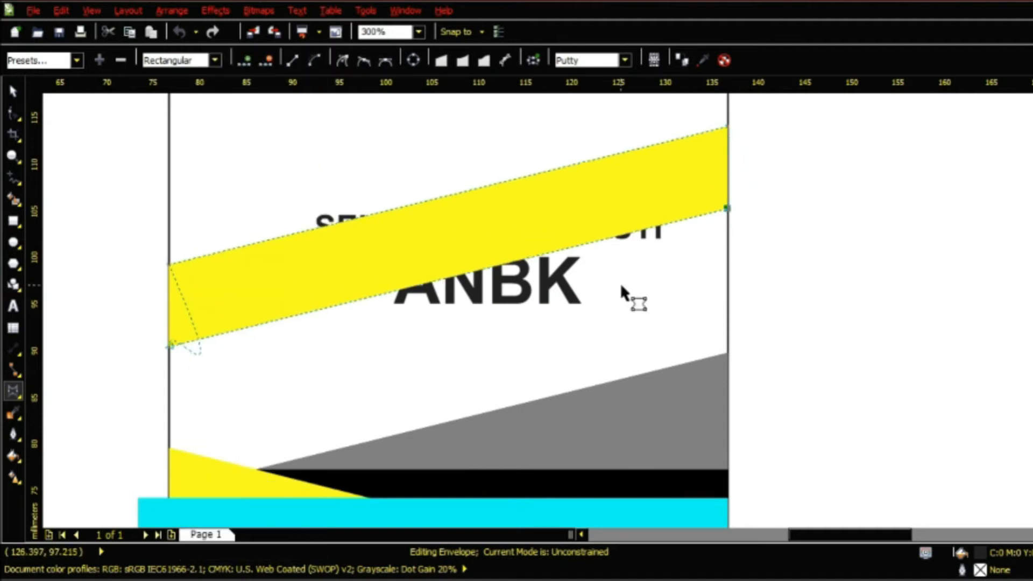
click(304, 293)
Move the yellow strip aside to reach the slanted SEMOGA SUKSES text, and arrange the strip behind the text.
click(14, 91)
click(796, 207)
drag(506, 241, 900, 275)
click(343, 306)
drag(345, 305, 376, 399)
drag(938, 289, 569, 355)
Raise the slanted strip's upper edge by about 3 mm and colour the strip black with its text in yellow.
click(14, 113)
drag(773, 201, 215, 347)
drag(755, 226, 756, 196)
click(1032, 190)
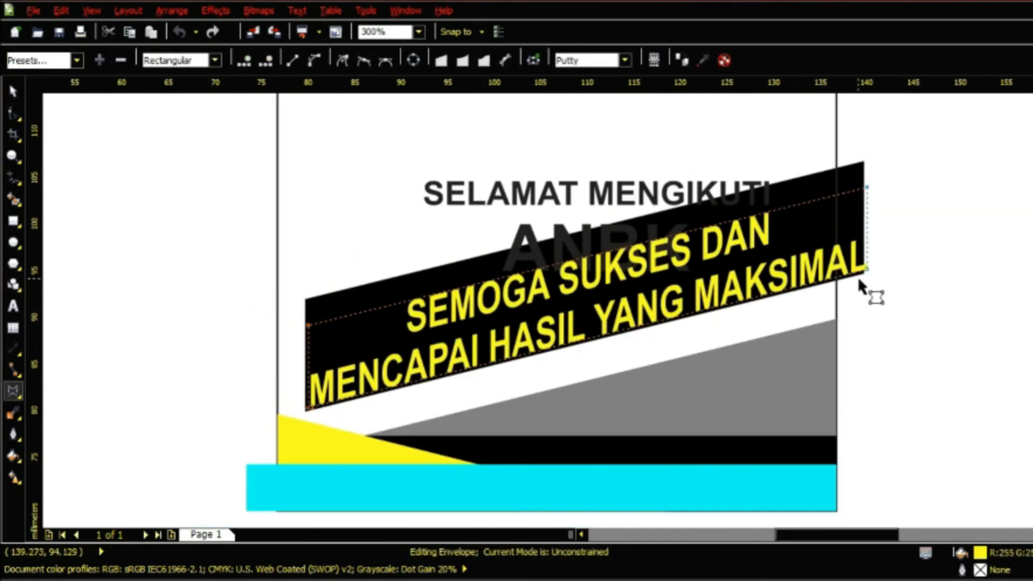
Shrink the slanted yellow text to fit inside the black strip and shorten the lower cyan strip to the sign's side edge.
click(13, 93)
click(516, 301)
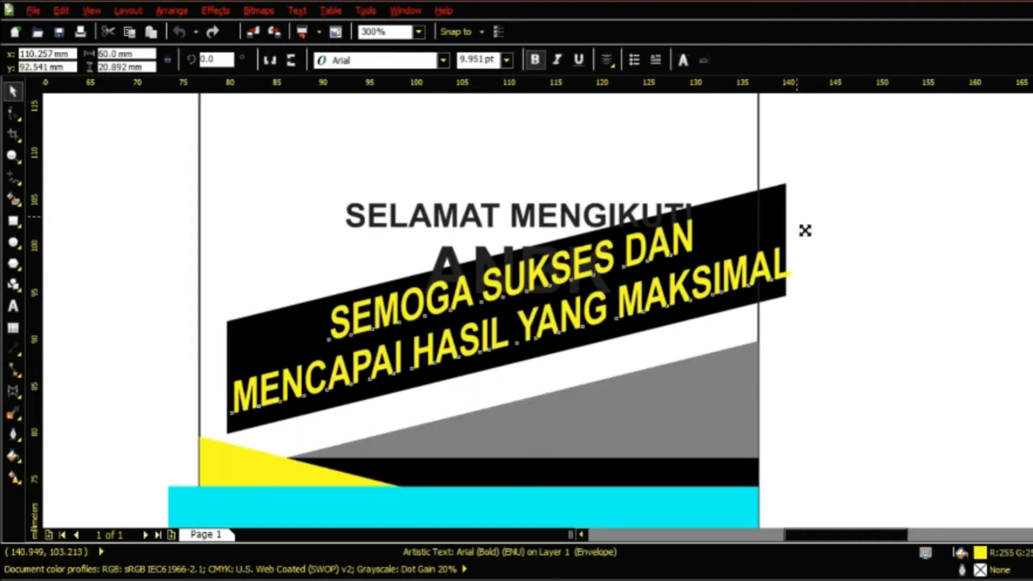
drag(805, 231, 772, 222)
click(223, 264)
scroll(351, 270, down, 1)
click(280, 397)
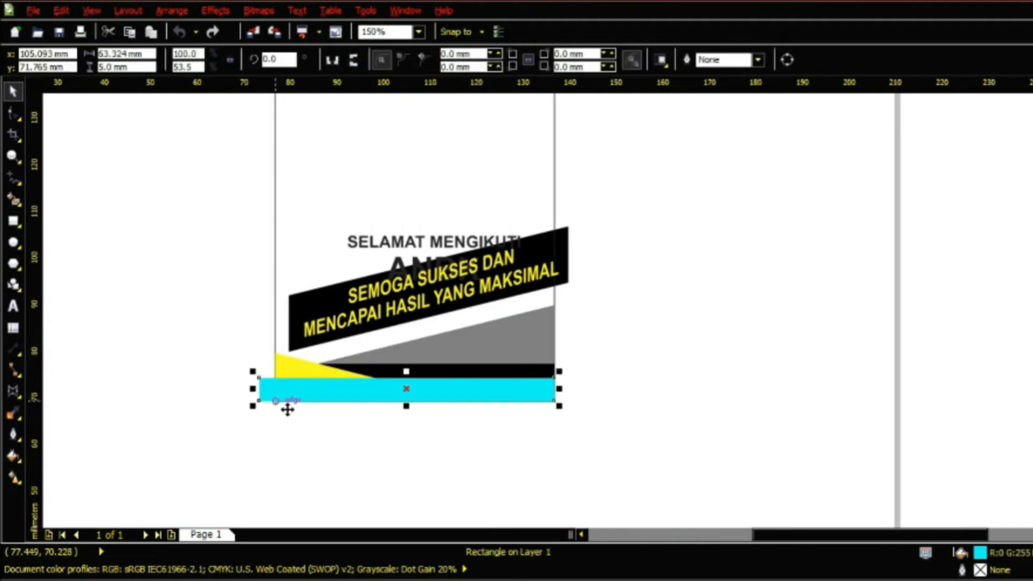
Align the yellow text with the black strip and nudge them slightly towards the sign's centre.
click(323, 326)
shift+click(328, 339)
key(l)
click(416, 326)
scroll(292, 296, up, 1)
click(299, 299)
key(Escape)
drag(844, 214, 832, 218)
Try moving ANBK about 14 mm to the left and adding a copy of the black strip scaled to about 32 mm wide.
click(682, 342)
scroll(681, 344, down, 1)
drag(608, 302, 545, 292)
scroll(563, 296, up, 1)
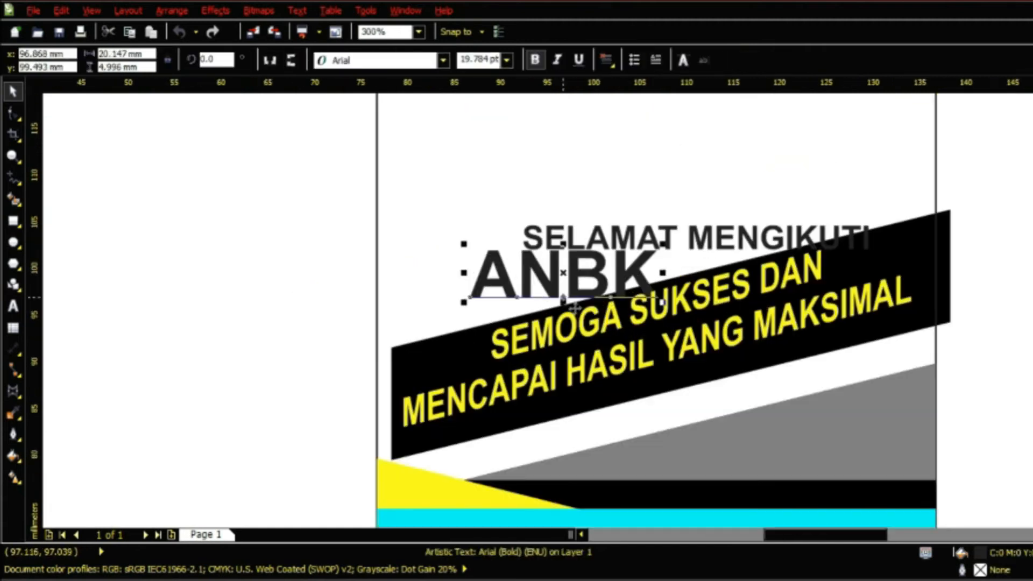
click(429, 328)
click(847, 346)
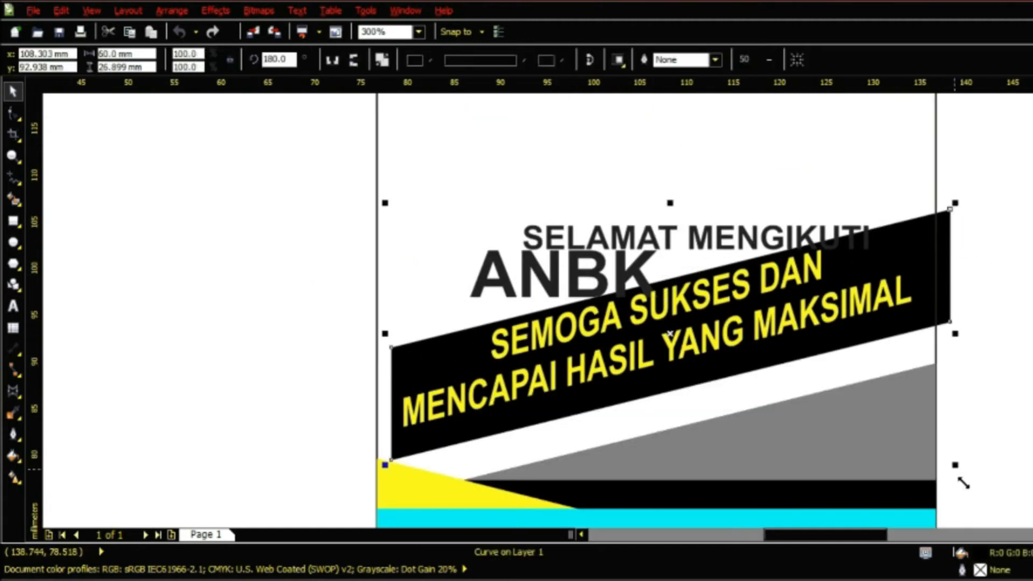
drag(956, 467, 695, 350)
right_click(694, 350)
key(Escape)
click(645, 292)
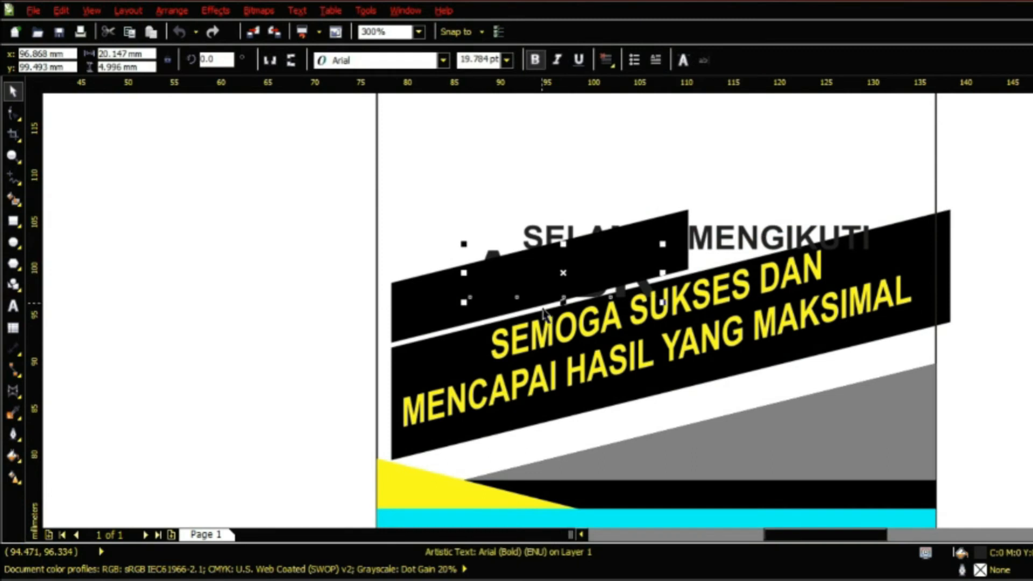
Undo the scaled strip copy and return ANBK to its centred position below SELAMAT MENGIKUTI.
key(ctrl+t)
key(ctrl+z)
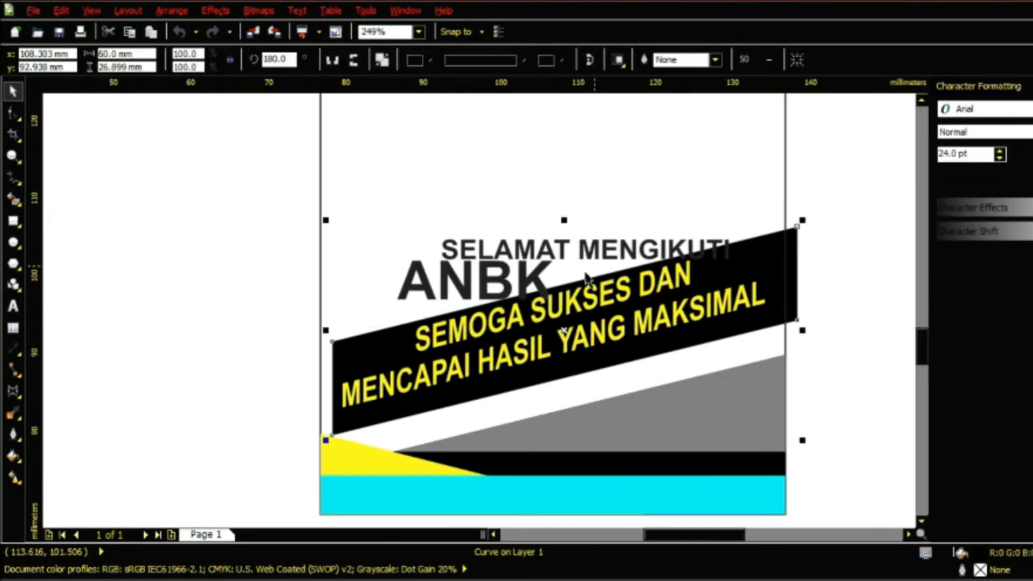
drag(464, 280, 574, 296)
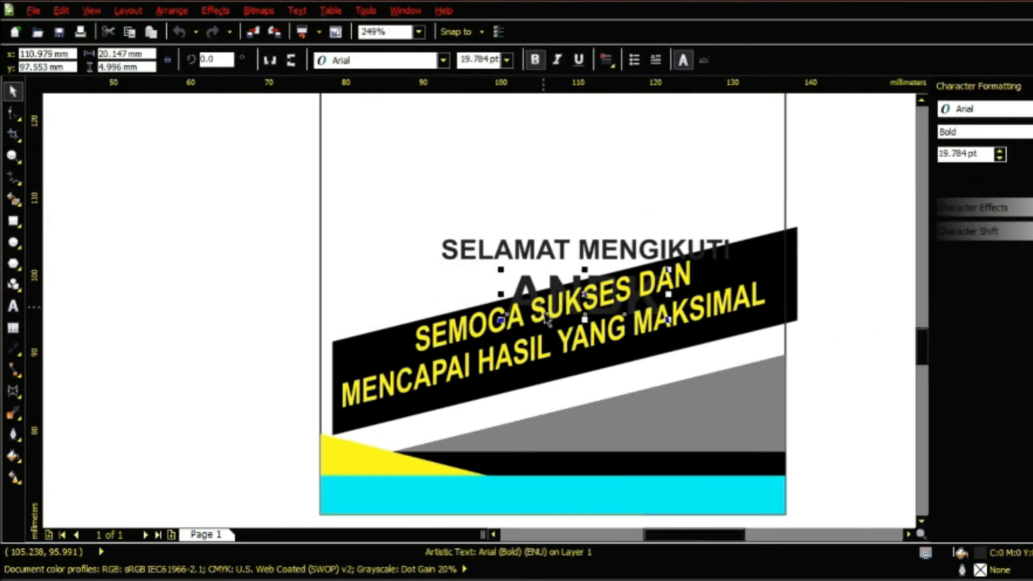
Apply an envelope to ANBK and drag its four corner nodes onto the corners of the black strip.
click(14, 391)
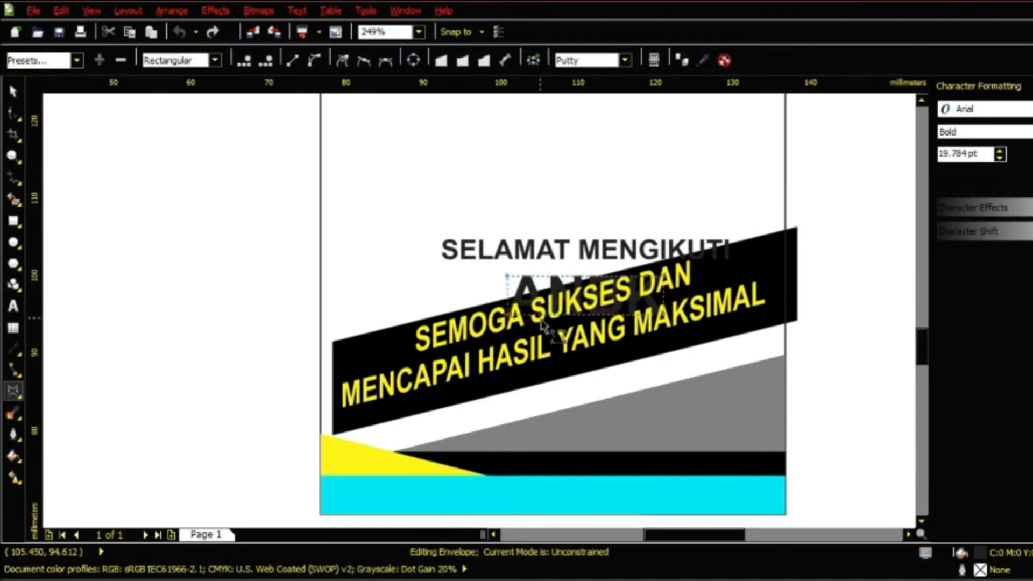
drag(507, 315, 332, 434)
drag(663, 315, 797, 321)
drag(663, 276, 798, 227)
drag(507, 276, 332, 341)
Convert all sides of ANBK's envelope to straight lines.
right_click(502, 299)
click(538, 353)
right_click(559, 378)
click(587, 163)
right_click(798, 268)
click(832, 321)
right_click(332, 389)
click(368, 168)
Scale the slanted ANBK down to about 29 mm wide and place it directly above the black strip.
click(13, 92)
drag(580, 340, 580, 236)
drag(802, 117, 649, 233)
drag(446, 283, 532, 262)
click(791, 241)
Apply an envelope to SELAMAT MENGIKUTI and drag its four corner nodes onto the corners of the black strip.
click(680, 252)
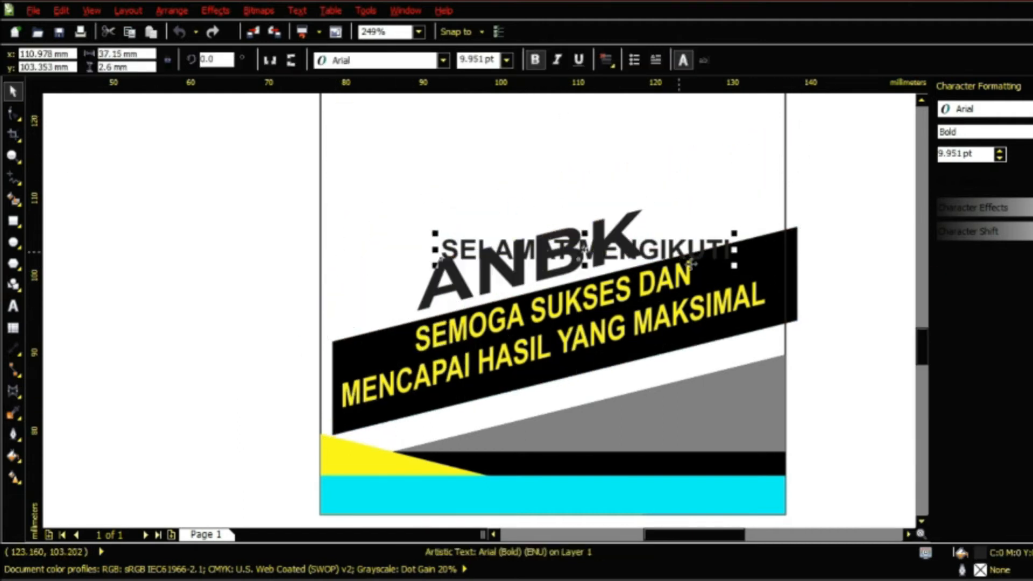
click(13, 392)
drag(441, 261, 333, 434)
drag(729, 261, 800, 321)
drag(729, 240, 798, 227)
drag(443, 238, 333, 341)
Convert the sides of SELAMAT MENGIKUTI's envelope to straight lines and correct its corner node on the black strip.
right_click(548, 357)
click(593, 142)
right_click(563, 283)
click(608, 337)
right_click(334, 369)
click(382, 159)
drag(332, 333, 332, 341)
right_click(458, 311)
click(339, 290)
right_click(508, 390)
click(491, 247)
Scale the slanted SELAMAT MENGIKUTI down to about 31 mm wide and place it above ANBK.
click(14, 92)
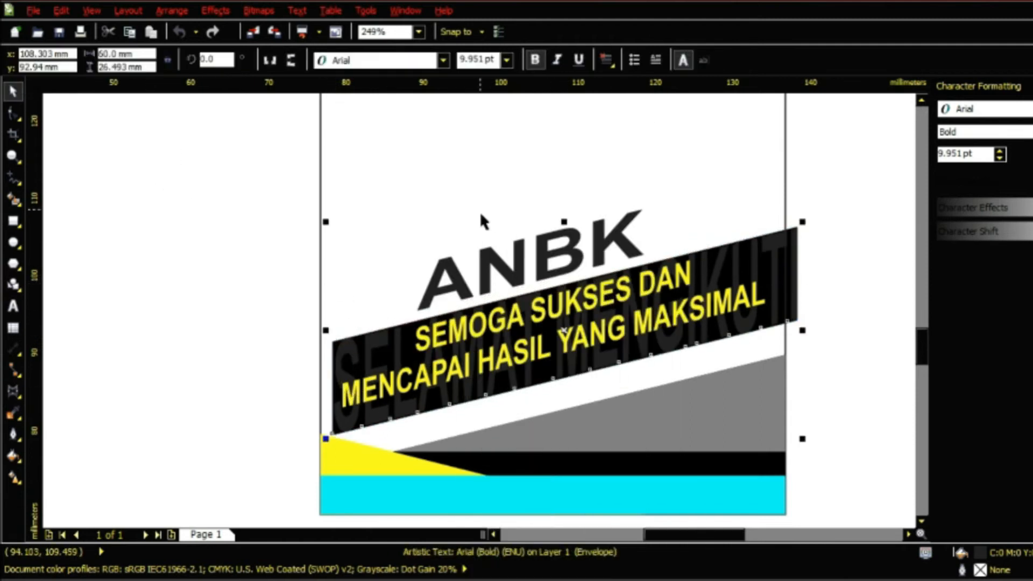
drag(815, 454, 581, 350)
drag(579, 239, 667, 156)
click(666, 159)
click(491, 225)
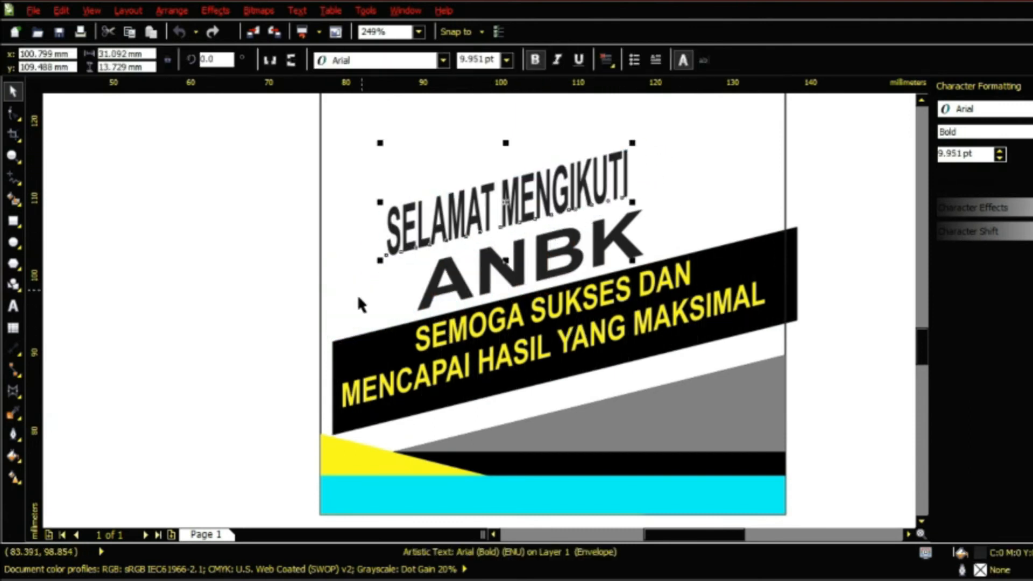
Copy the black strip above the original, over ANBK, and reduce its thickness to about 9 mm.
click(13, 391)
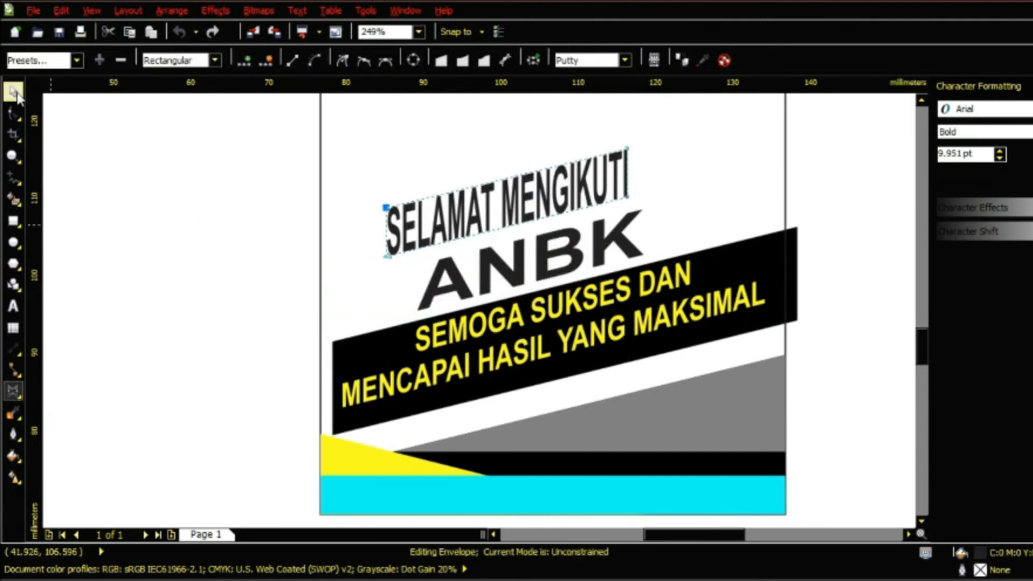
click(14, 92)
drag(468, 391, 536, 273)
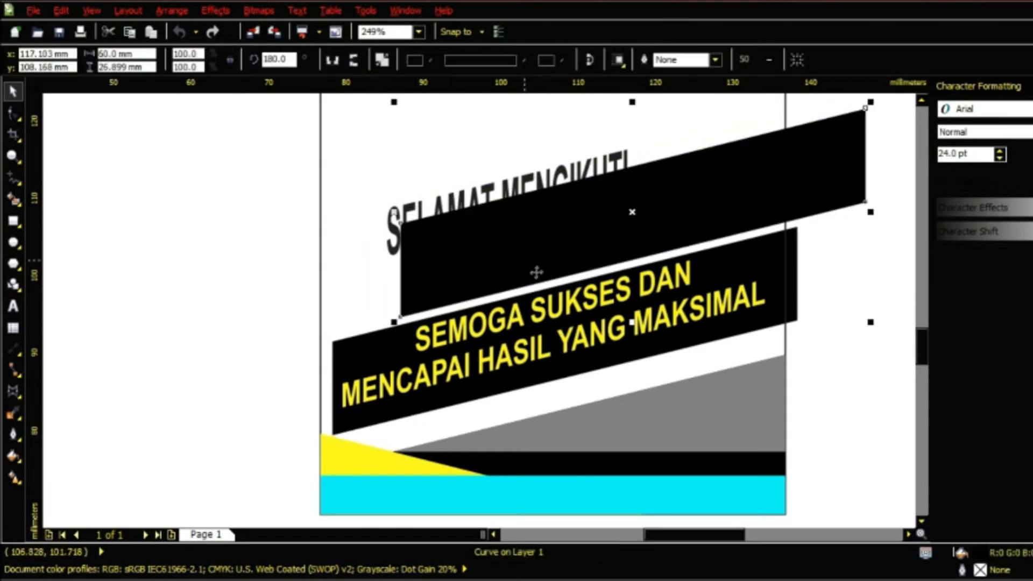
key(F10)
scroll(635, 299, down, 1)
scroll(743, 194, up, 1)
drag(293, 334, 297, 359)
click(13, 92)
Copy the thinner strip up and to the left, behind the SELAMAT MENGIKUTI line.
drag(527, 337, 330, 322)
right_click(330, 322)
click(708, 234)
click(410, 319)
click(398, 311)
Colour the strip behind SELAMAT MENGIKUTI grey and the strip behind ANBK yellow.
scroll(568, 278, down, 2)
click(694, 221)
scroll(683, 253, up, 1)
drag(980, 554, 304, 334)
click(332, 183)
drag(982, 553, 520, 325)
Bring SELAMAT MENGIKUTI and ANBK to the front and colour them white and black respectively.
drag(242, 271, 495, 414)
key(shift+Page_Up)
click(512, 407)
scroll(410, 322, up, 1)
click(411, 314)
click(1031, 247)
click(753, 259)
click(442, 356)
click(1031, 322)
click(847, 346)
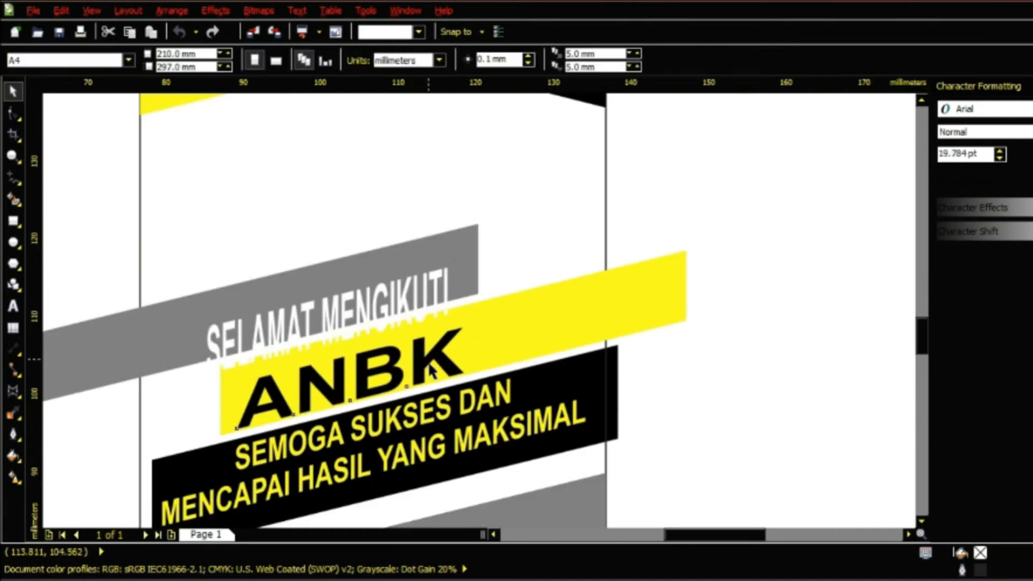
Shift ANBK slightly up on the yellow strip and place SELAMAT MENGIKUTI inside the grey strip.
drag(359, 380, 362, 369)
click(355, 215)
drag(335, 316, 353, 293)
key(Up)
key(Up)
key(Up)
click(526, 236)
scroll(527, 235, down, 1)
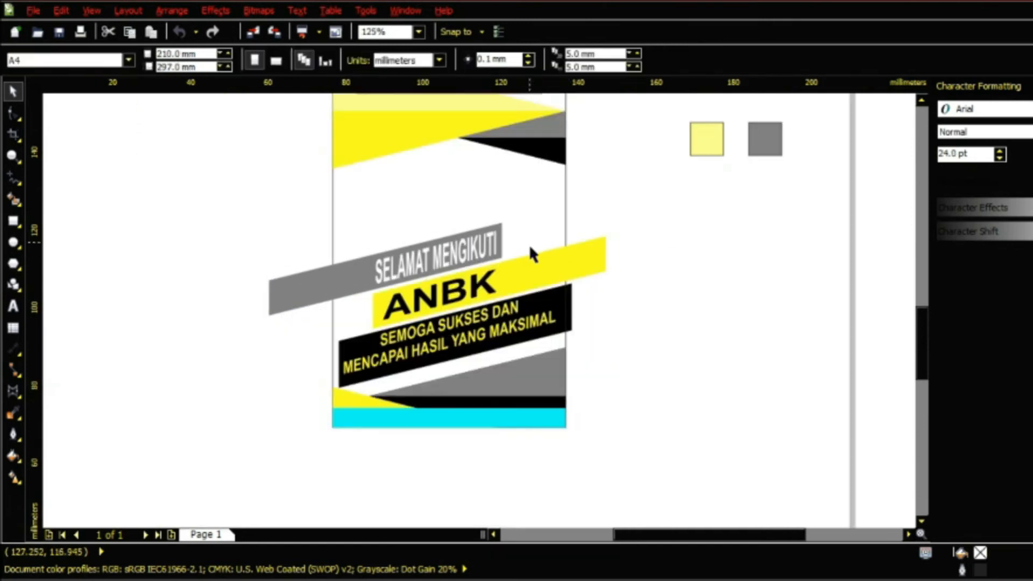
Trim the yellow strip flush with the sign's right edge, using a temporary rectangle drawn outside that edge.
click(11, 224)
drag(651, 197, 565, 348)
click(12, 94)
shift+click(551, 275)
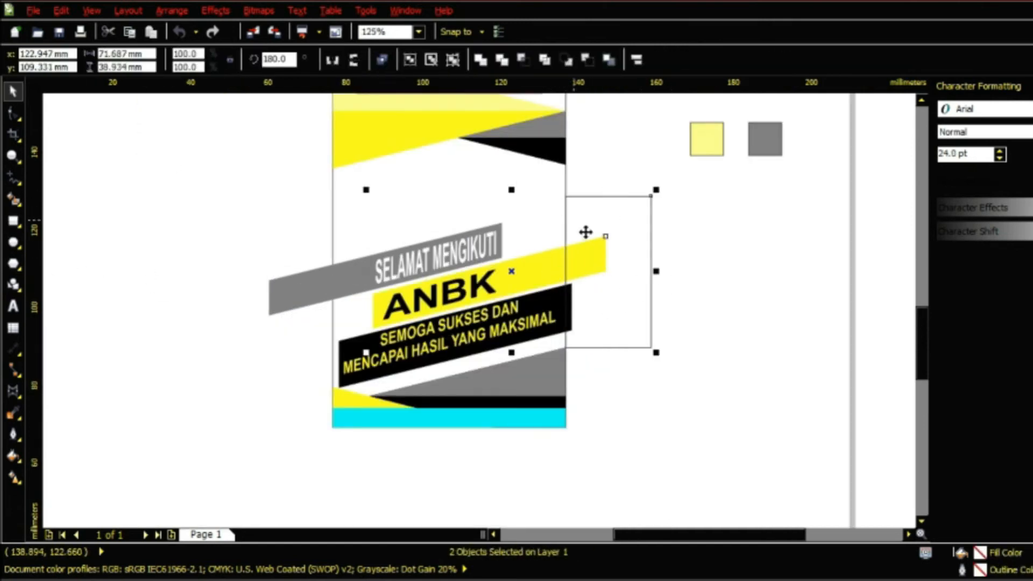
click(567, 61)
click(629, 265)
Trim the black strip at the sign's right edge with another temporary rectangle and delete that rectangle.
click(13, 221)
drag(695, 217, 565, 356)
click(13, 92)
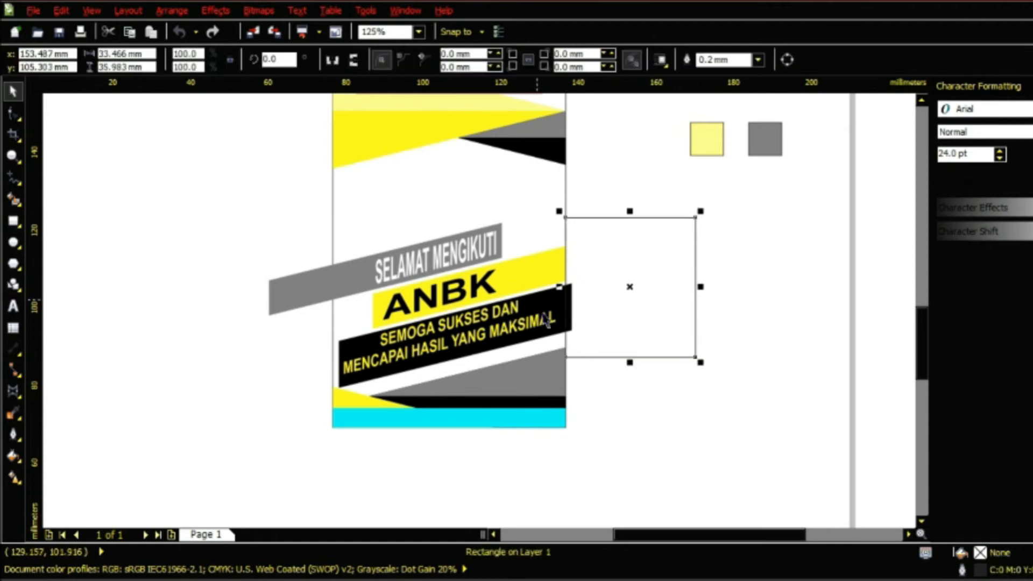
shift+click(347, 348)
click(567, 61)
click(673, 268)
key(Delete)
Trim the grey strip flush with the sign's left edge, using a rectangle drawn outside that edge.
click(14, 221)
mouse_move(253, 179)
mouse_down()
mouse_move(339, 364)
mouse_move(333, 356)
mouse_up()
click(13, 92)
shift+click(361, 275)
click(589, 61)
click(677, 221)
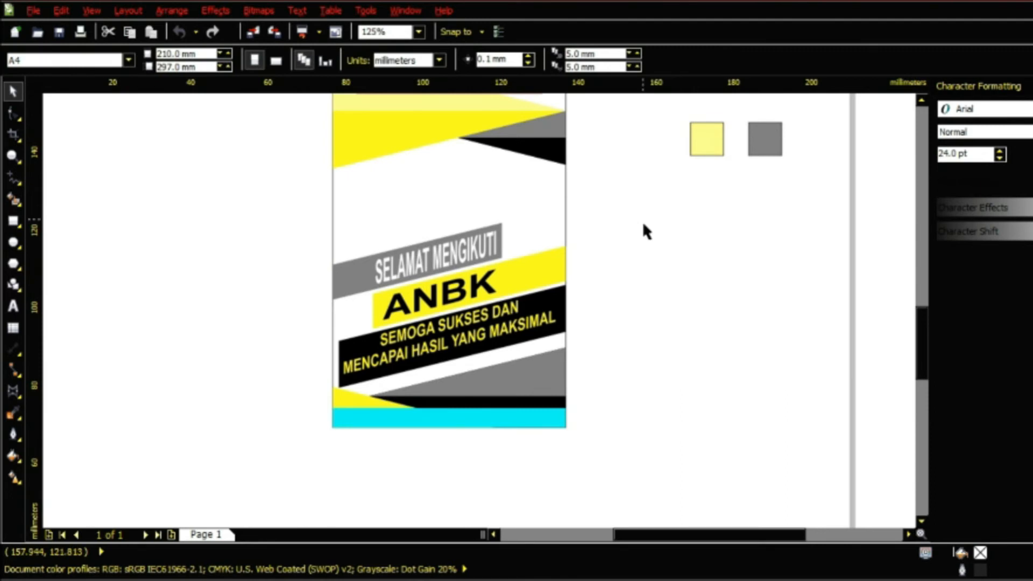
Group the greeting texts with their strips and move the group up about 12 mm.
drag(634, 198, 296, 398)
key(ctrl+g)
drag(470, 351, 470, 304)
click(687, 293)
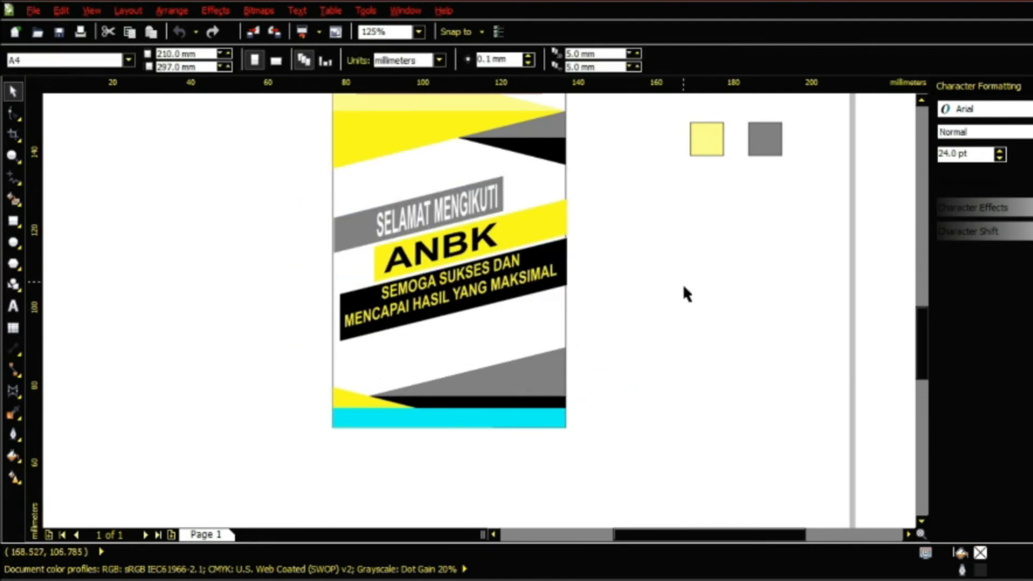
Centre the greeting group horizontally on the DILARANG MASUK block.
drag(602, 334, 602, 335)
click(521, 291)
scroll(475, 325, down, 1)
shift+click(467, 272)
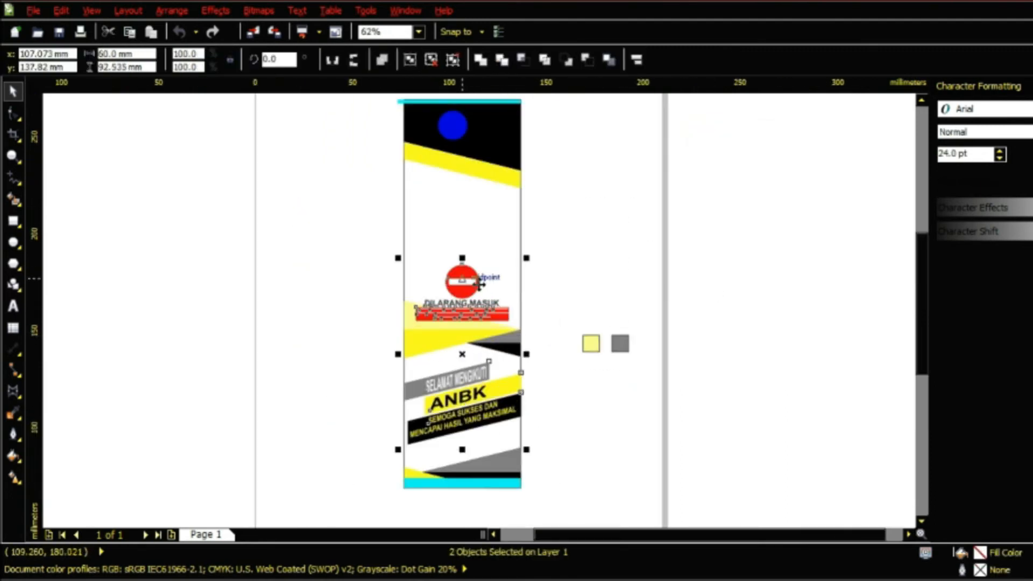
key(Escape)
scroll(435, 417, up, 1)
scroll(504, 367, down, 1)
scroll(504, 367, up, 1)
Nudge the greeting group slightly down between the upper and lower geometric shapes.
click(524, 377)
key(Down)
key(Down)
key(Down)
key(Down)
key(Down)
key(Down)
key(Down)
key(Down)
key(Down)
key(Down)
key(Down)
key(Down)
key(Down)
key(Down)
key(Down)
key(Down)
key(Down)
key(Down)
key(Down)
key(Down)
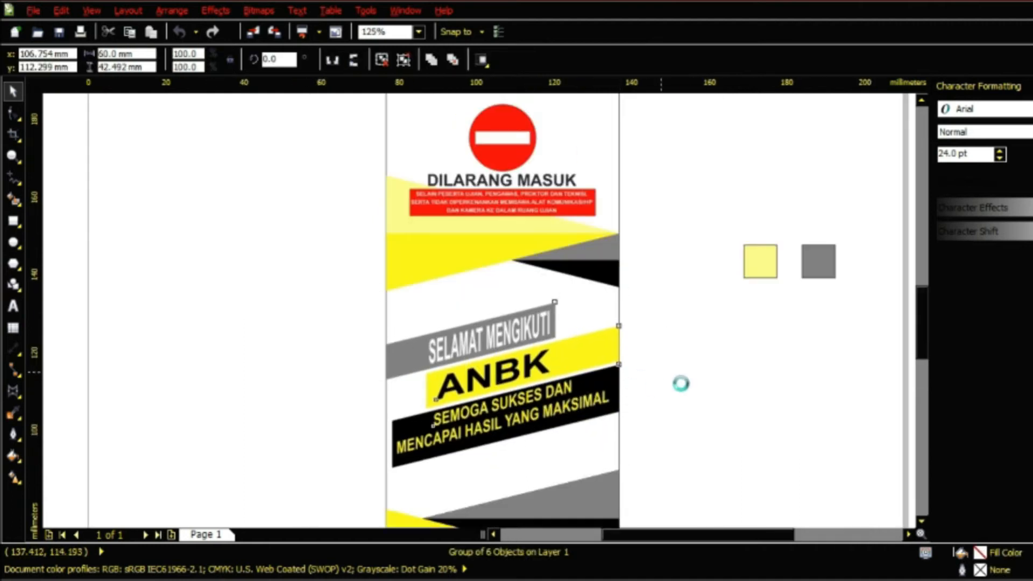
click(688, 360)
Recolour the bottom and top cyan bars light grey and line the top bar up with the sign's edges.
scroll(689, 355, down, 2)
scroll(690, 360, up, 1)
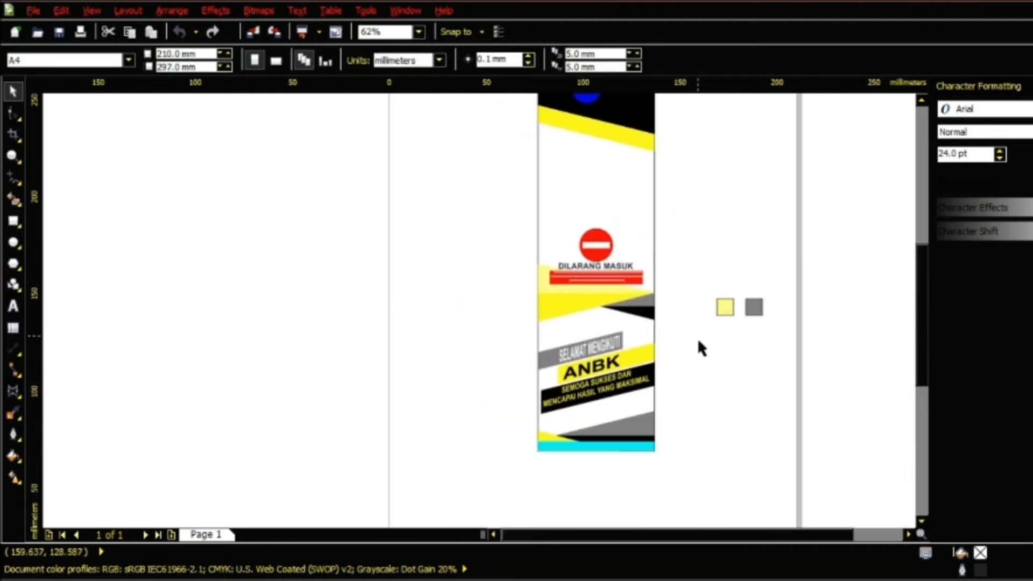
click(560, 447)
scroll(560, 428, up, 1)
scroll(560, 416, up, 1)
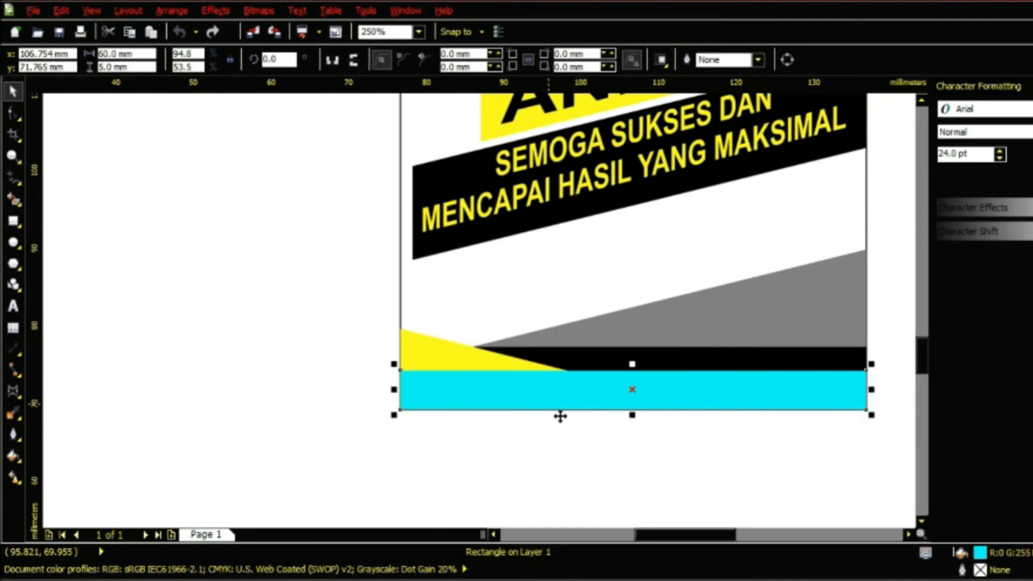
click(1031, 388)
scroll(472, 388, down, 2)
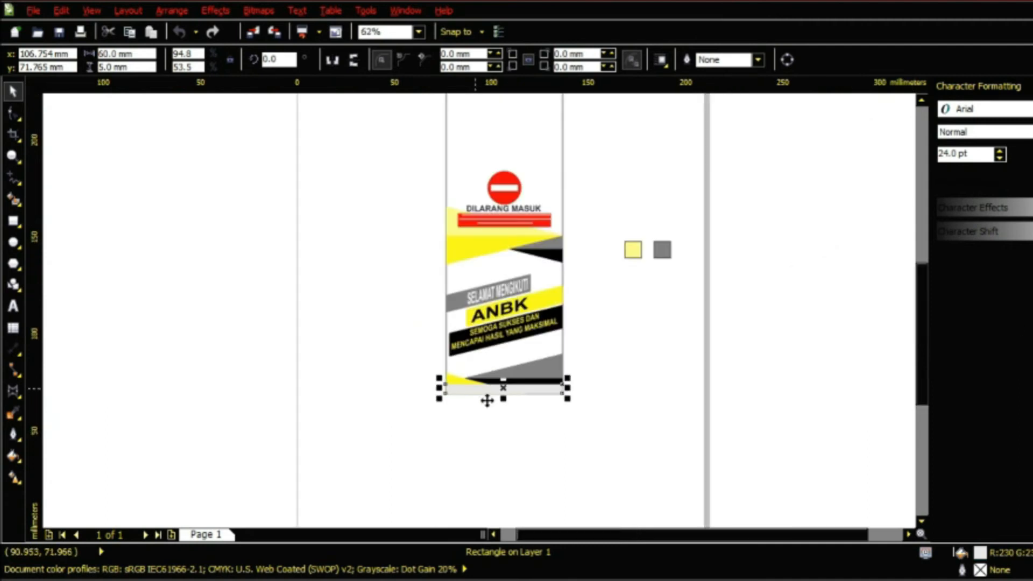
scroll(597, 378, down, 3)
scroll(587, 358, up, 2)
scroll(570, 262, up, 4)
click(539, 314)
click(1031, 344)
drag(221, 302, 276, 309)
scroll(308, 237, down, 4)
scroll(310, 243, up, 2)
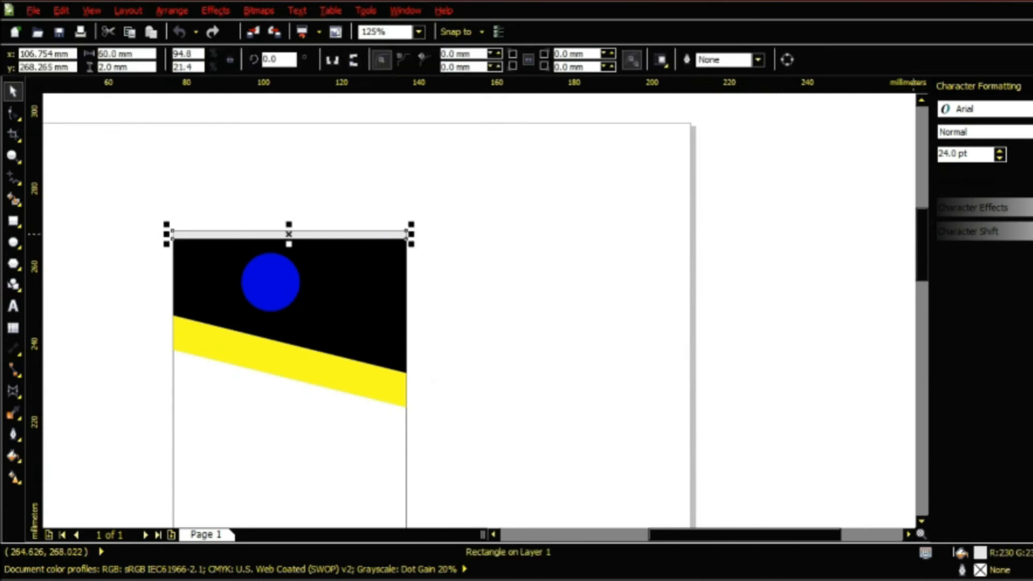
Give the sign's top and bottom bars a light outline with no fill.
right_click(1031, 235)
click(526, 219)
scroll(526, 218, down, 3)
scroll(508, 338, up, 3)
click(438, 168)
click(724, 246)
scroll(594, 283, down, 3)
scroll(577, 217, up, 2)
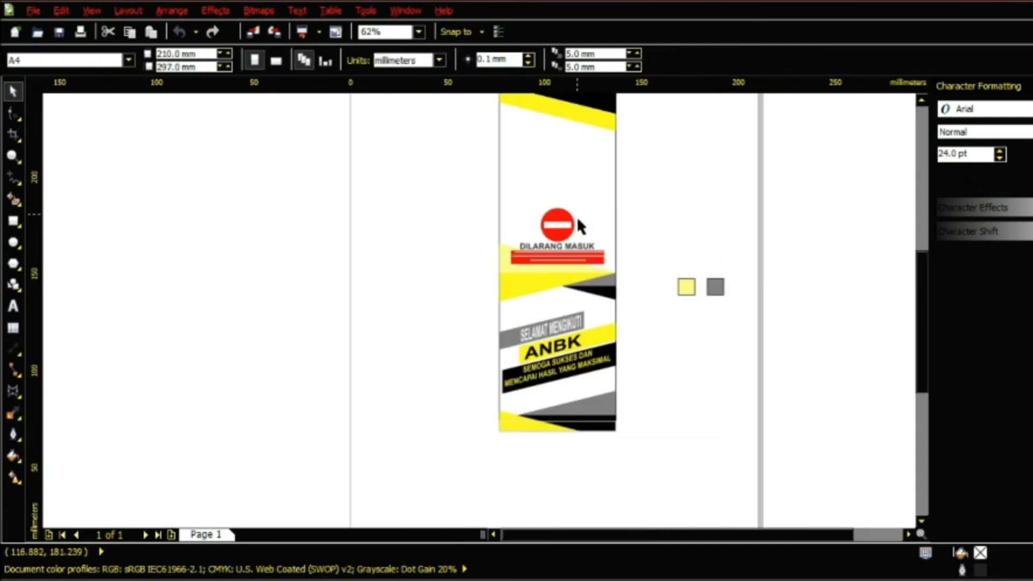
scroll(615, 237, up, 3)
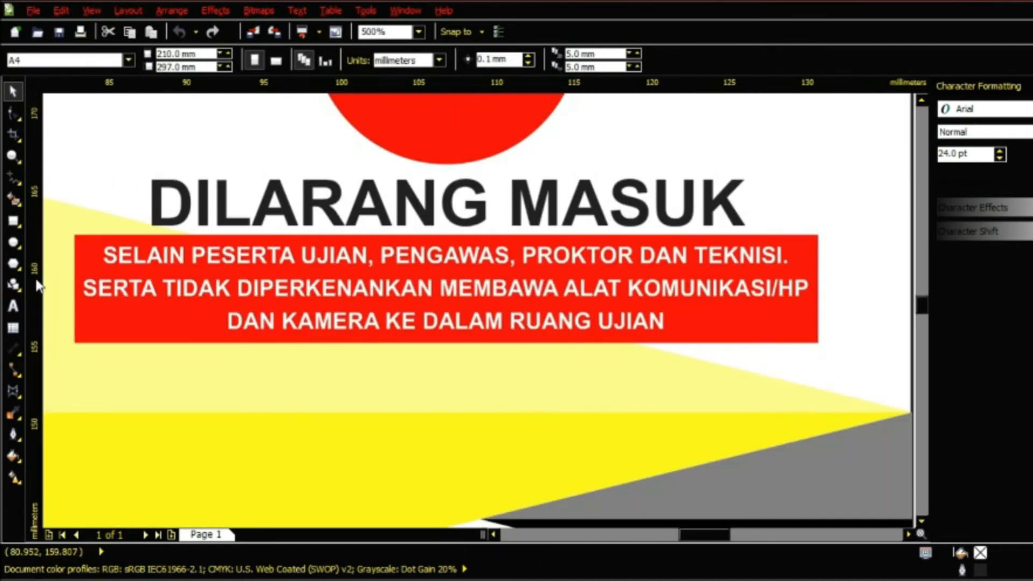
click(13, 305)
drag(74, 235, 319, 349)
drag(456, 354, 455, 352)
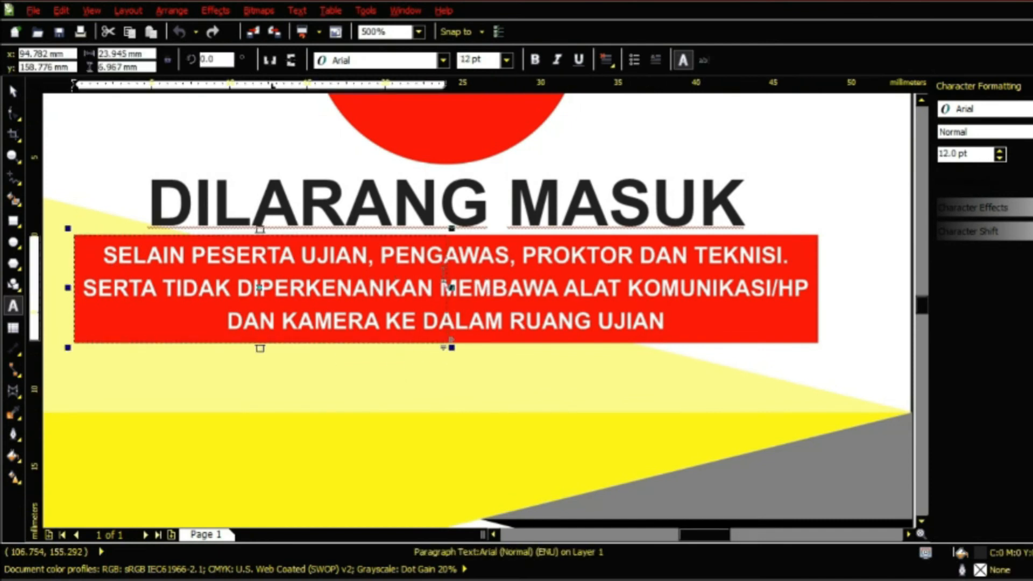
click(492, 259)
key(ctrl+z)
Draw a guide rectangle over the left half of the red box and break the warning text before PENGAWAS.
click(12, 221)
drag(73, 238, 451, 351)
click(13, 306)
click(383, 250)
key(Return)
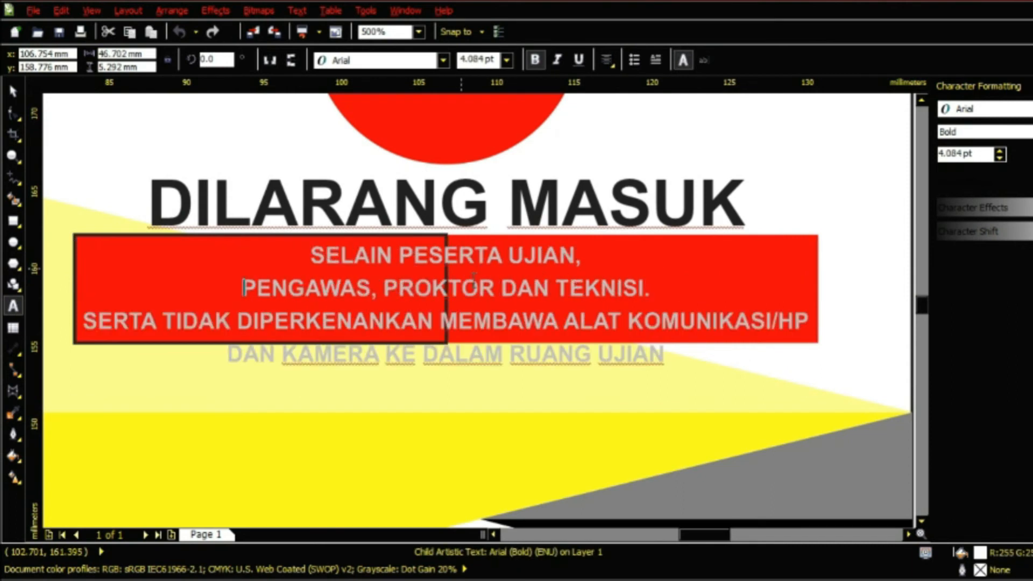
Left-align the warning text and break its third line before MEMBAWA.
click(606, 60)
click(631, 111)
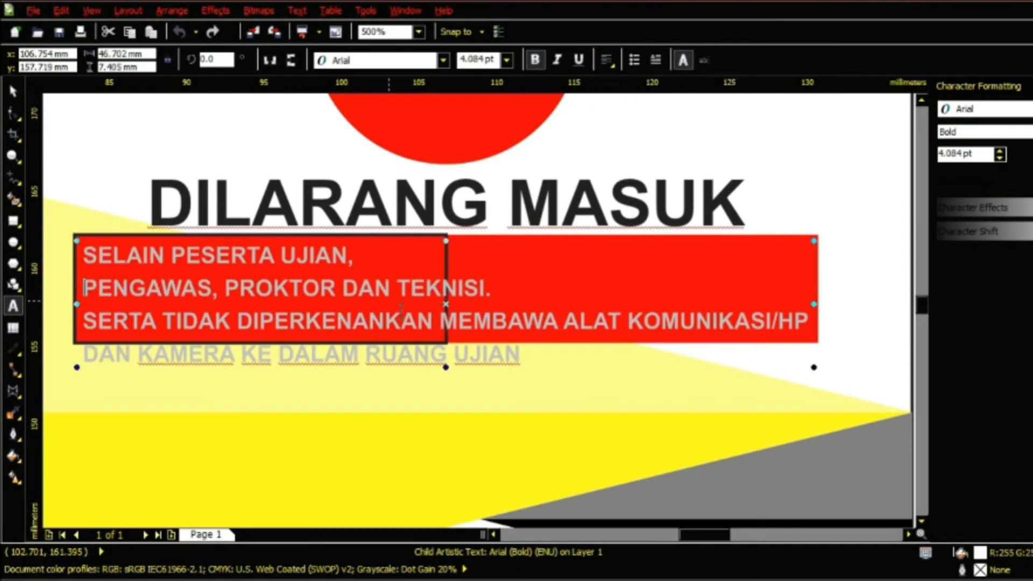
key(Return)
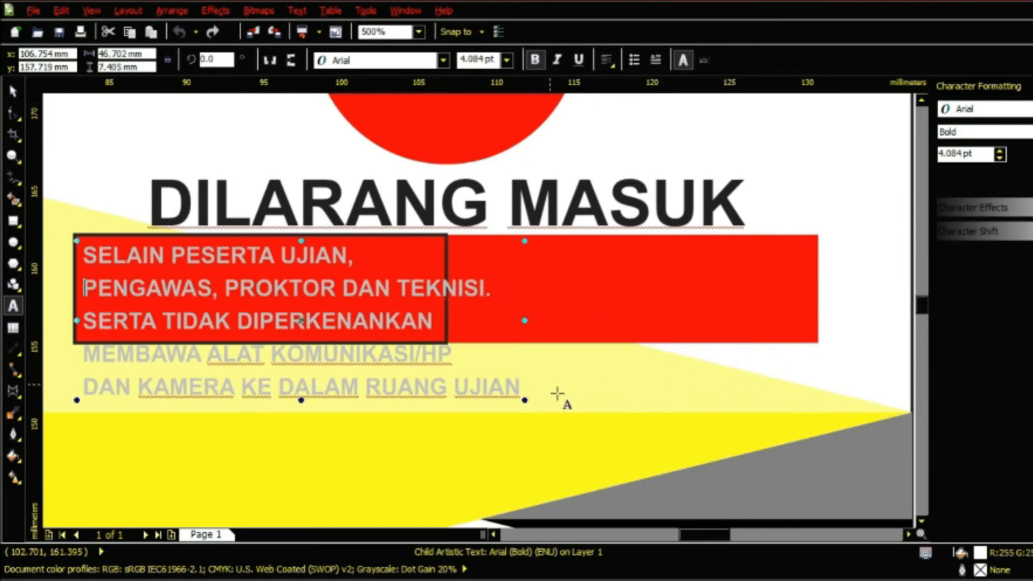
scroll(507, 285, down, 1)
scroll(499, 299, up, 1)
click(13, 91)
scroll(453, 234, down, 1)
scroll(509, 255, up, 1)
Ungroup the DILARANG MASUK block and remove the guide rectangle over the red box.
click(511, 262)
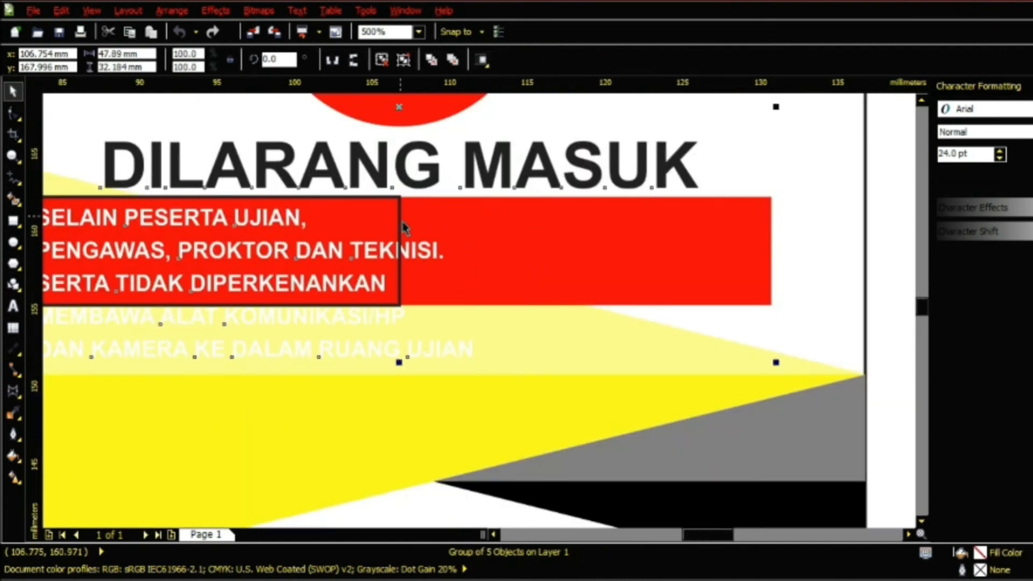
scroll(511, 262, down, 2)
scroll(563, 272, up, 1)
key(ctrl+u)
click(564, 249)
Enlarge the five-line warning text to the width of the red box and centre-align it.
drag(454, 264, 675, 430)
click(476, 283)
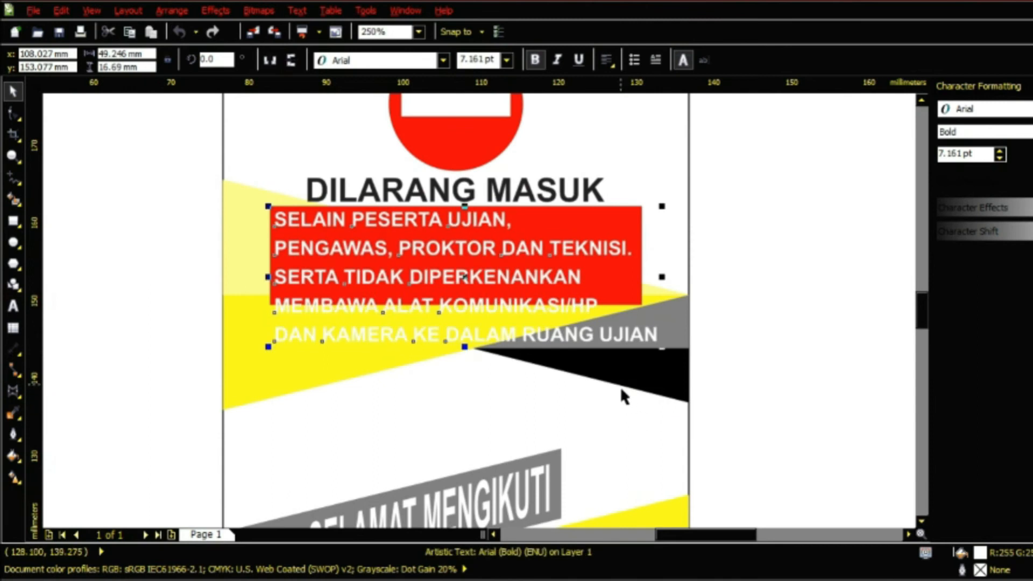
drag(664, 350, 644, 342)
click(608, 60)
click(636, 118)
click(683, 257)
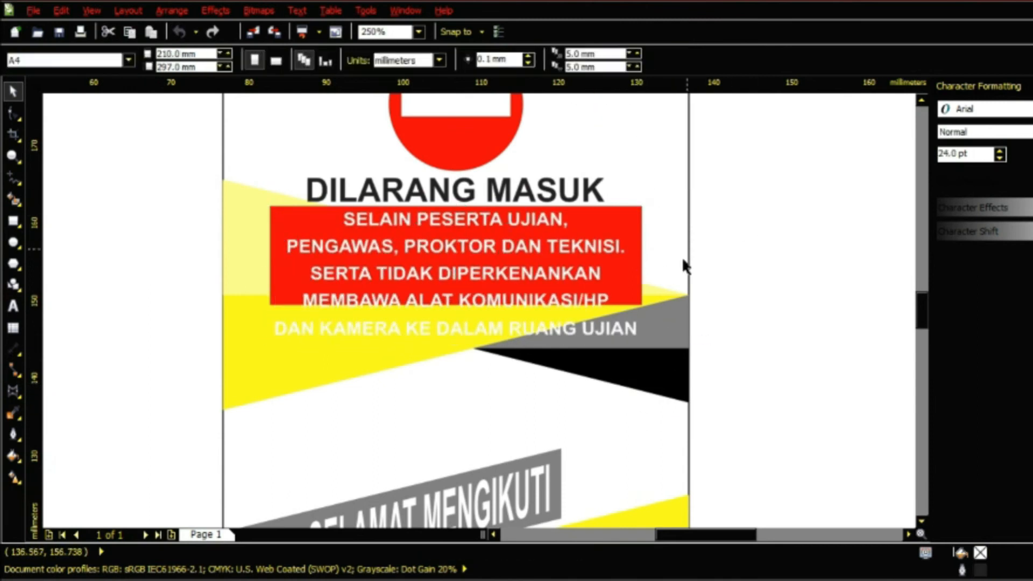
Extend the red box downward so it covers all five lines of the warning text.
click(636, 282)
drag(455, 310, 465, 368)
scroll(531, 366, down, 1)
click(570, 322)
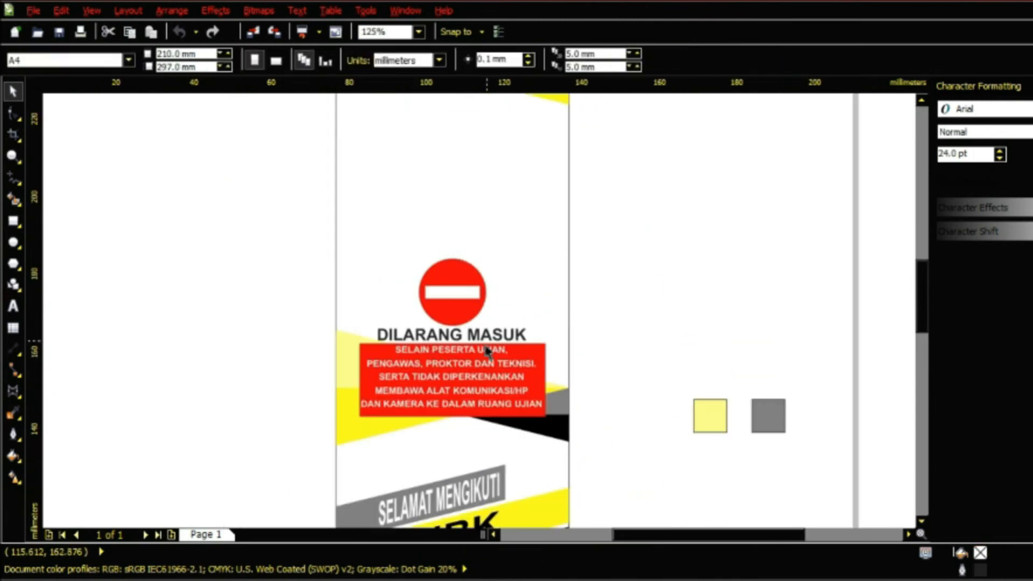
Group the no-entry symbol, DILARANG MASUK heading, red box and warning text.
scroll(487, 350, down, 1)
scroll(410, 266, up, 1)
scroll(400, 299, up, 2)
click(616, 299)
key(Escape)
click(639, 309)
shift+click(602, 296)
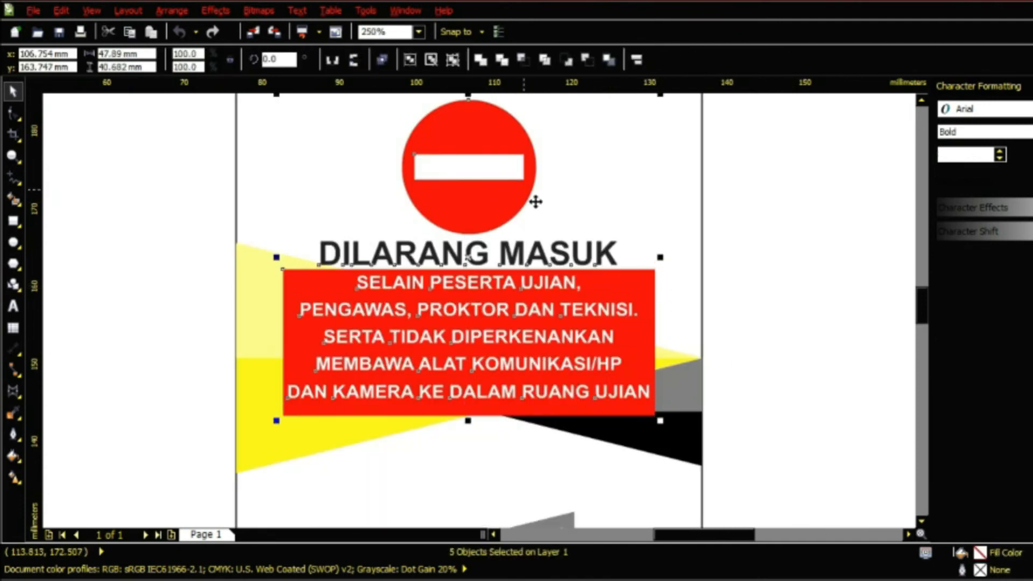
key(ctrl+g)
scroll(535, 201, down, 2)
key(Escape)
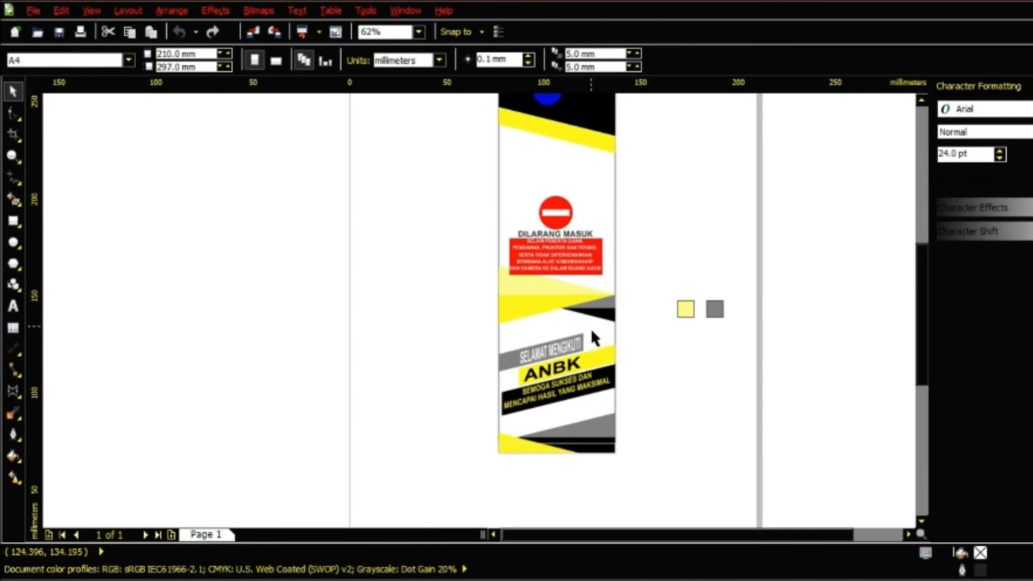
Move the DILARANG MASUK block up about 6 mm, clear of the pale yellow triangle.
scroll(569, 219, up, 1)
click(568, 223)
drag(567, 223, 576, 198)
key(Escape)
scroll(505, 505, down, 1)
scroll(535, 390, up, 1)
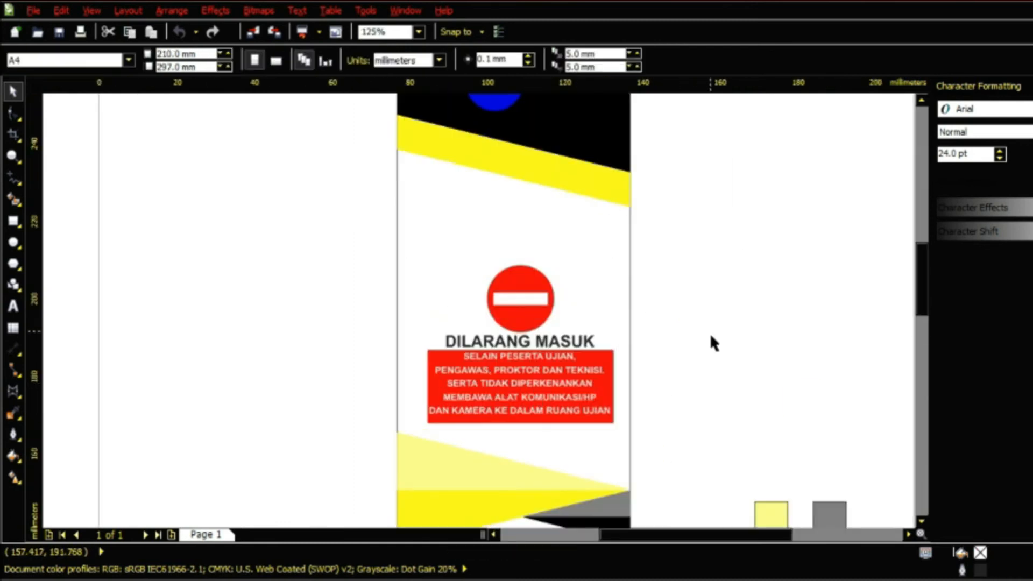
scroll(705, 322, down, 1)
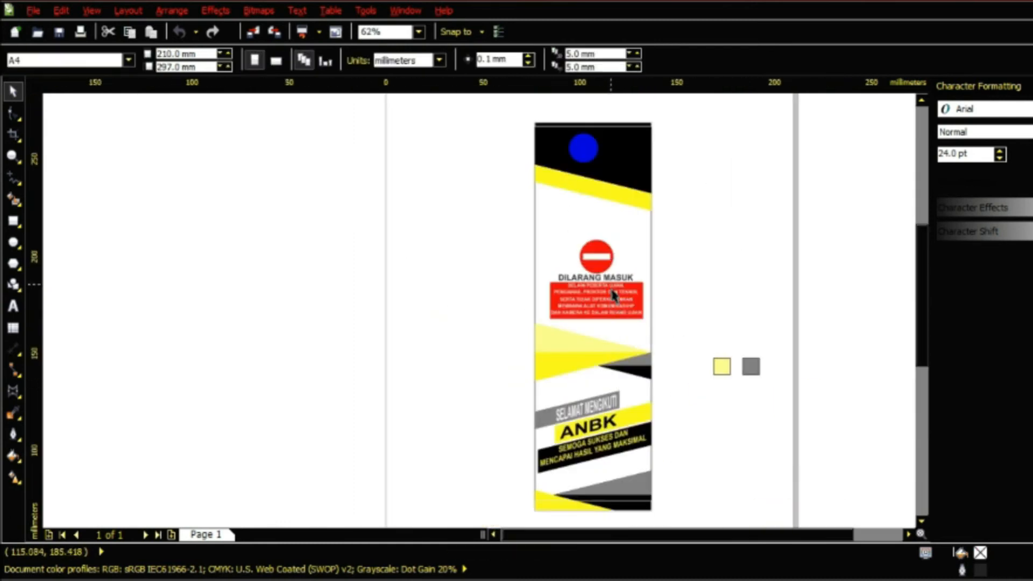
scroll(774, 323, up, 1)
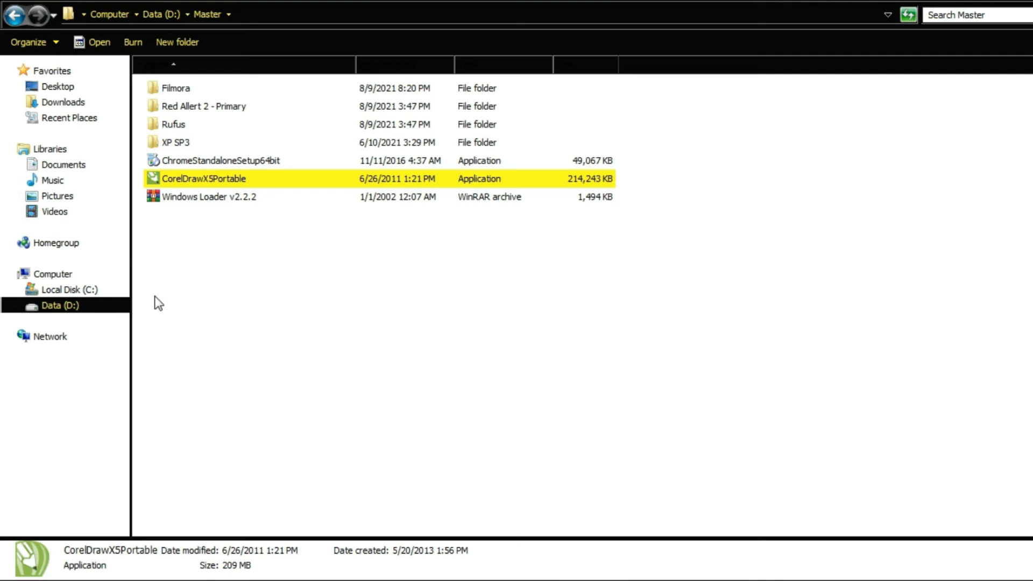
Switch to File Explorer, open the SMP folder on Data (D:) and bring the exam photo and blue laboratory logo into the CorelDRAW page.
click(82, 306)
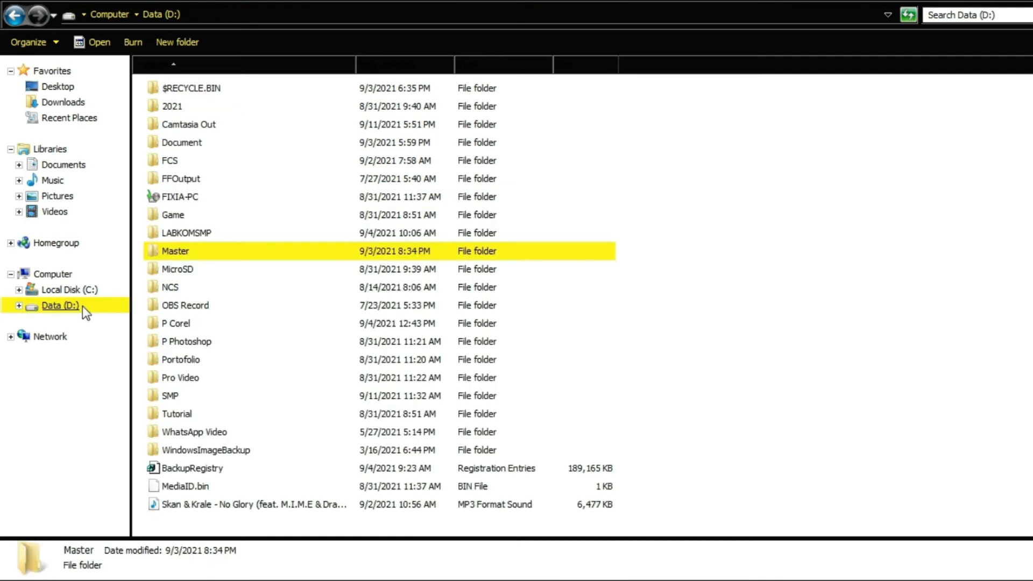
double_click(174, 394)
drag(165, 157, 205, 92)
drag(292, 493, 279, 523)
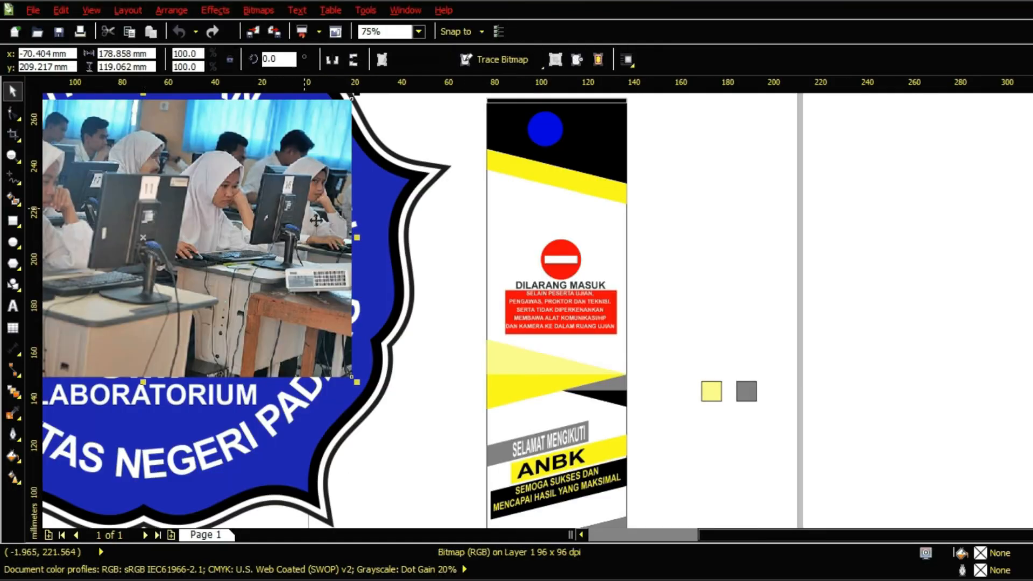
scroll(307, 213, down, 1)
click(495, 195)
scroll(435, 209, up, 1)
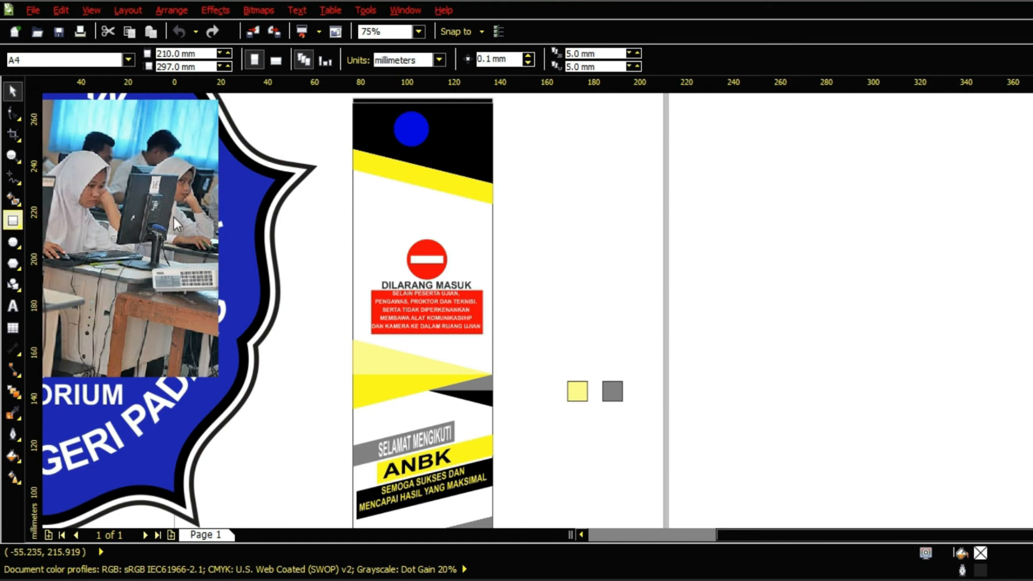
Draw a rectangle about 60 x 88 mm across the sign's middle section, from the upper yellow band to the lower yellow shape.
key(F6)
drag(363, 183, 508, 400)
scroll(498, 380, down, 1)
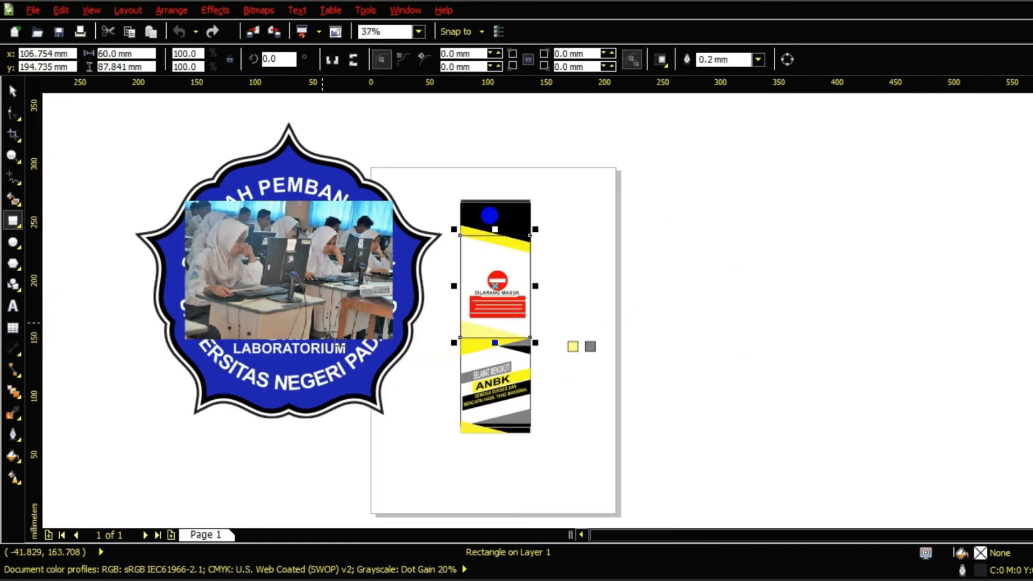
scroll(322, 322, up, 1)
scroll(421, 223, down, 1)
scroll(593, 425, up, 1)
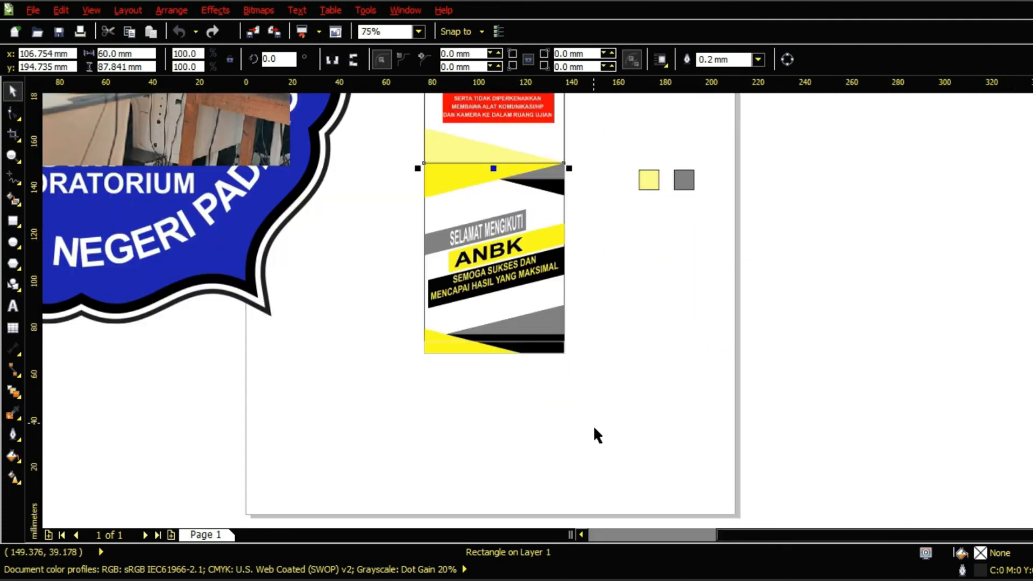
key(Escape)
scroll(563, 348, down, 1)
scroll(541, 294, up, 1)
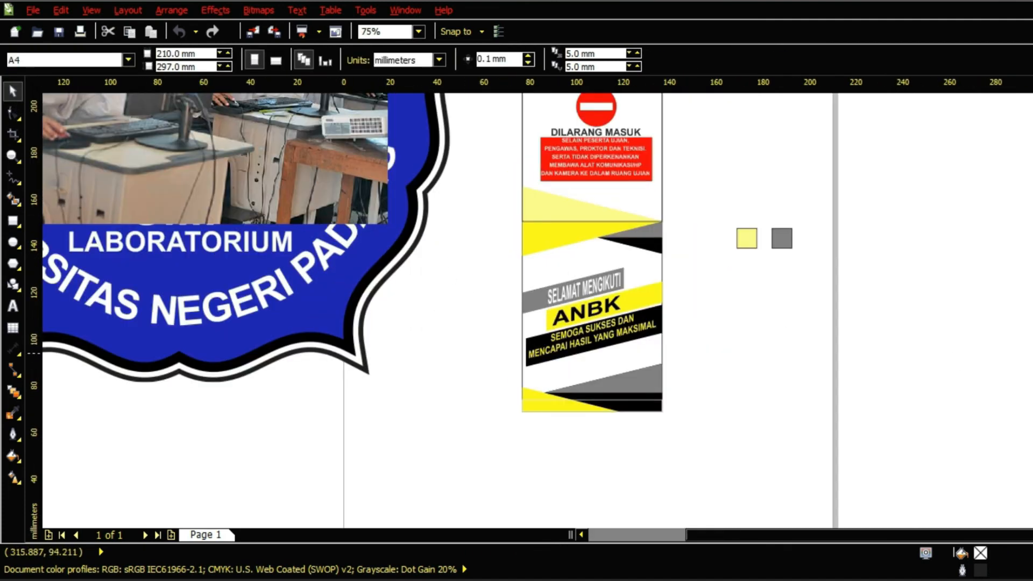
Place the exam photo inside the 60 x 88 mm middle-section rectangle as a PowerClip.
click(618, 364)
right_click(658, 355)
click(714, 362)
drag(652, 360, 657, 358)
click(744, 347)
scroll(744, 347, down, 1)
scroll(729, 235, up, 1)
drag(310, 263, 708, 233)
click(759, 278)
Edit the PowerClip contents, scaling the exam photo to about 136 x 90 mm and positioning it to cover the frame.
ctrl+click(744, 262)
scroll(740, 261, down, 1)
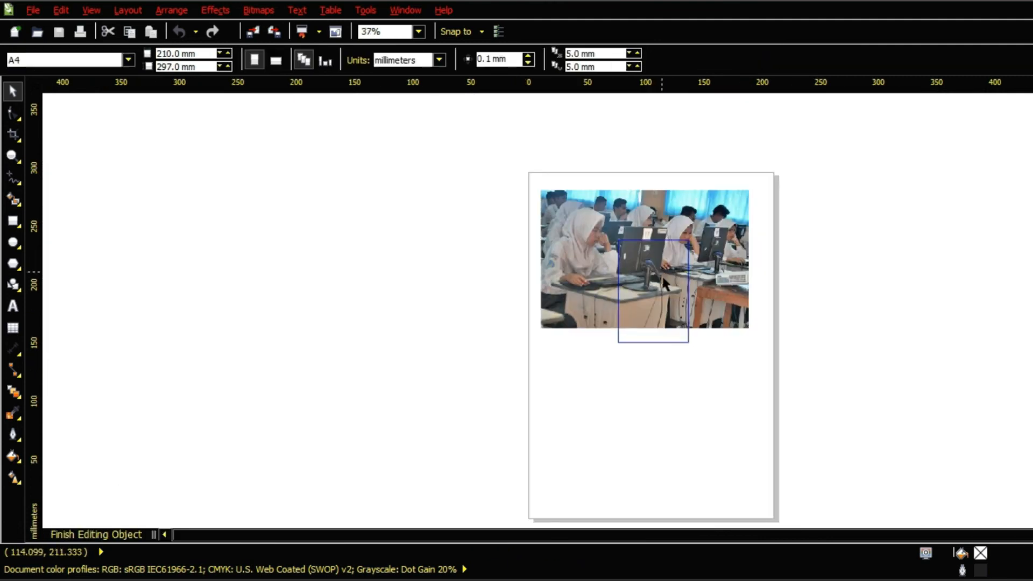
click(665, 284)
scroll(726, 301, up, 1)
drag(745, 282, 715, 322)
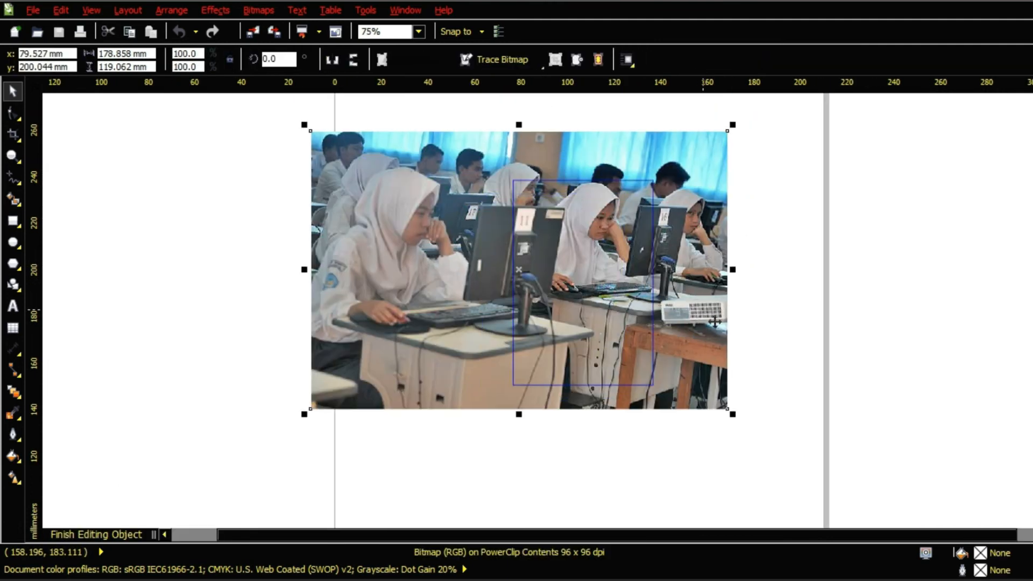
drag(732, 414, 675, 376)
drag(364, 163, 376, 175)
drag(493, 257, 515, 280)
drag(688, 192, 731, 180)
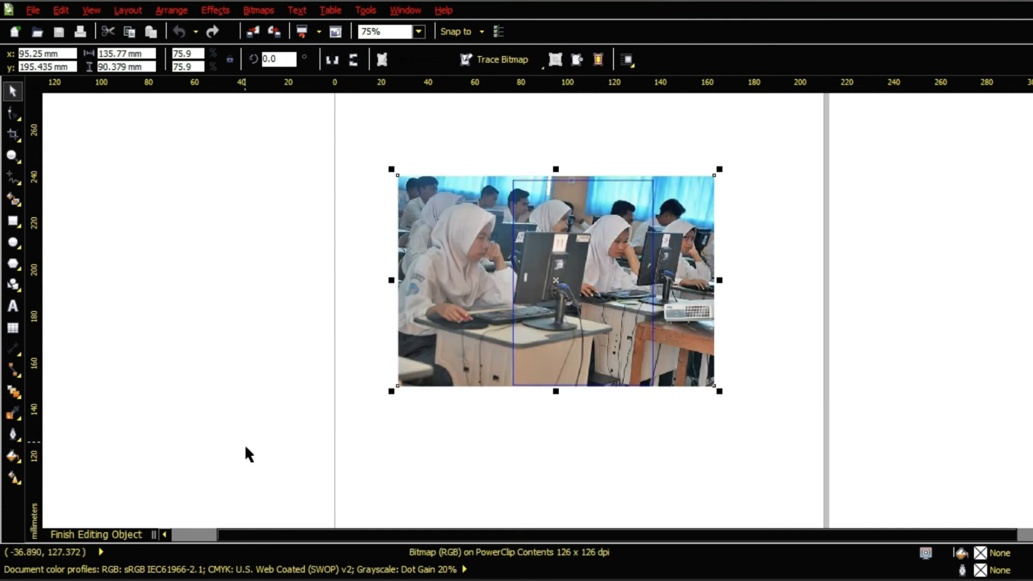
click(107, 534)
Reorder the photo frame so it sits behind the yellow bands and DILARANG MASUK block but above the sign background.
click(665, 235)
click(663, 231)
key(shift+Page_Down)
key(ctrl+Page_Up)
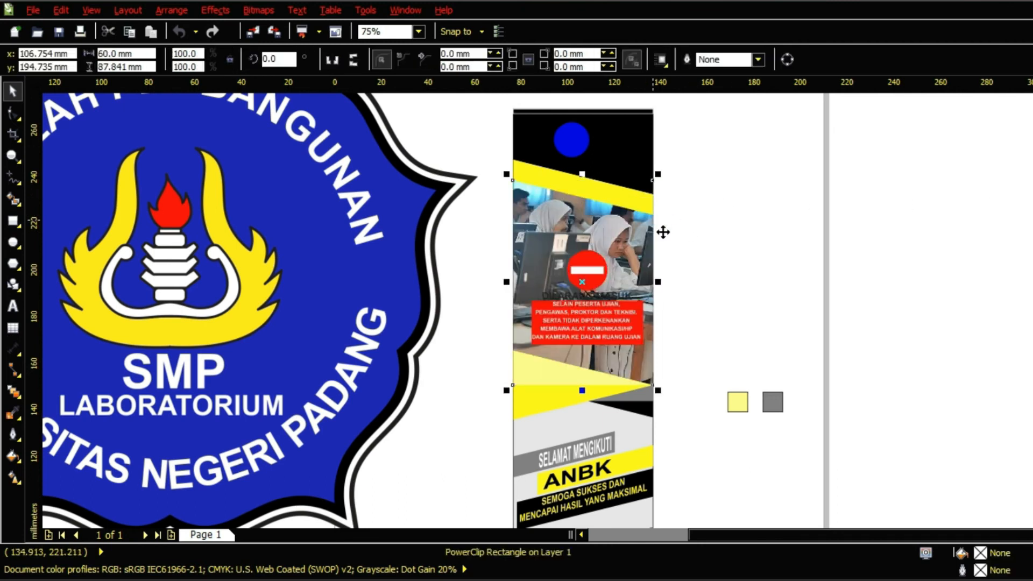
Inside the photo's PowerClip, draw a rectangle about 60 x 88 mm matching the frame and fill it white.
ctrl+click(632, 341)
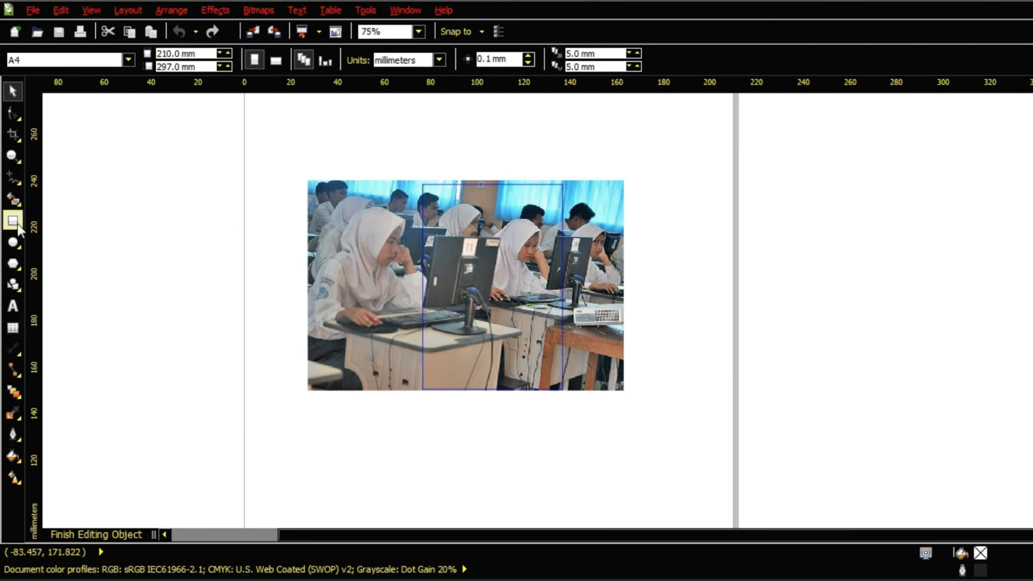
click(13, 222)
mouse_move(423, 184)
mouse_down()
mouse_move(571, 434)
mouse_move(563, 389)
mouse_up()
click(1032, 367)
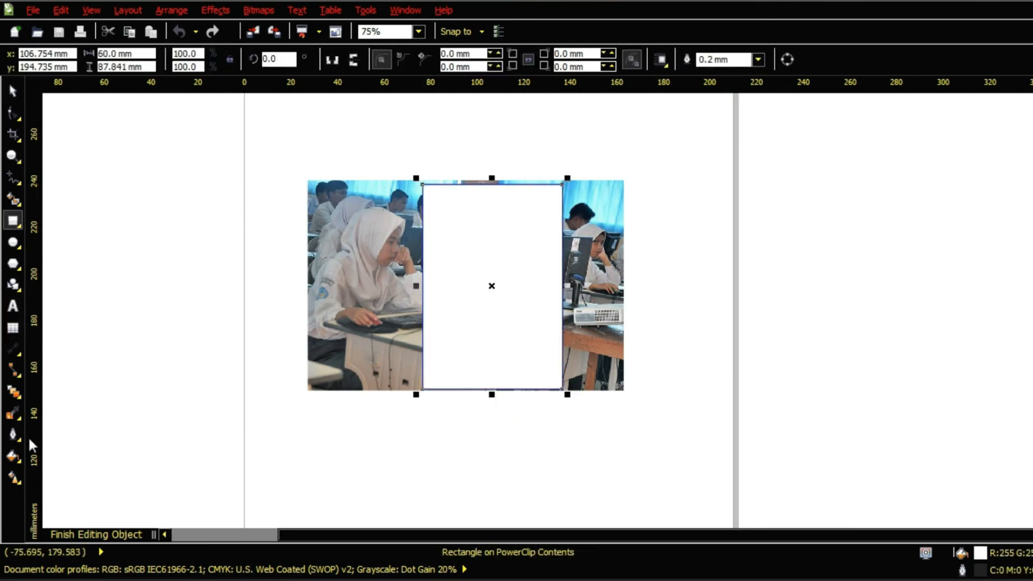
Remove the white rectangle's outline, apply uniform transparency to it and finish editing the PowerClip.
click(19, 401)
click(80, 500)
click(113, 60)
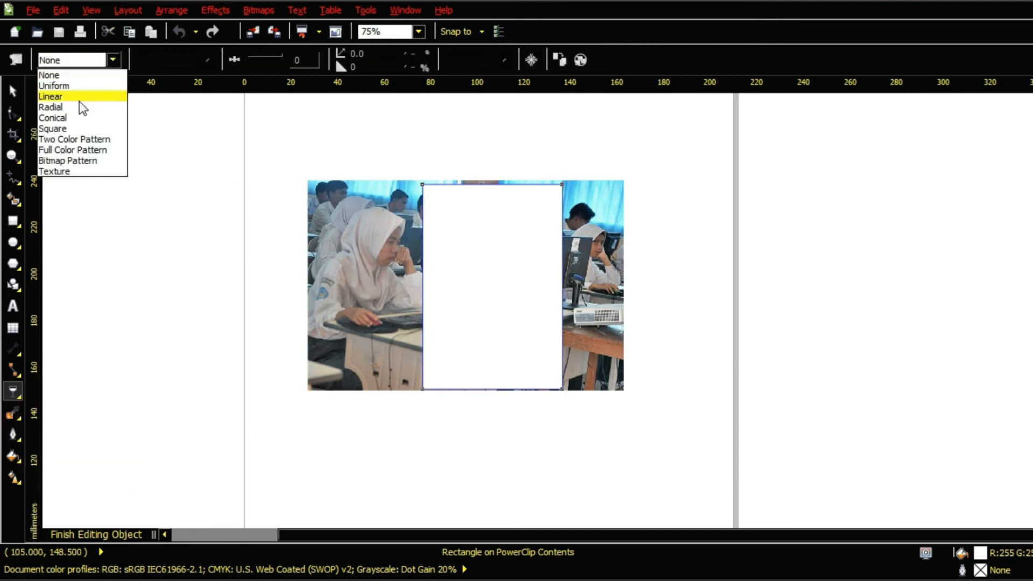
click(59, 81)
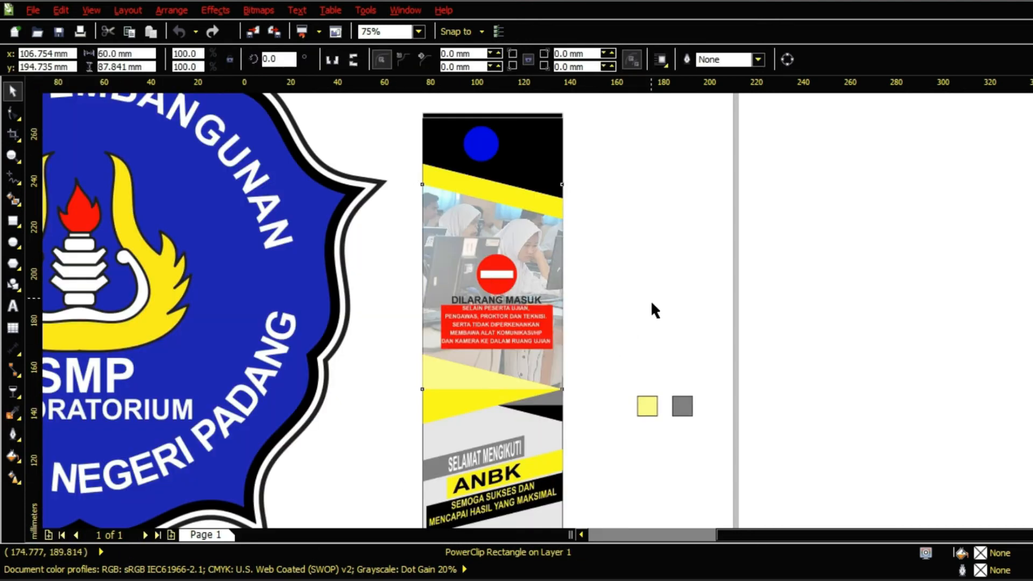
Shrink the blue school logo to about 38 x 37 mm and move it onto the upper part of the sign.
scroll(492, 301, up, 2)
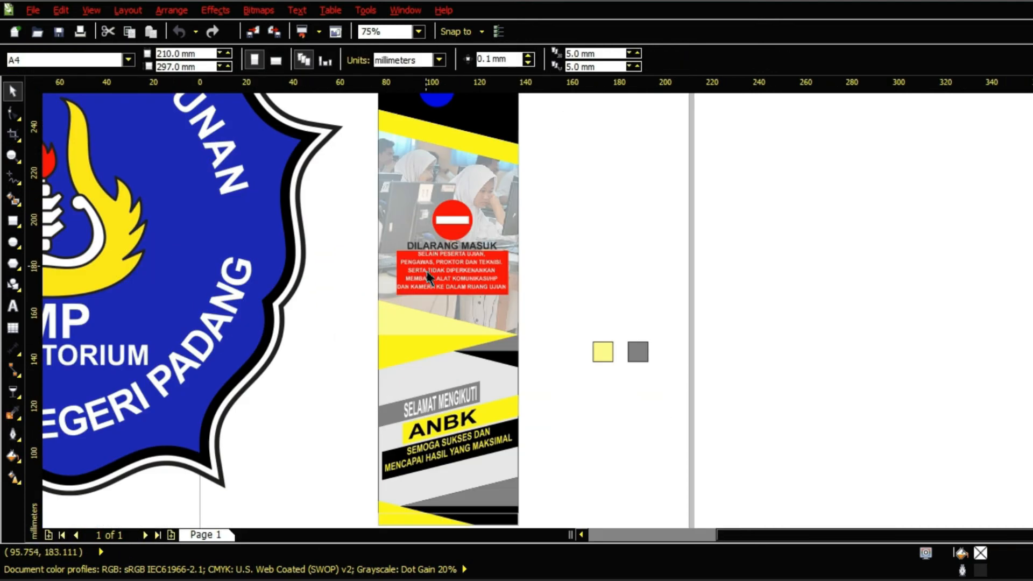
scroll(490, 301, down, 2)
scroll(466, 326, up, 2)
scroll(467, 331, down, 2)
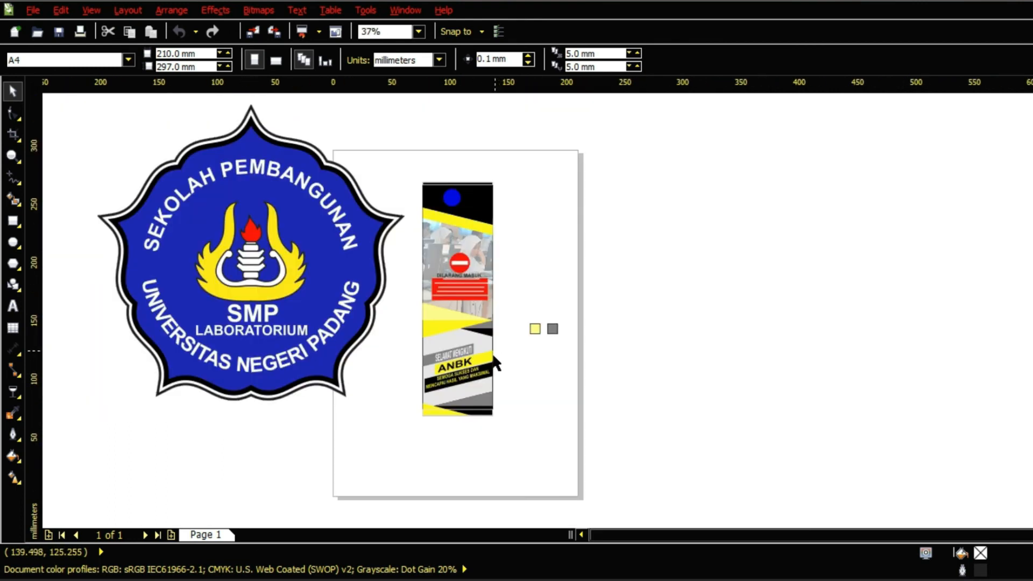
drag(406, 401, 449, 217)
scroll(448, 216, up, 2)
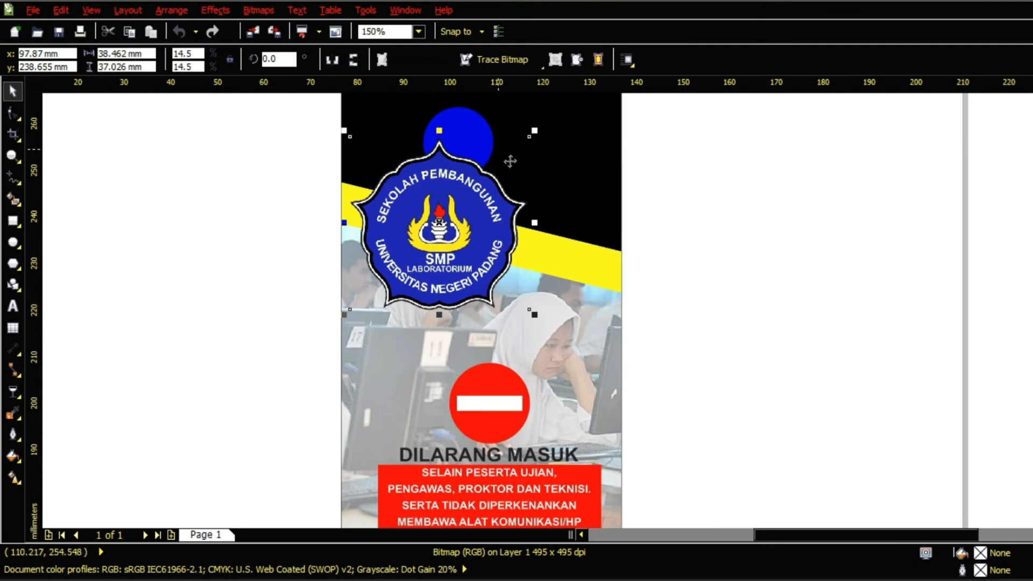
Shrink the PUSMENJAR logo and place it below the ANBK greeting strips, above the sign's lower yellow corner.
scroll(323, 234, down, 2)
drag(269, 216, 527, 345)
scroll(538, 350, up, 2)
drag(800, 229, 450, 307)
drag(354, 355, 370, 331)
scroll(370, 330, down, 2)
scroll(439, 305, up, 4)
drag(570, 383, 439, 389)
drag(342, 377, 251, 383)
click(818, 365)
scroll(449, 404, down, 4)
scroll(569, 397, down, 1)
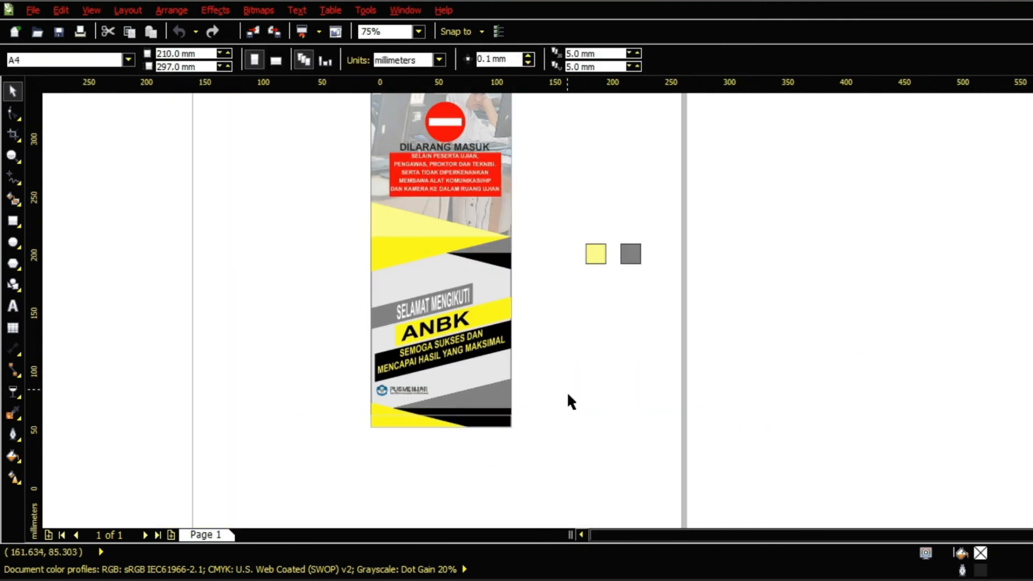
Delete the blue circle in the black header and put the school logo there, scaled to about 11 mm wide.
scroll(498, 203, up, 2)
click(498, 203)
click(527, 160)
key(Delete)
click(533, 278)
drag(578, 161, 452, 280)
drag(432, 325, 435, 192)
Add the text YAYASAN PENDIDIKAN PEMBANGUNAN LABORATORIUM beside the school logo in the black header.
click(554, 189)
scroll(426, 180, up, 2)
scroll(376, 283, down, 1)
scroll(422, 215, up, 1)
click(13, 305)
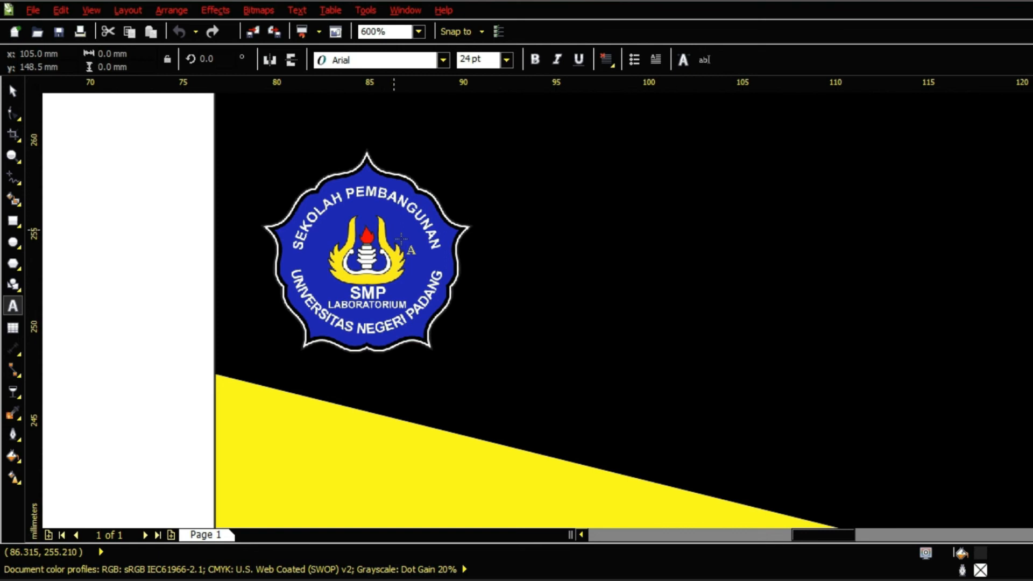
click(496, 232)
text(YAYASA)
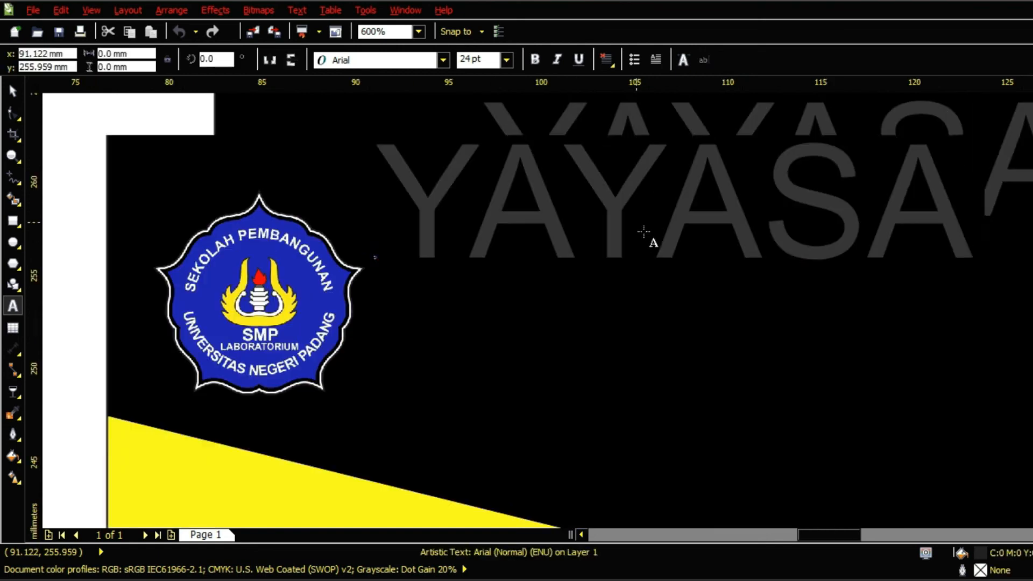
text(N PE)
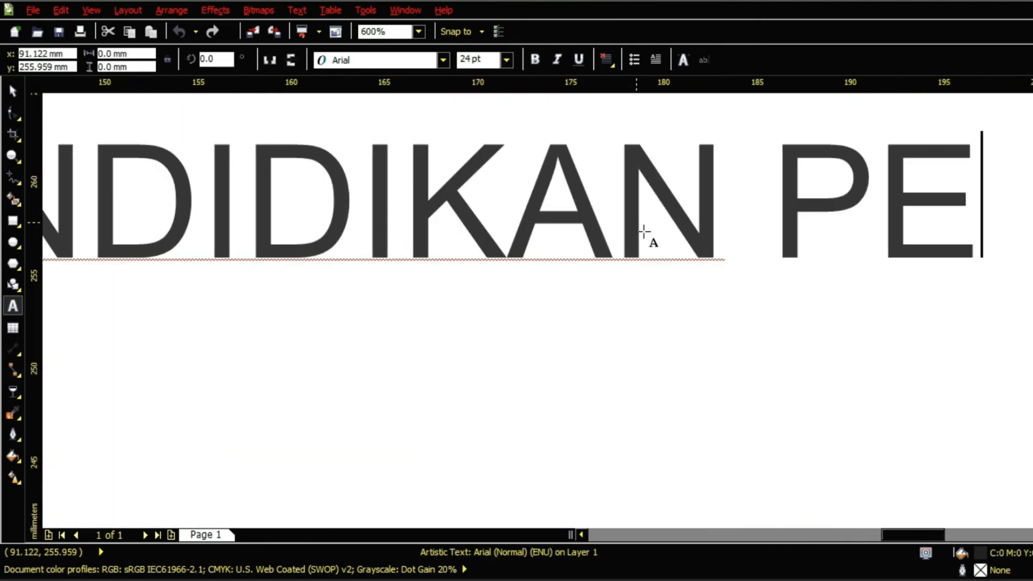
text(NDIDIKAN PEMBANGUNAN LABORA)
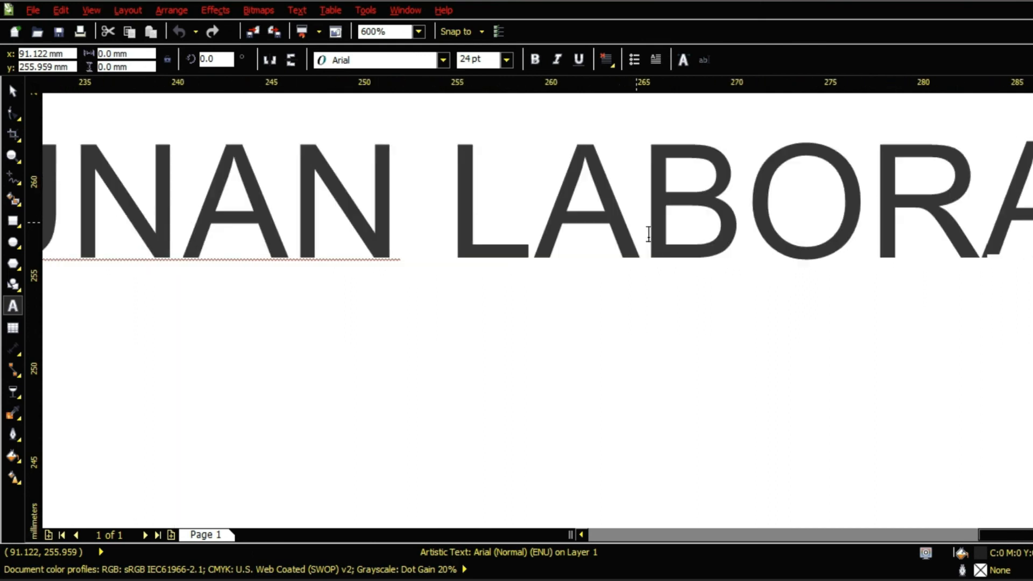
text(TORIUM)
key(Return)
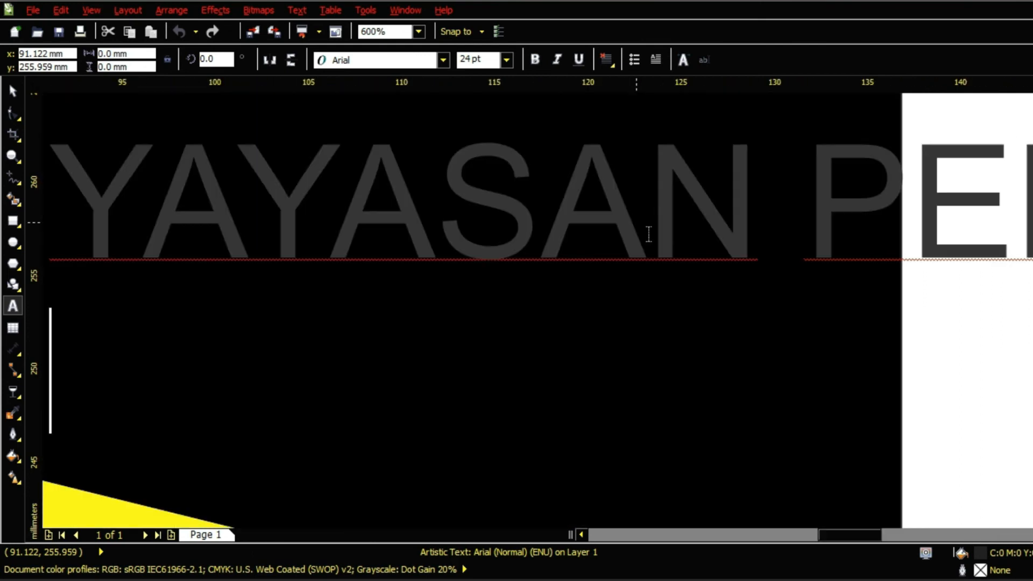
key(BackSpace)
text(UNIVERSU)
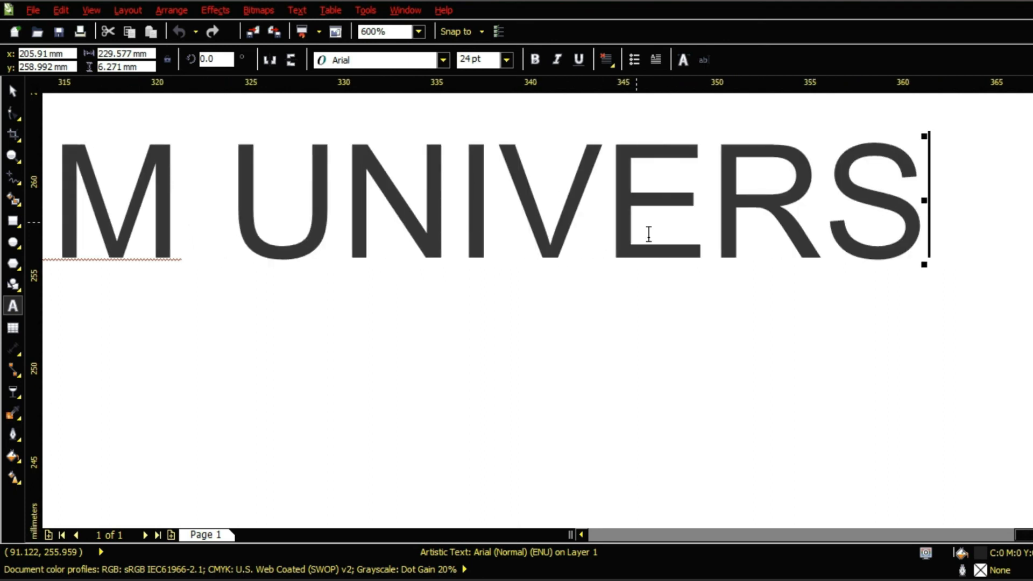
text(ITAS NEGERI)
text( PADANG)
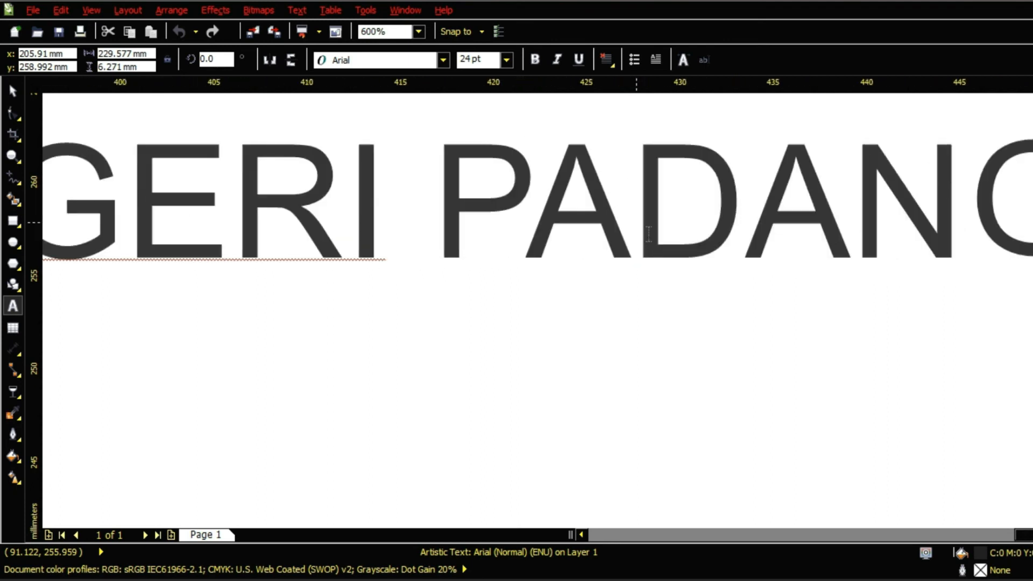
scroll(674, 302, down, 2)
drag(187, 280, 918, 279)
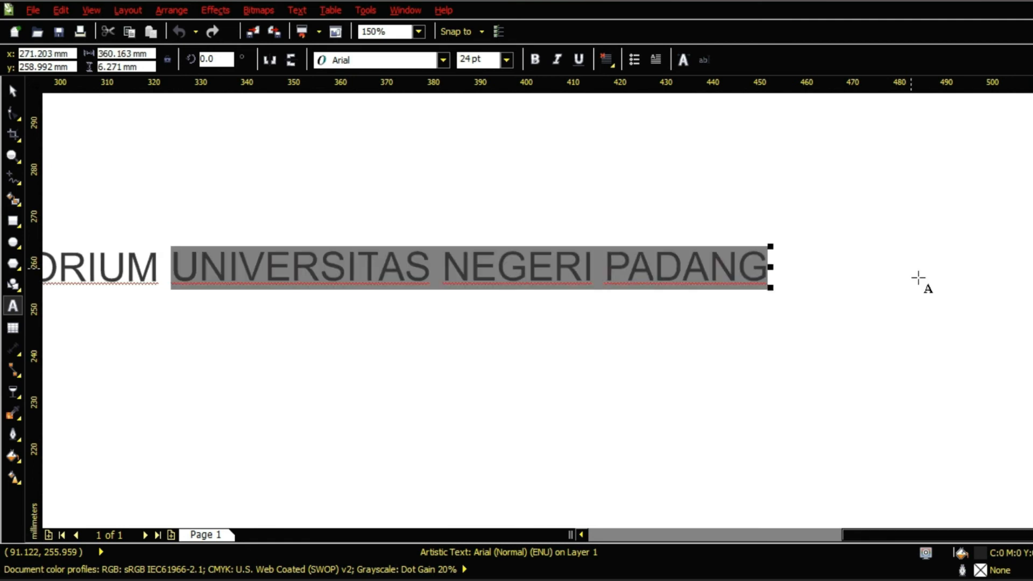
key(BackSpace)
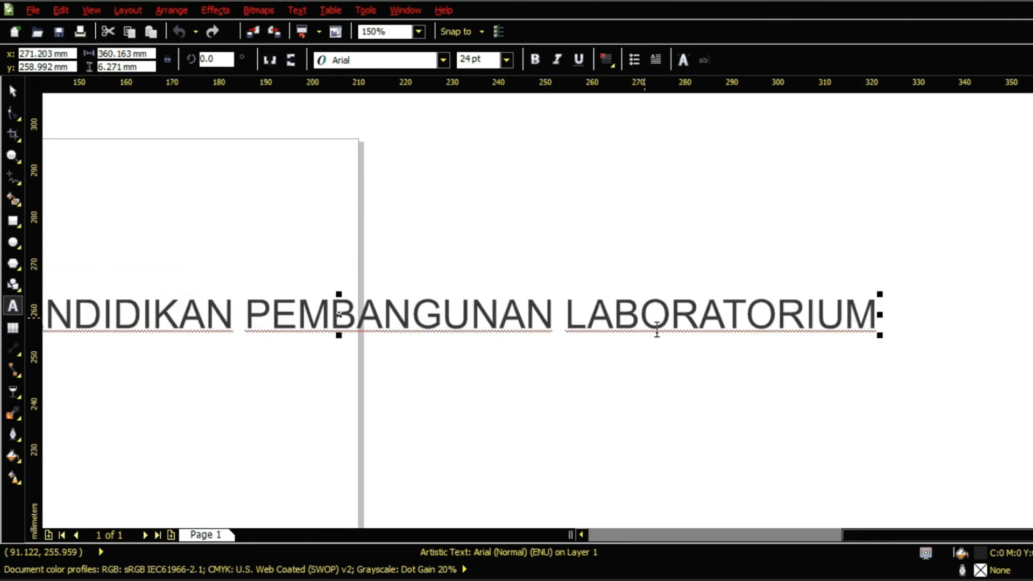
Complete the foundation text with PADANG and scale the line to about 40 mm wide beside the logo.
text(PADANG)
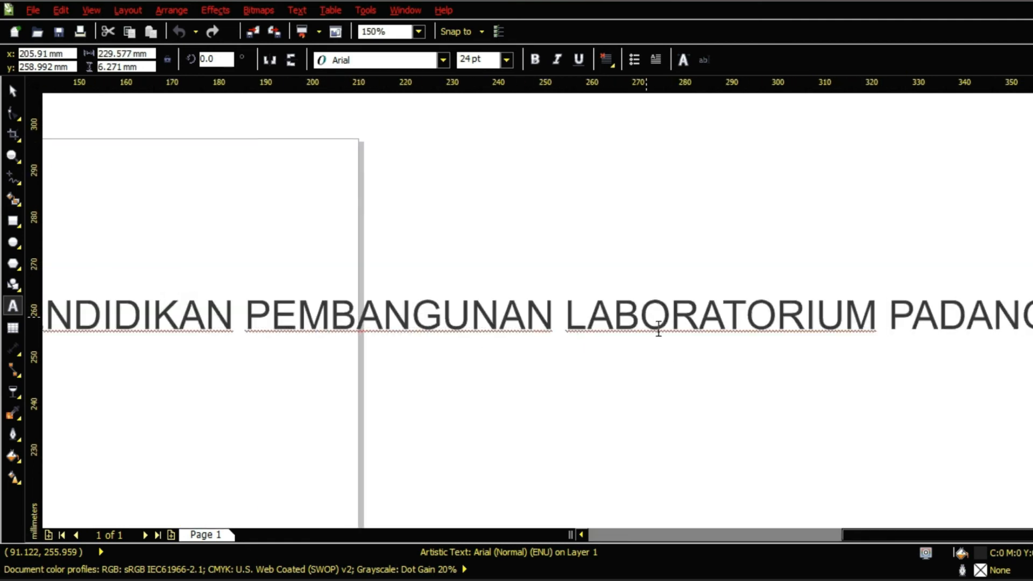
scroll(561, 378, down, 1)
drag(938, 348, 395, 359)
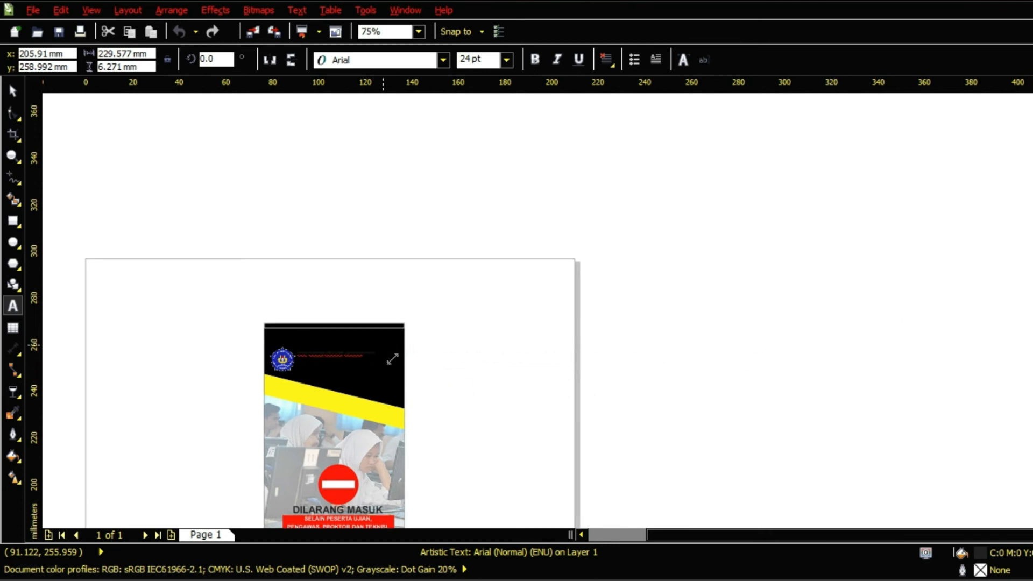
scroll(378, 360, up, 3)
drag(626, 308, 665, 284)
scroll(554, 336, down, 1)
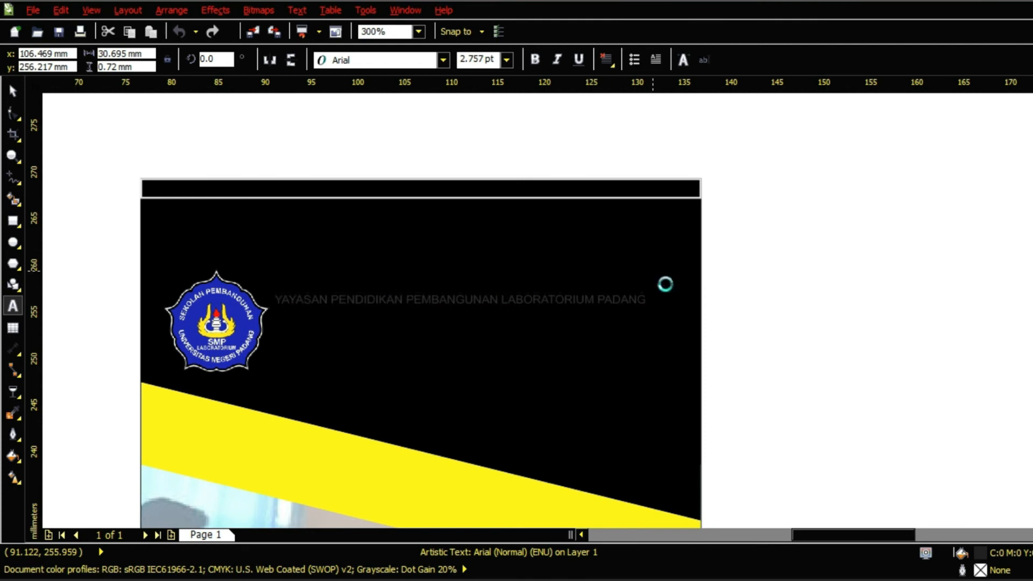
Make the YAYASAN PENDIDIKAN PEMBANGUNAN LABORATORIUM PADANG line white and bold.
click(1031, 291)
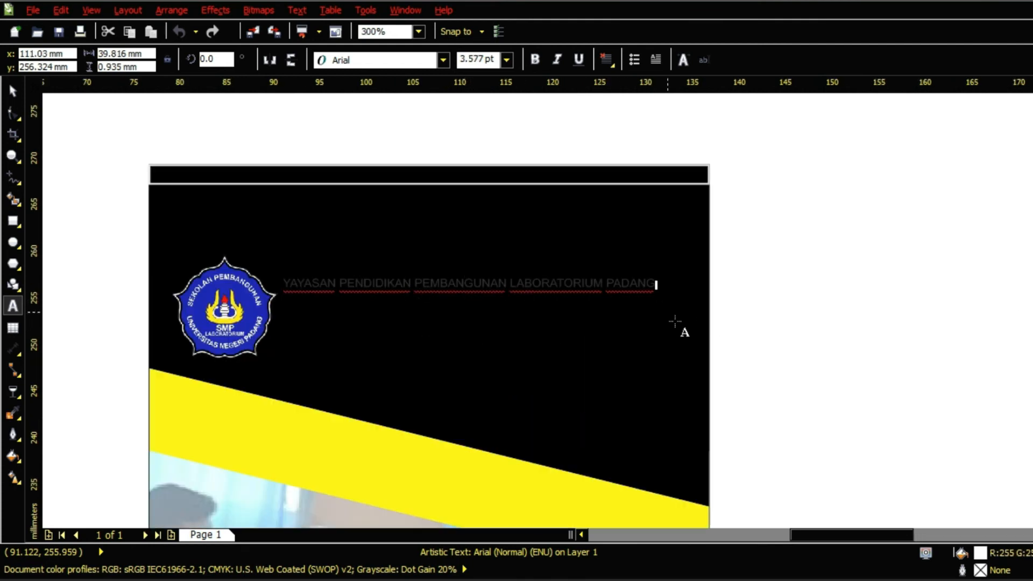
key(ctrl+a)
click(538, 59)
Duplicate the foundation line directly below and replace the copy's text with SMP PEMBANGUNAN LABORATORIUM.
click(13, 91)
drag(484, 295, 472, 312)
right_click(471, 311)
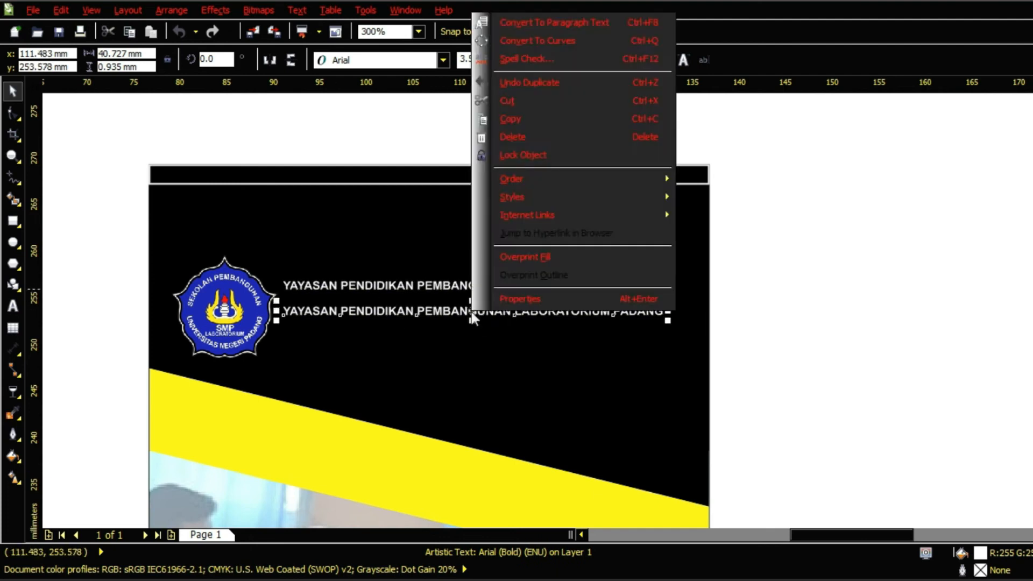
double_click(471, 312)
key(ctrl+a)
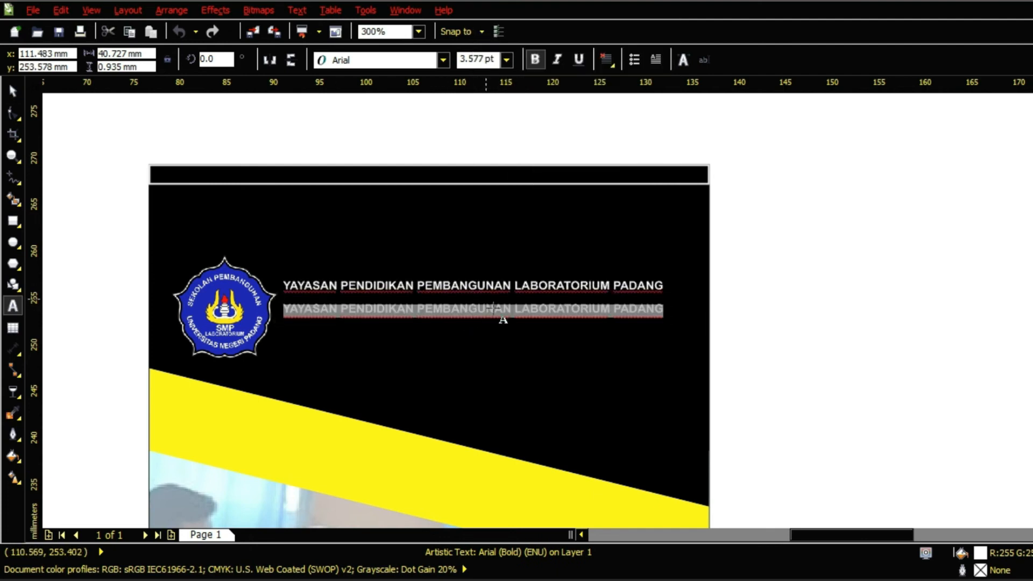
text(sm)
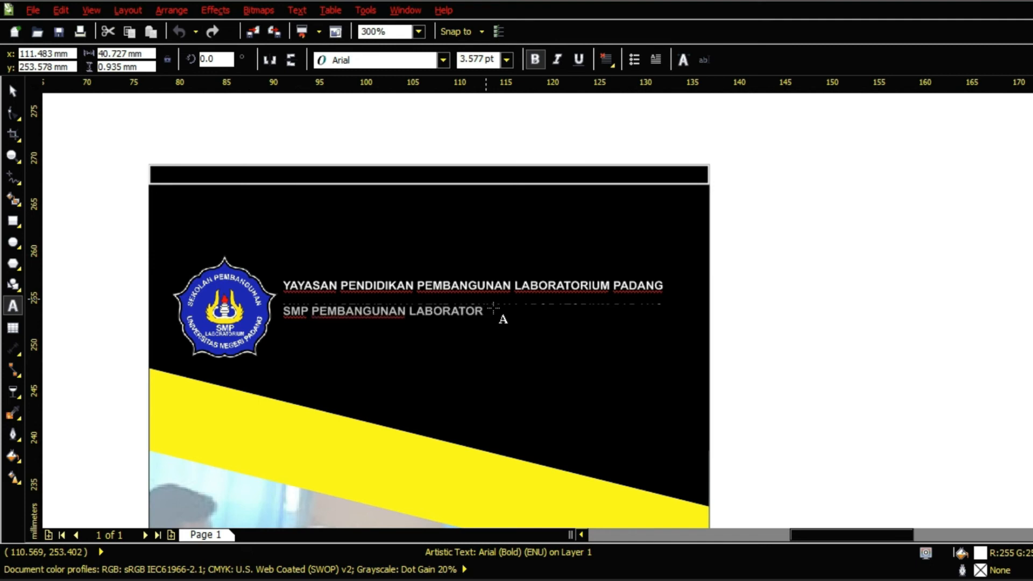
Enlarge the SMP PEMBANGUNAN LABORATORIUM line to about 41 mm wide, matching the width of the foundation line above.
click(12, 91)
scroll(520, 324, up, 1)
drag(492, 312, 819, 397)
scroll(818, 397, down, 1)
scroll(350, 312, up, 2)
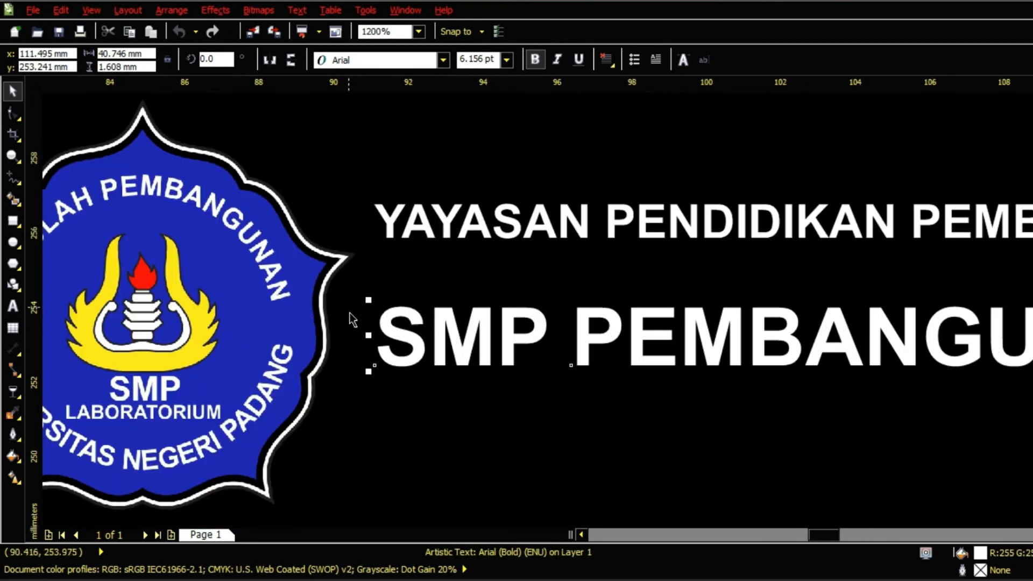
drag(372, 304, 370, 302)
scroll(372, 304, down, 2)
scroll(607, 317, up, 1)
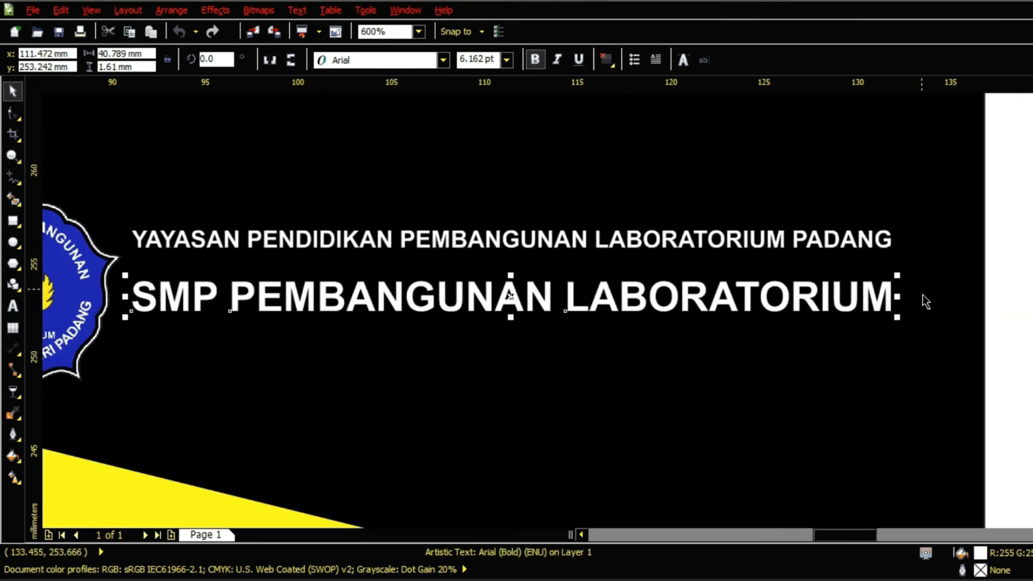
Add UNIVERSITAS NEGERI PADANG as a second line of the school name text.
key(F8)
key(Return)
text(u)
key(BackSpace)
text(UNIVERSITAS N)
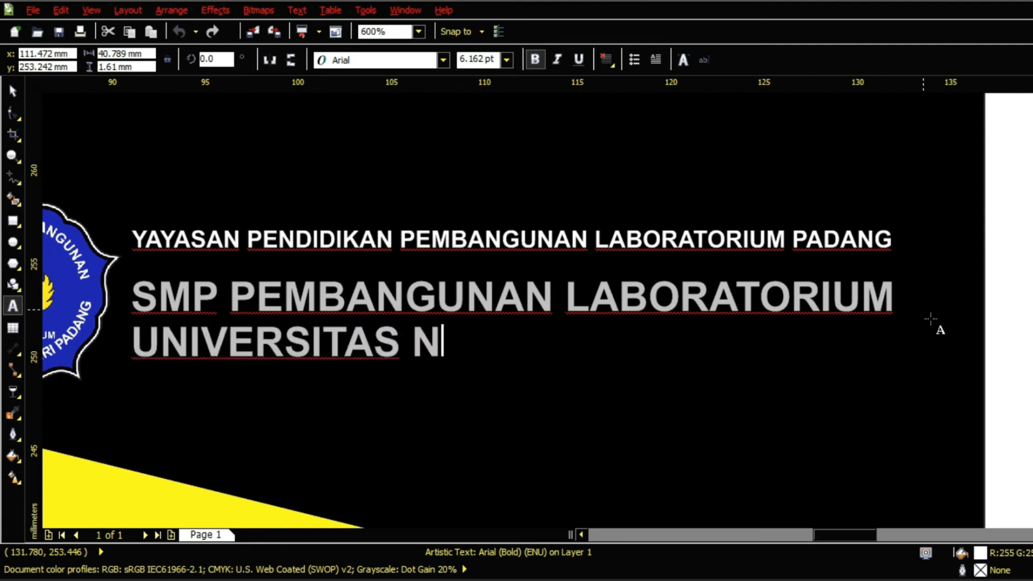
text(EGERI PADANG)
Centre-align the two-line school name text.
key(ctrl+a)
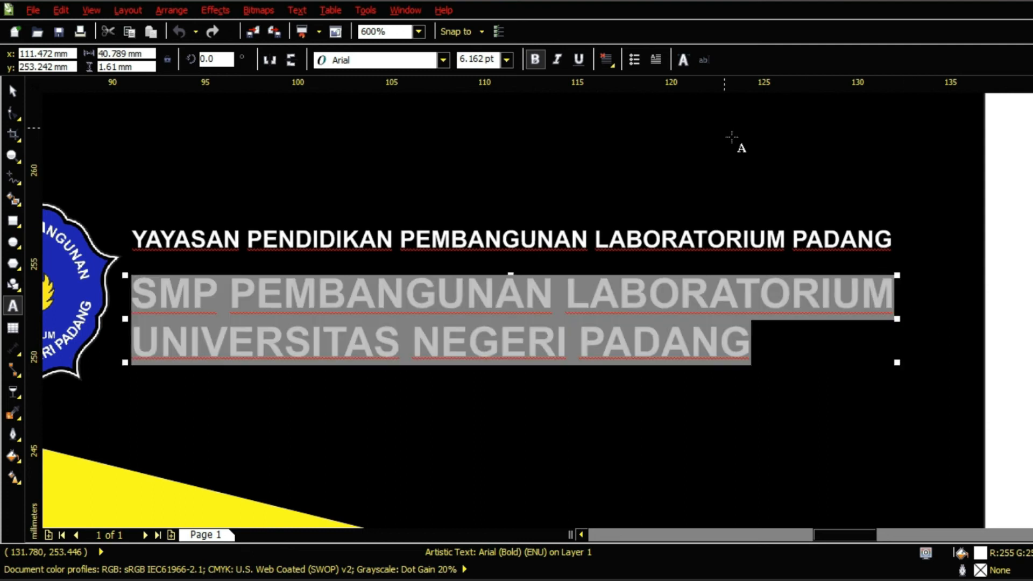
click(608, 60)
click(624, 118)
scroll(527, 252, down, 1)
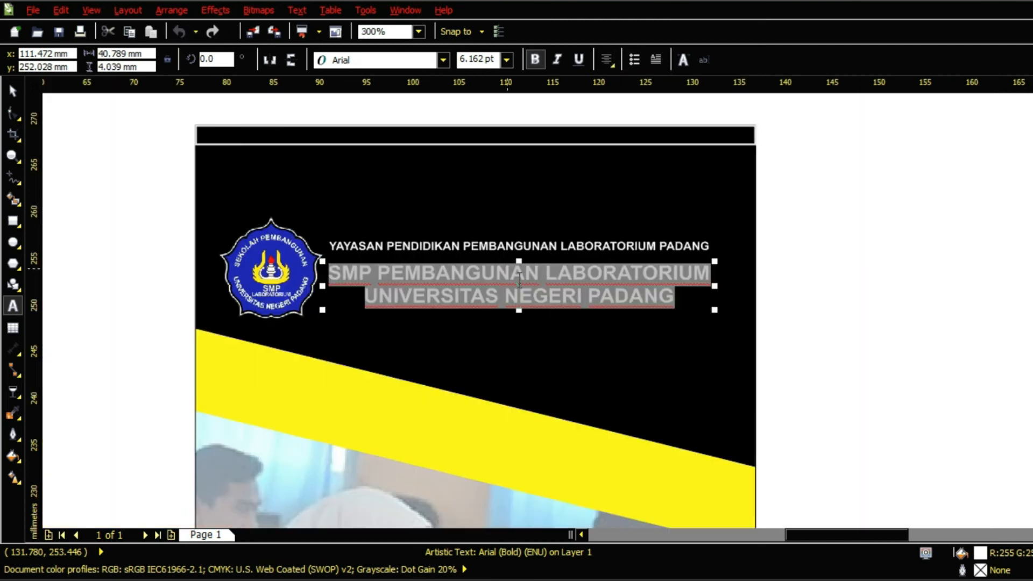
click(13, 91)
click(879, 225)
Replace SMP in the school name text with SEKOLAH MENENGAH PERTAMA on its own line above PEMBANGUNAN LABORATORIUM.
scroll(423, 293, up, 1)
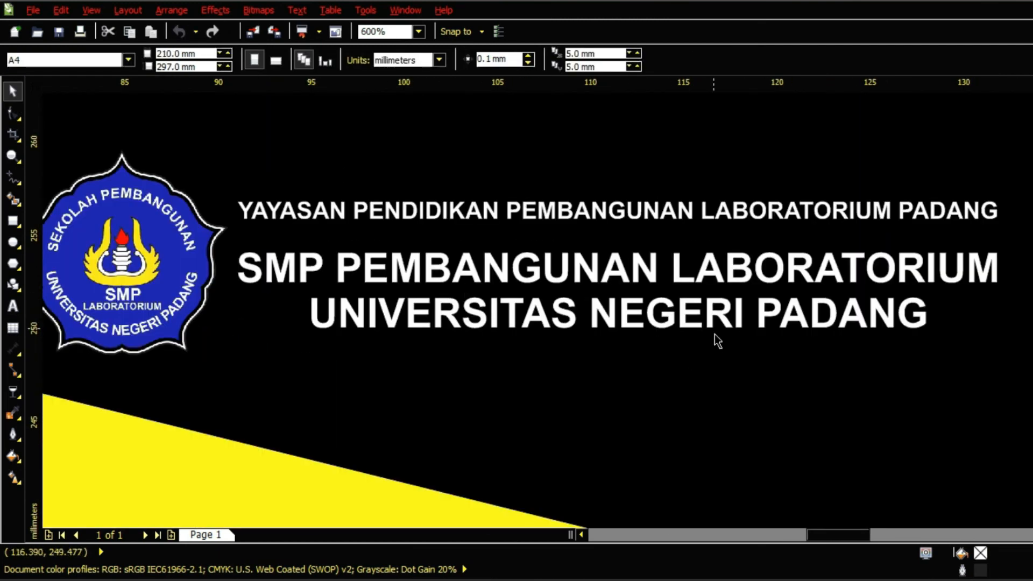
click(679, 215)
scroll(856, 267, down, 1)
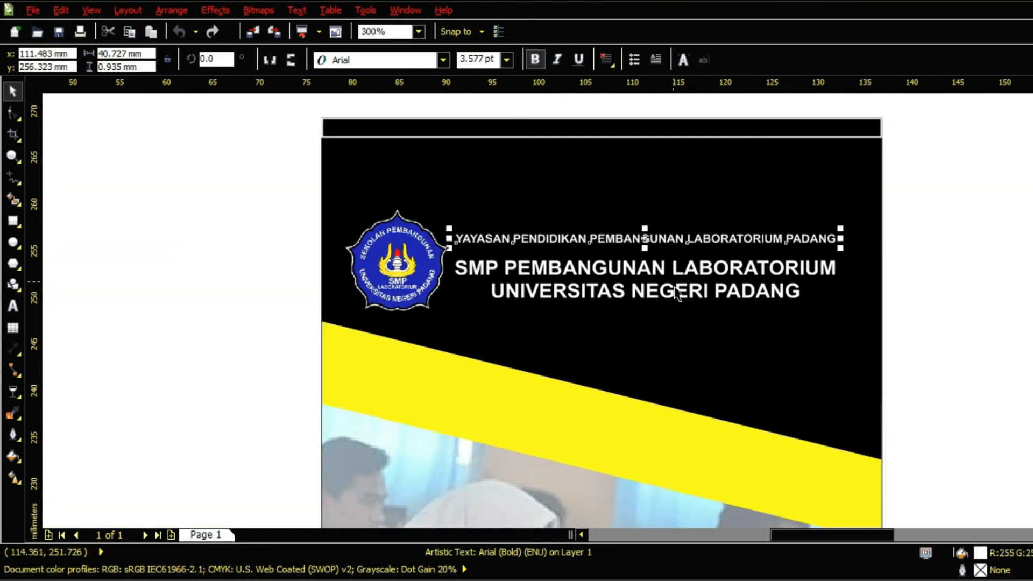
scroll(560, 290, up, 1)
scroll(577, 268, down, 1)
scroll(78, 248, up, 1)
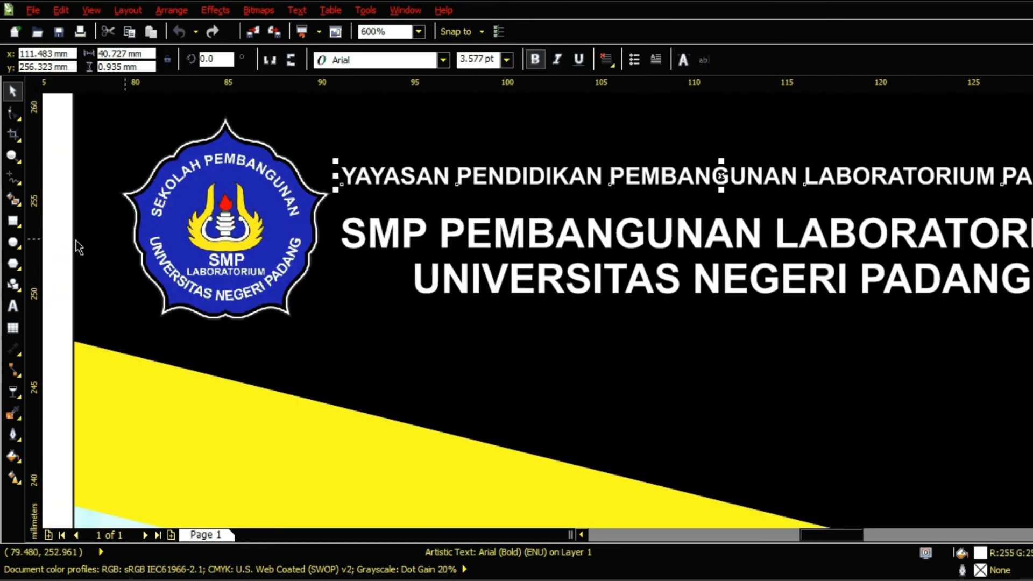
click(12, 307)
drag(343, 245, 439, 245)
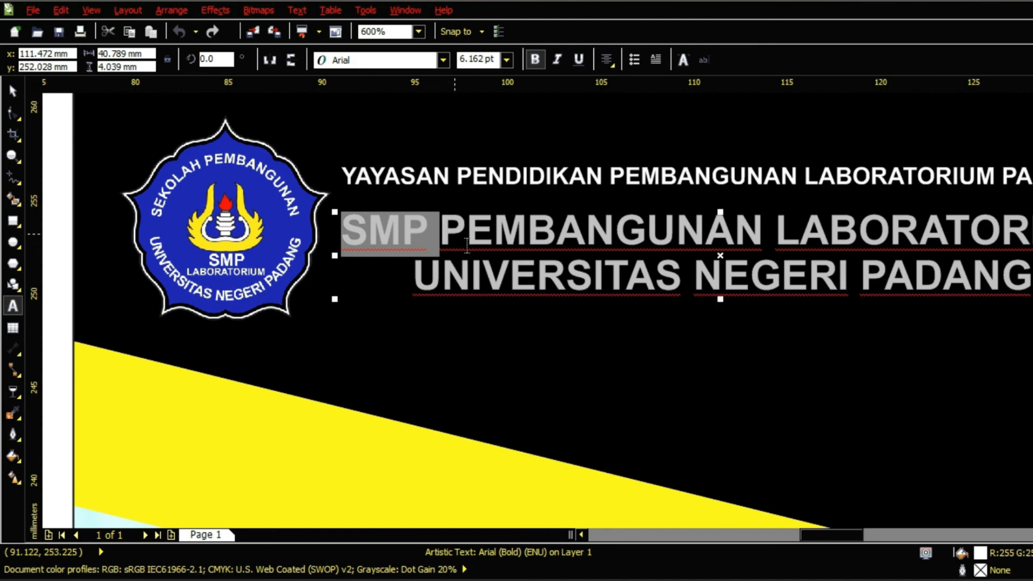
key(Delete)
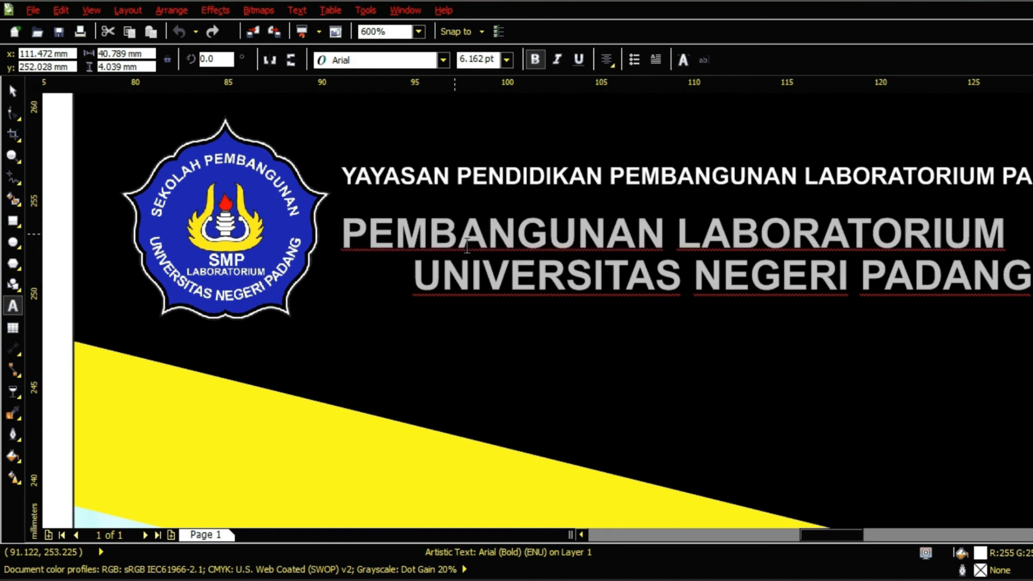
text(sek)
key(BackSpace)
key(BackSpace)
key(BackSpace)
text(SEKOLAH )
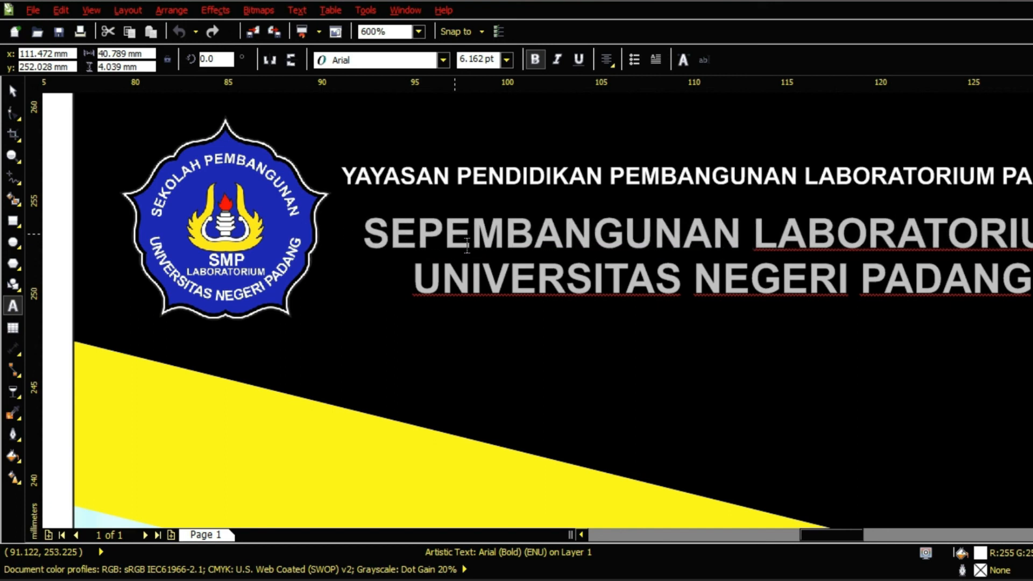
text(MENENGAH PERTAMA)
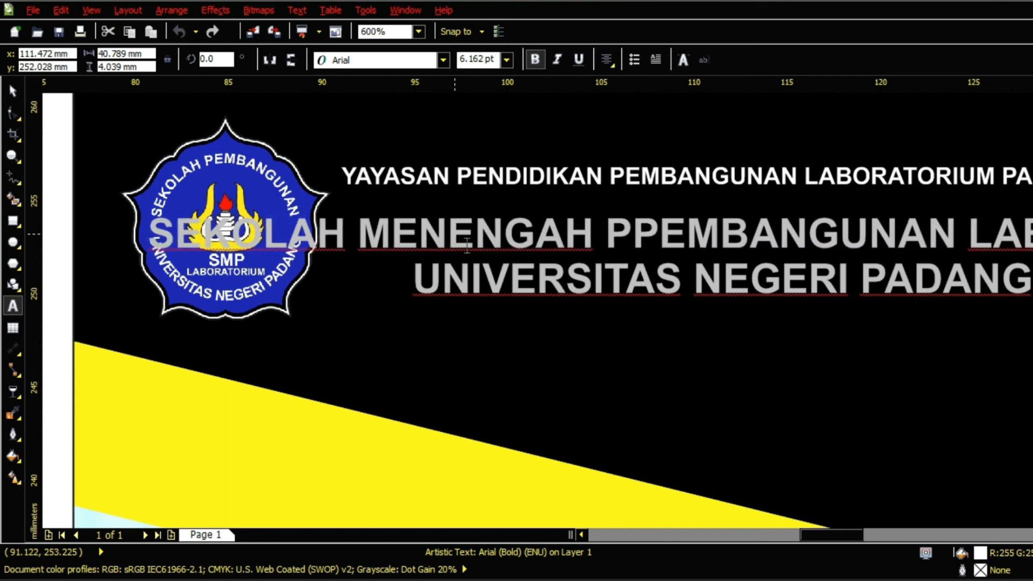
key(Return)
key(ctrl+space)
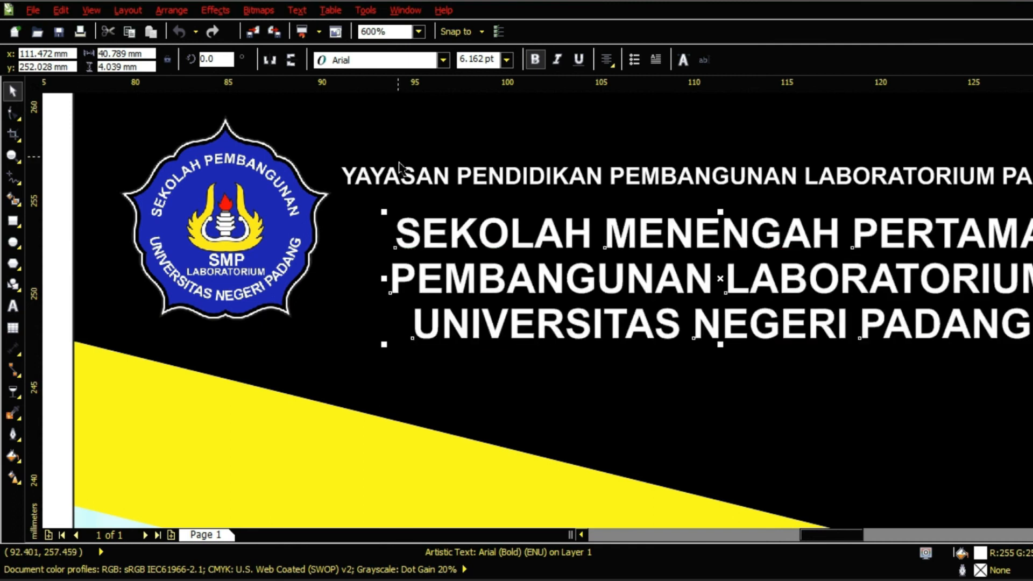
Enlarge the three-line school name to about 40 mm wide and centre it horizontally under the foundation line.
key(F3)
scroll(500, 196, up, 1)
scroll(509, 196, down, 1)
scroll(559, 185, up, 1)
drag(869, 222, 949, 211)
scroll(687, 231, down, 1)
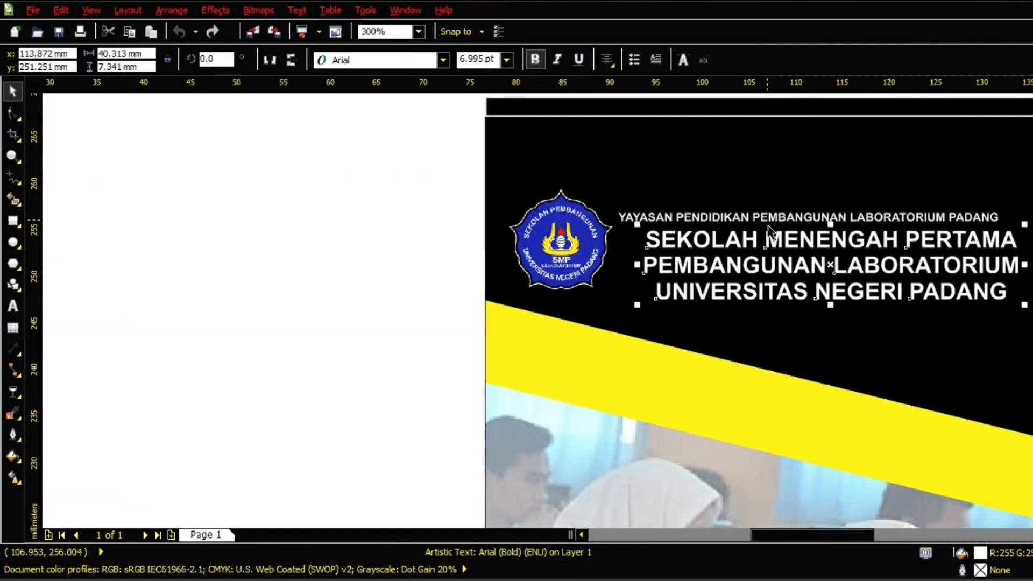
key(c)
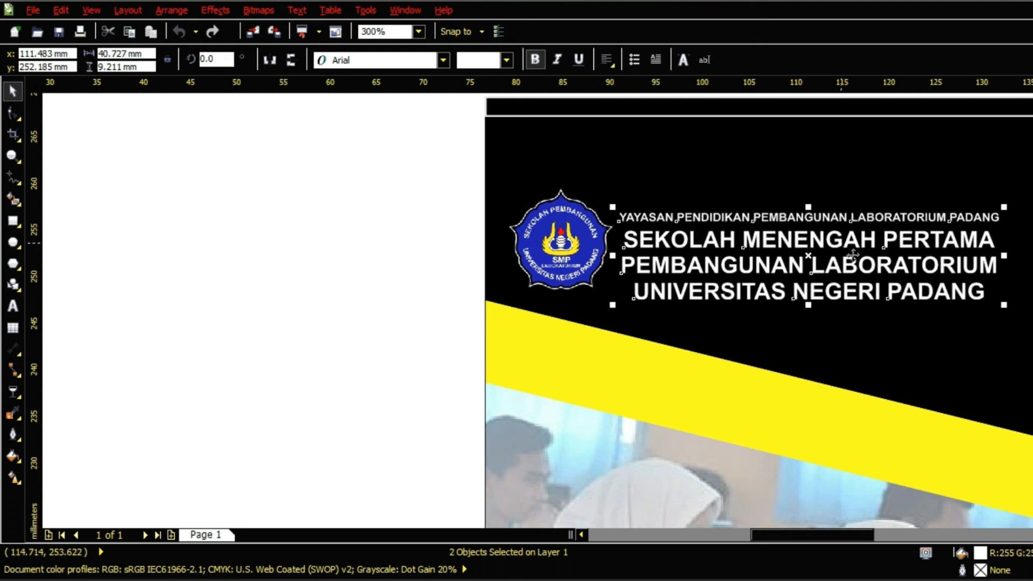
Cut UNIVERSITAS NEGERI PADANG out of the school name and paste it as a separate text object below.
key(Escape)
click(955, 273)
drag(1010, 316, 1011, 317)
scroll(790, 311, up, 1)
scroll(516, 302, down, 1)
scroll(736, 285, up, 1)
click(13, 305)
drag(258, 296, 800, 343)
key(ctrl+x)
click(467, 314)
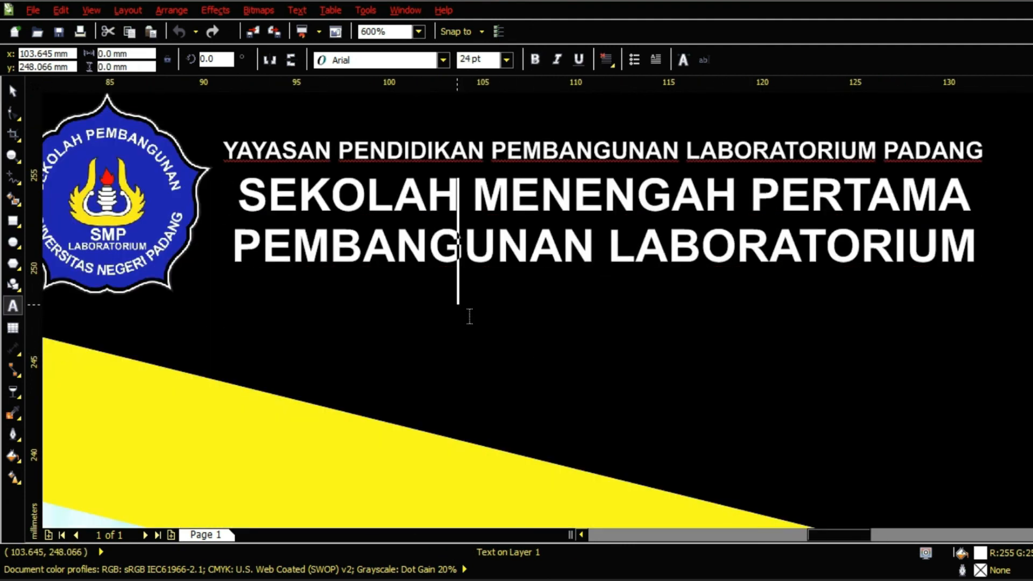
key(ctrl+v)
Shrink the UNIVERSITAS NEGERI PADANG line and place it centred beneath PEMBANGUNAN LABORATORIUM.
click(290, 146)
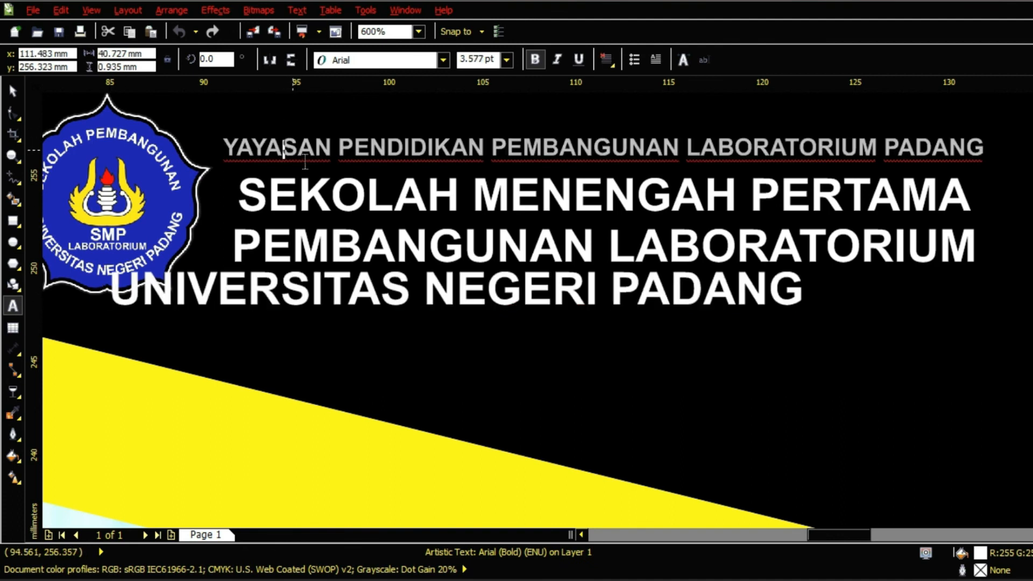
drag(113, 297, 548, 321)
drag(817, 327, 802, 319)
click(13, 91)
scroll(421, 172, down, 2)
drag(613, 150, 343, 223)
click(596, 189)
scroll(596, 190, up, 2)
Centre-align the text of the three header text objects and group them.
drag(939, 128, 526, 264)
click(608, 59)
click(634, 115)
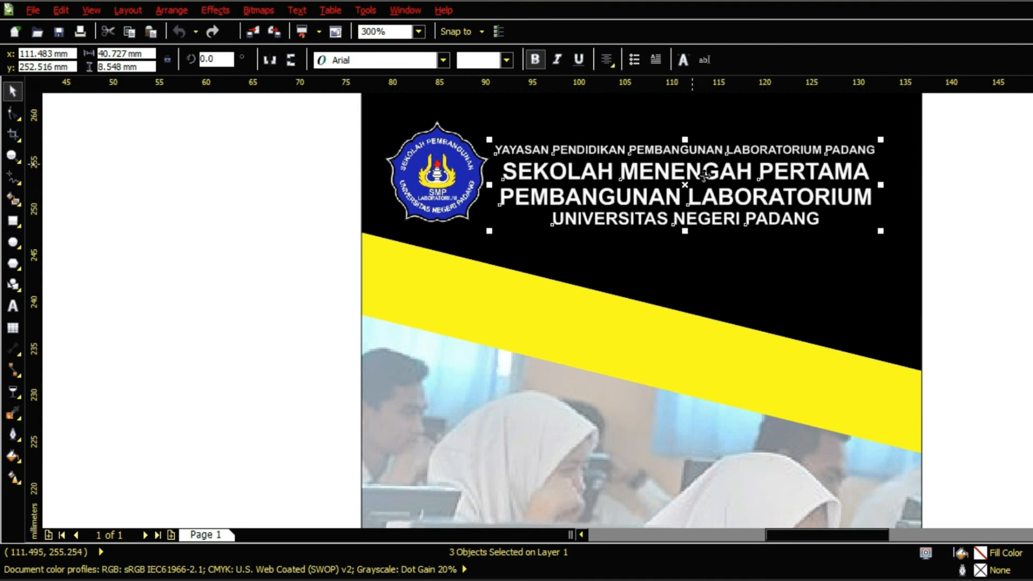
key(ctrl+g)
Align the header text group and the school logo on their horizontal centre line so they sit level.
shift+click(474, 197)
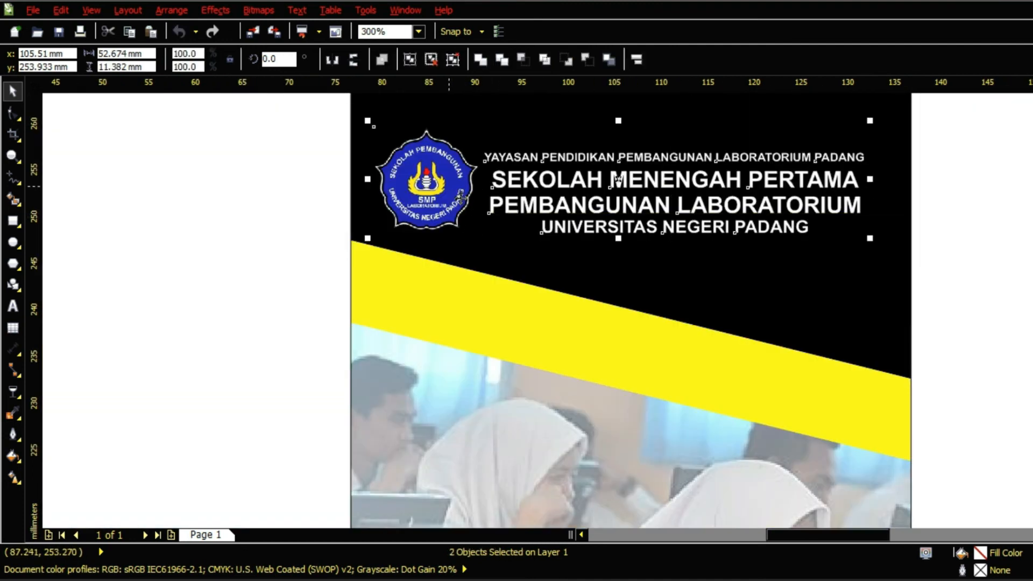
key(e)
click(914, 253)
Group the logo with the header text and centre the group horizontally on the black header shape.
drag(926, 119, 276, 277)
key(ctrl+g)
shift+click(797, 271)
key(c)
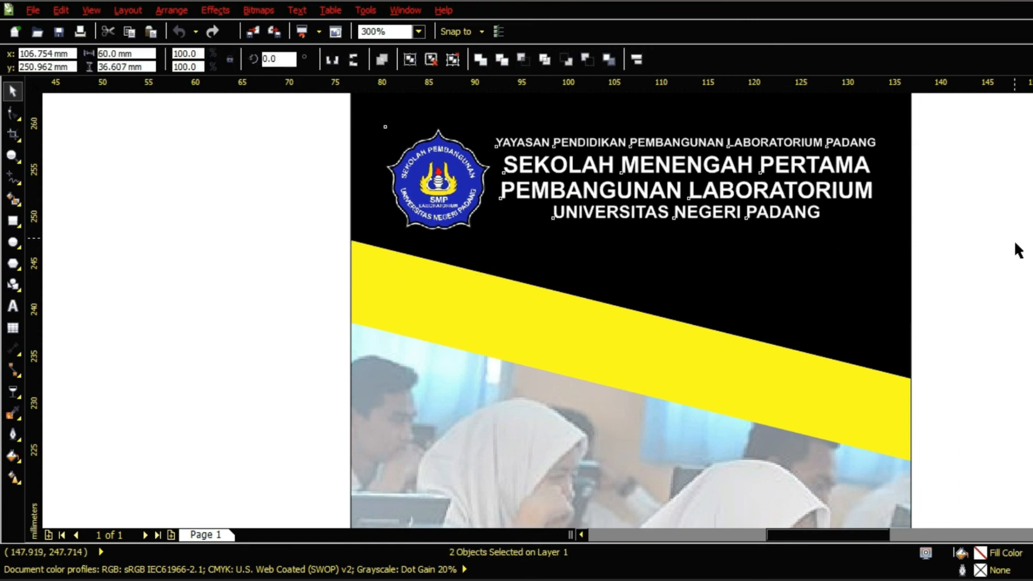
click(1016, 244)
Recolour the DILARANG MASUK heading text to black.
scroll(482, 282, down, 4)
scroll(552, 323, up, 4)
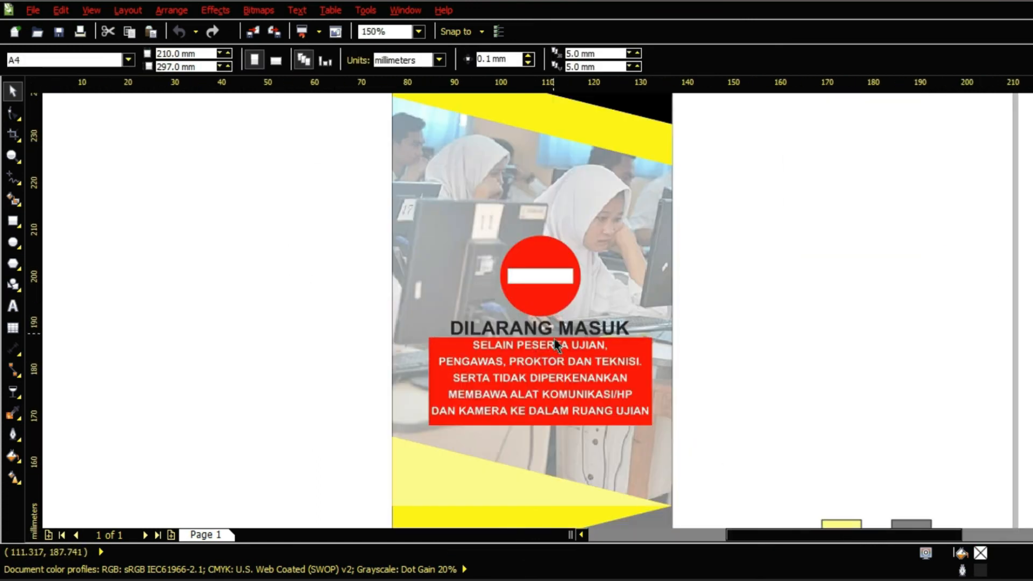
click(655, 333)
click(11, 306)
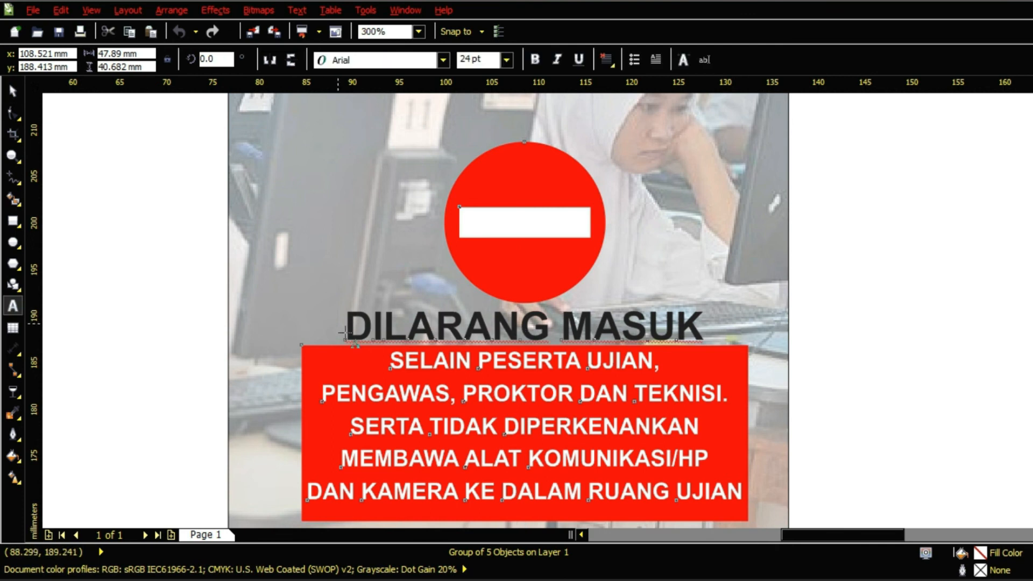
drag(345, 333, 968, 349)
click(965, 207)
Enlarge the no-entry notice group to about 54 mm wide, nearly filling the sign's width.
scroll(537, 249, down, 3)
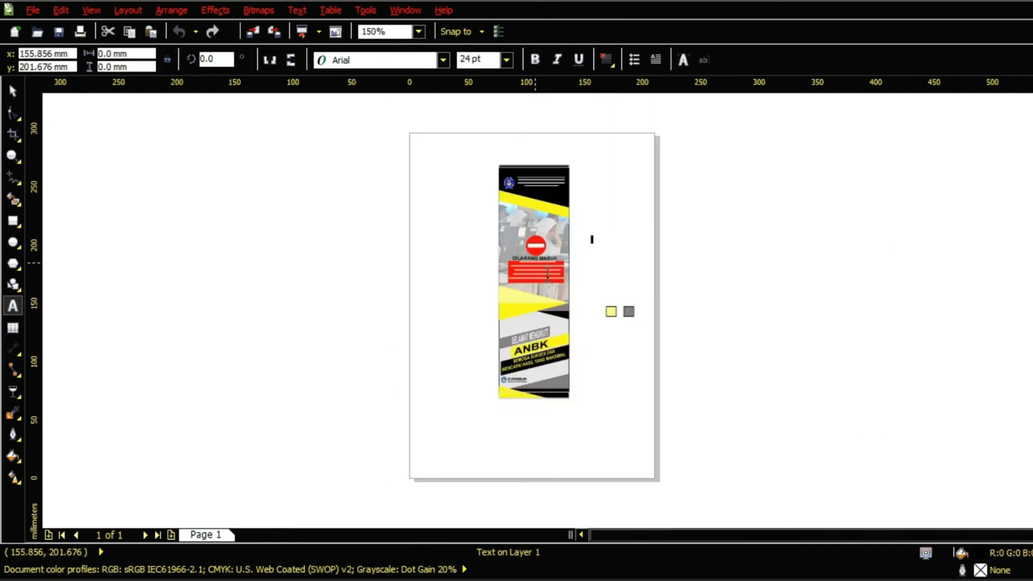
scroll(529, 332, up, 2)
scroll(530, 332, down, 2)
scroll(530, 331, up, 2)
scroll(542, 344, down, 2)
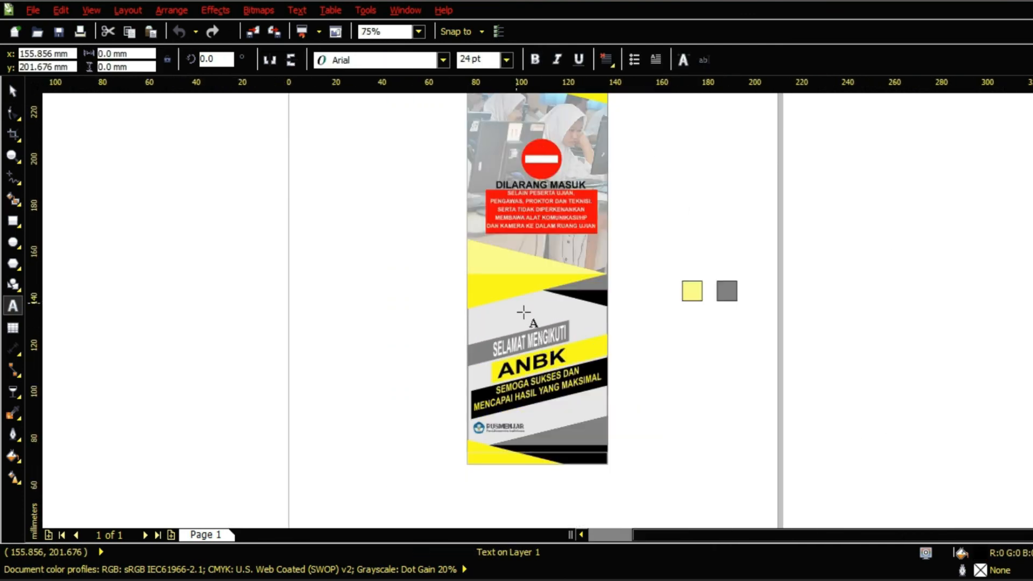
scroll(539, 231, up, 2)
click(13, 91)
click(452, 245)
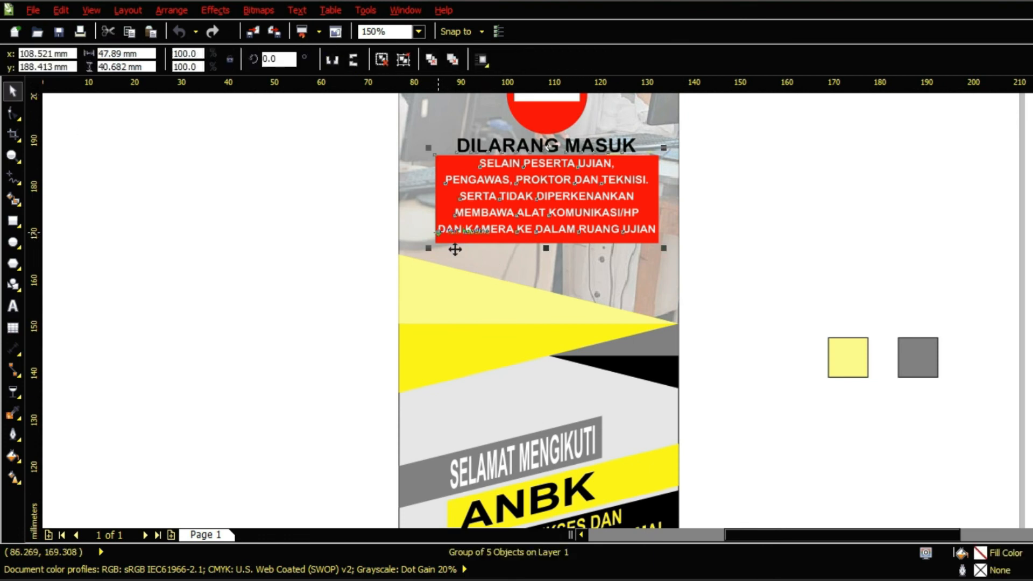
drag(439, 263, 403, 286)
mouse_move(676, 287)
mouse_down()
mouse_move(687, 302)
mouse_move(669, 281)
mouse_up()
key(Escape)
scroll(600, 278, down, 2)
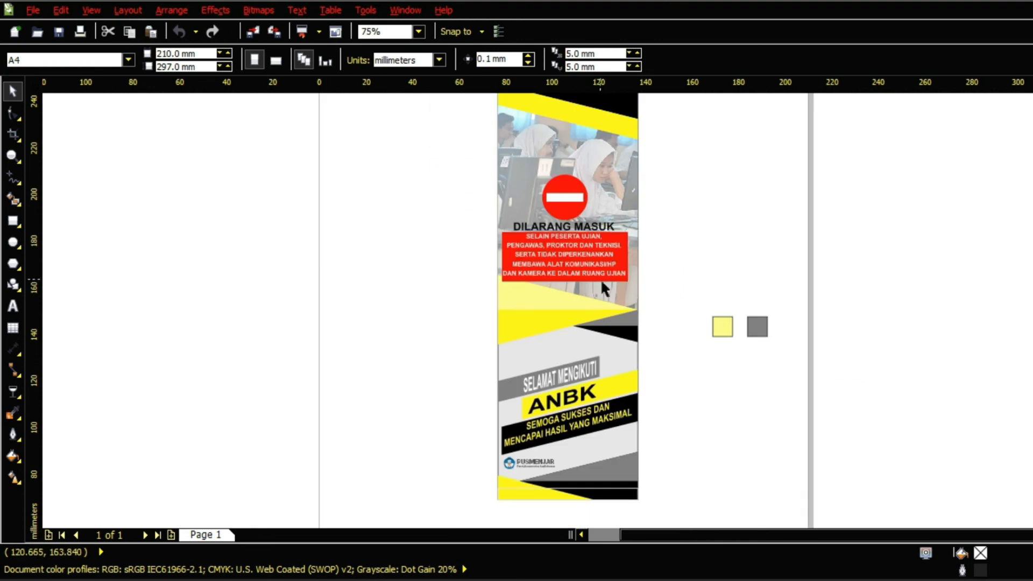
Move the no-entry notice group slightly down and centre it horizontally on the sign.
drag(565, 259, 566, 259)
scroll(570, 269, up, 2)
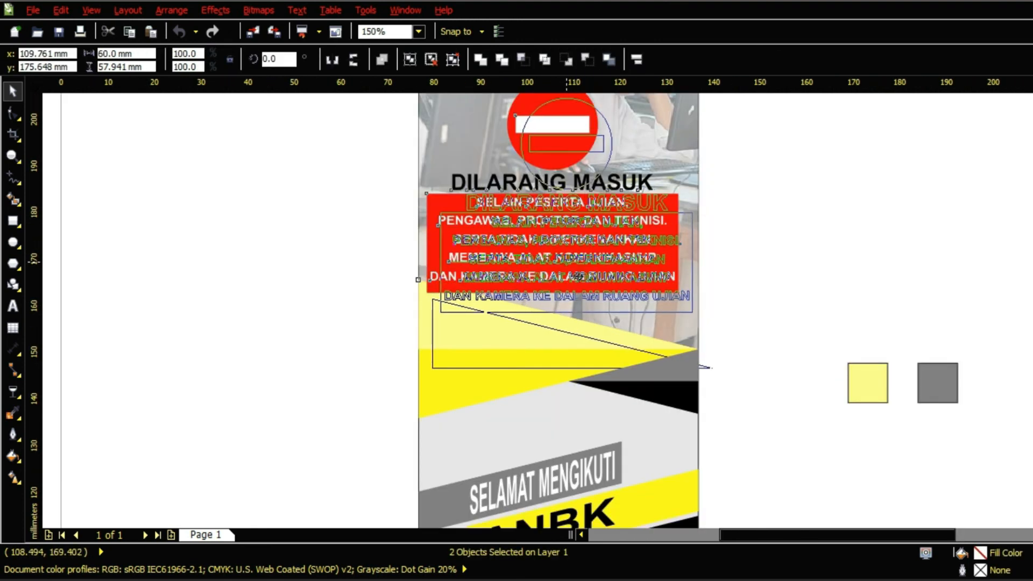
key(Escape)
scroll(488, 313, down, 2)
drag(640, 191, 509, 328)
scroll(518, 312, up, 2)
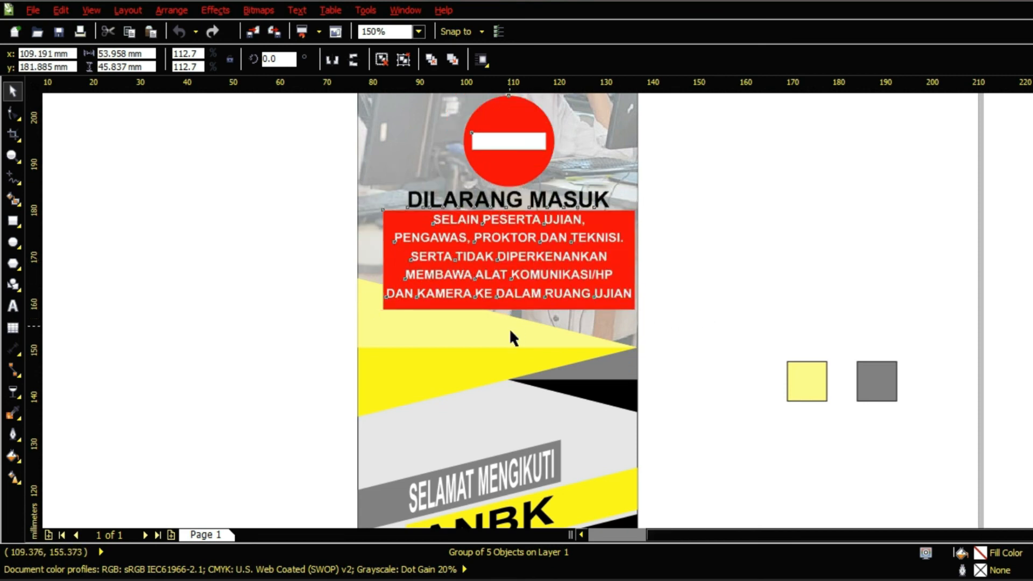
drag(544, 287, 533, 293)
shift+click(634, 159)
click(663, 171)
scroll(621, 311, down, 2)
scroll(573, 359, up, 2)
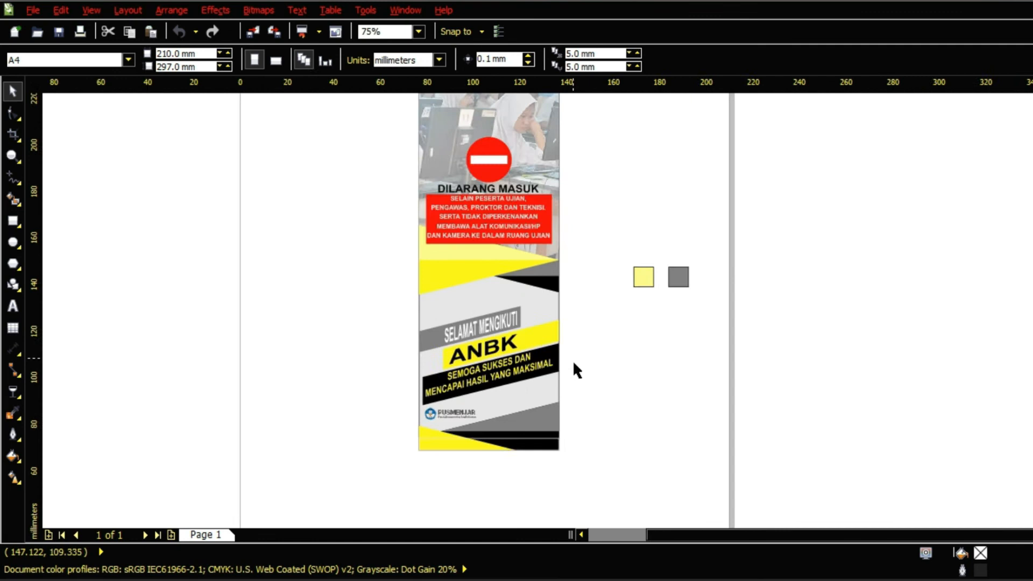
scroll(488, 342, up, 1)
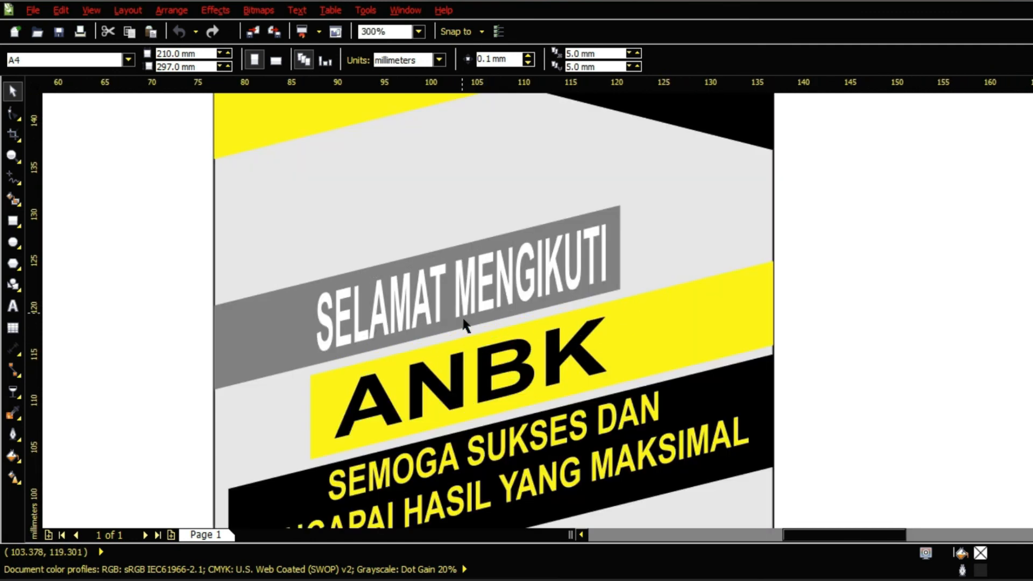
click(413, 315)
scroll(493, 283, down, 1)
click(709, 301)
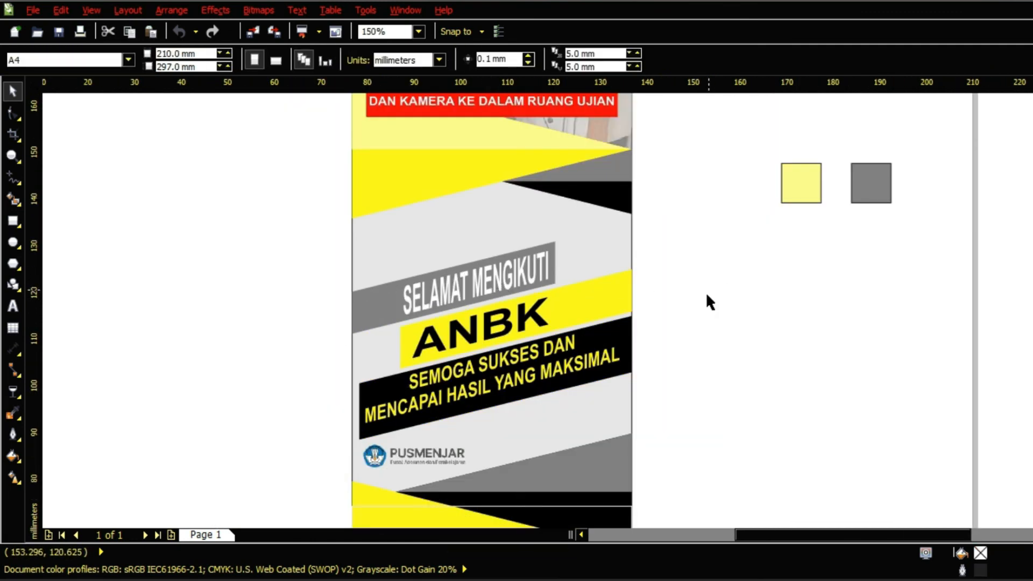
scroll(575, 352, down, 1)
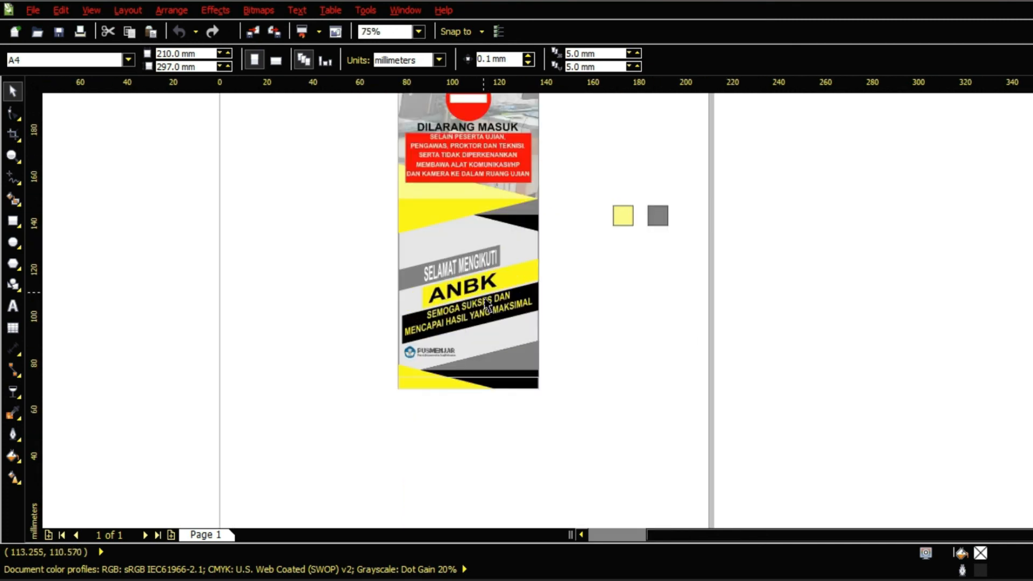
scroll(487, 304, up, 1)
click(13, 306)
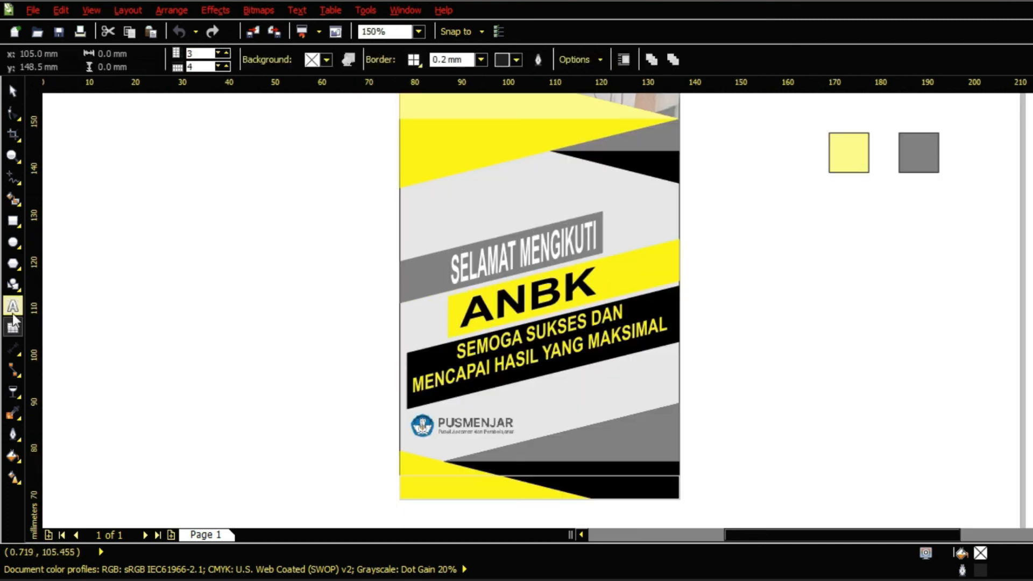
click(455, 291)
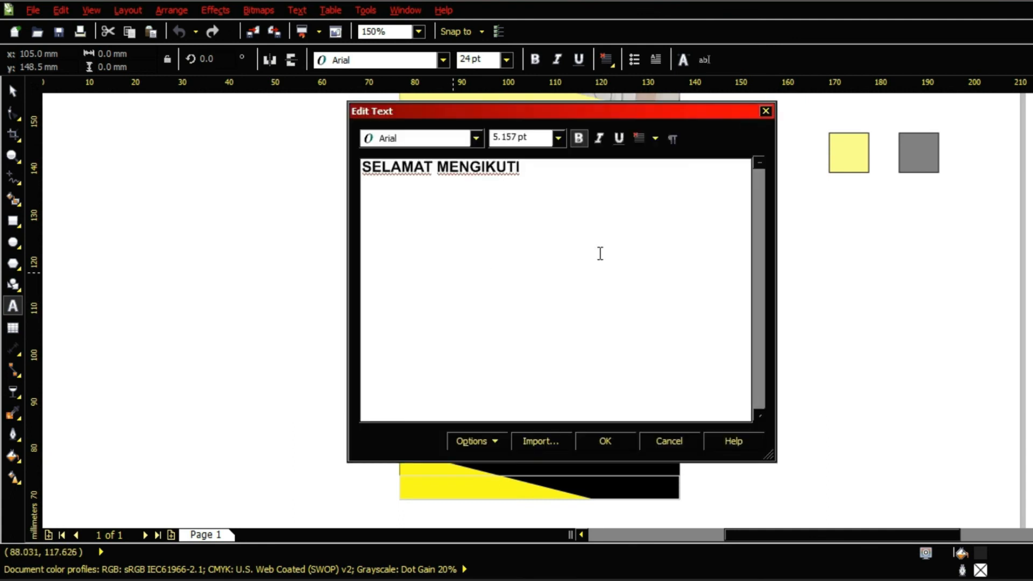
click(766, 112)
Recolour the whole SELAMAT MENGIKUTI text on the grey band to black.
scroll(554, 272, up, 1)
click(434, 275)
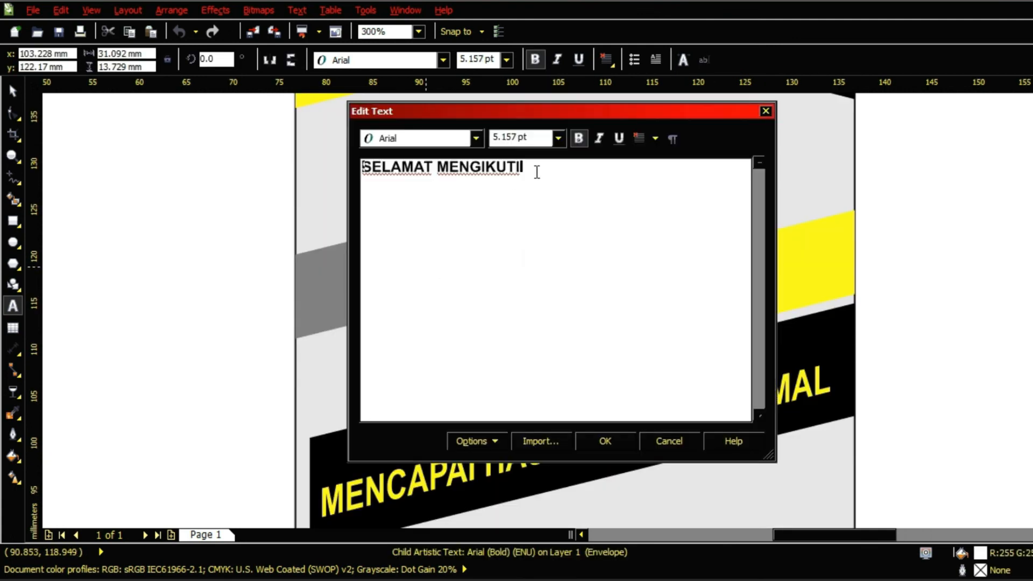
key(ctrl+a)
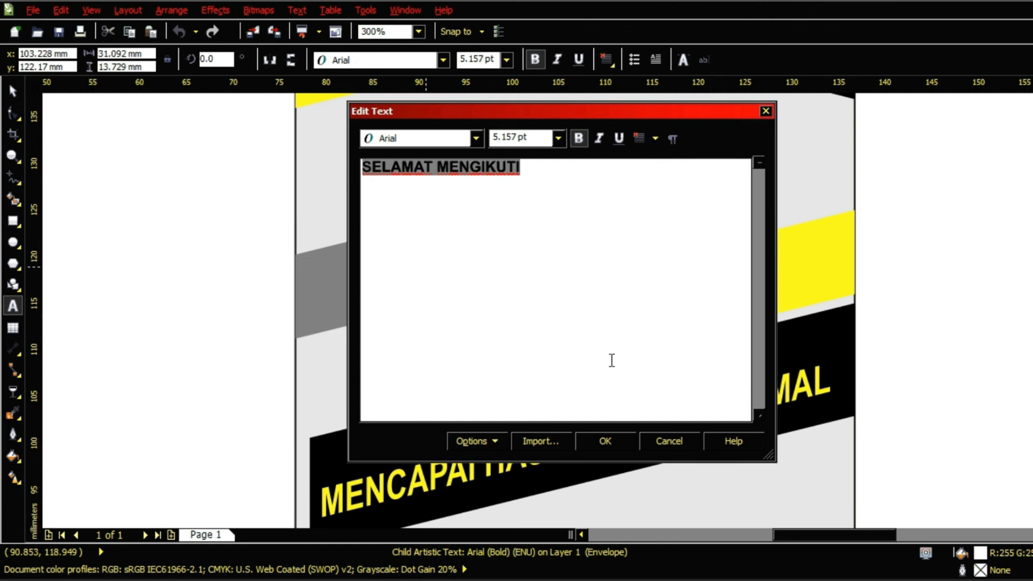
click(612, 440)
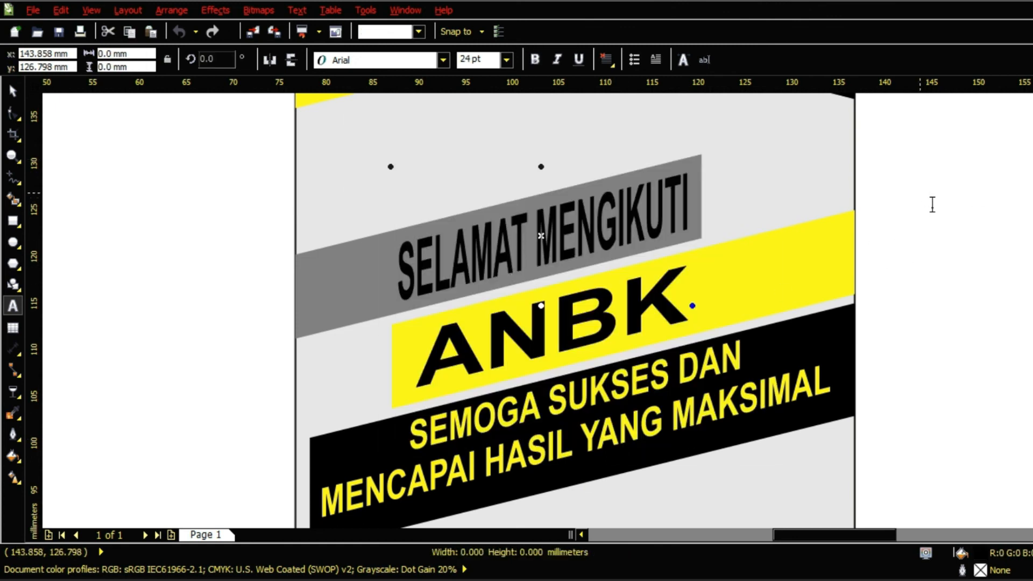
scroll(931, 203, down, 2)
click(340, 224)
Delete the light yellow and grey colour sample squares beside the sign.
scroll(341, 225, down, 1)
scroll(340, 225, down, 1)
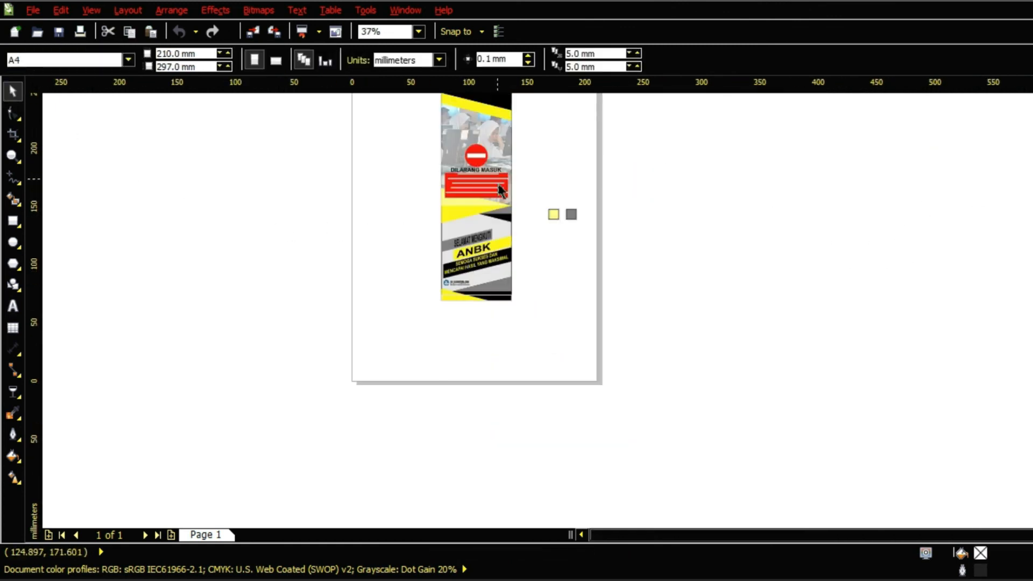
scroll(496, 189, down, 1)
scroll(504, 225, up, 3)
scroll(493, 213, down, 1)
scroll(493, 212, down, 1)
drag(542, 261, 676, 353)
key(Delete)
scroll(452, 207, up, 1)
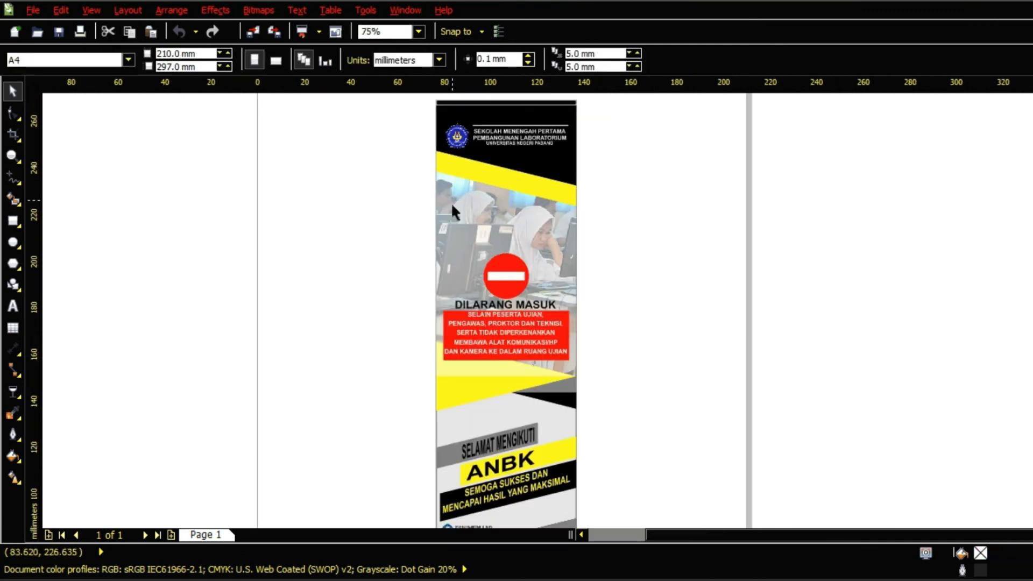
scroll(516, 178, up, 2)
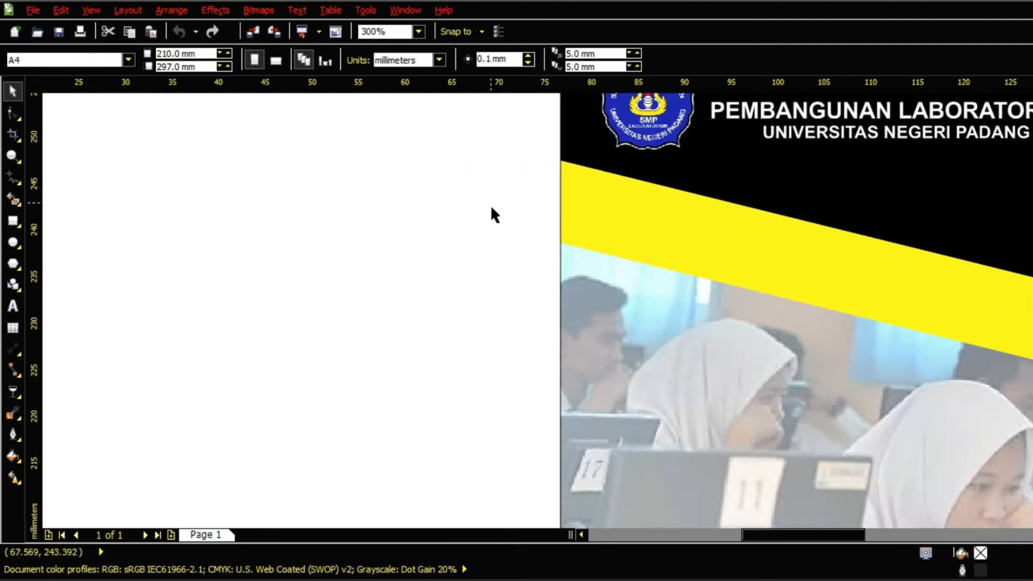
Duplicate the yellow diagonal band below the header, placing the copy about 7 mm higher.
scroll(494, 226, down, 1)
scroll(500, 256, up, 1)
click(402, 261)
drag(252, 272, 239, 196)
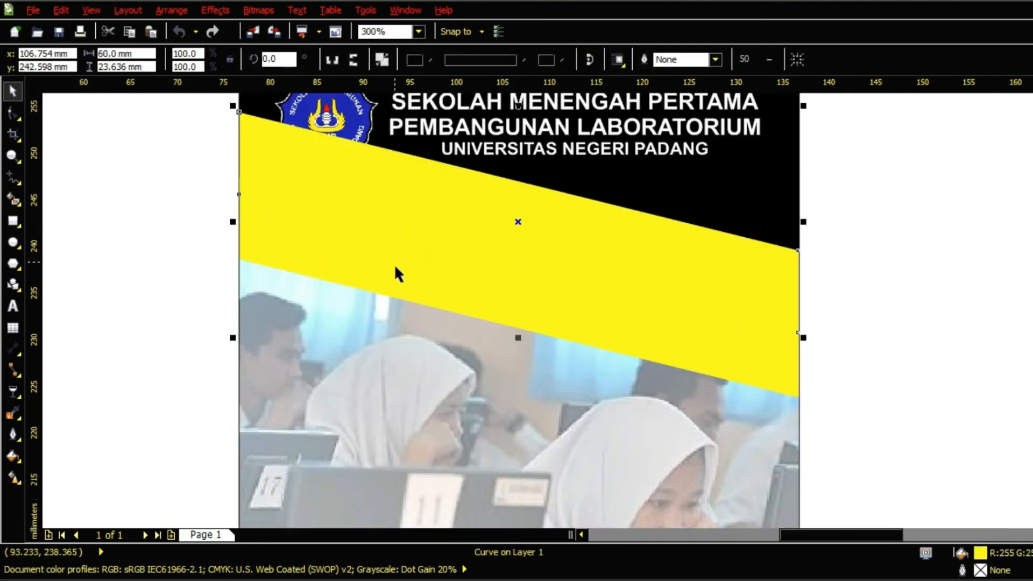
Arrange both yellow diagonal bands below the header so that they sit behind the school logo.
shift+click(687, 329)
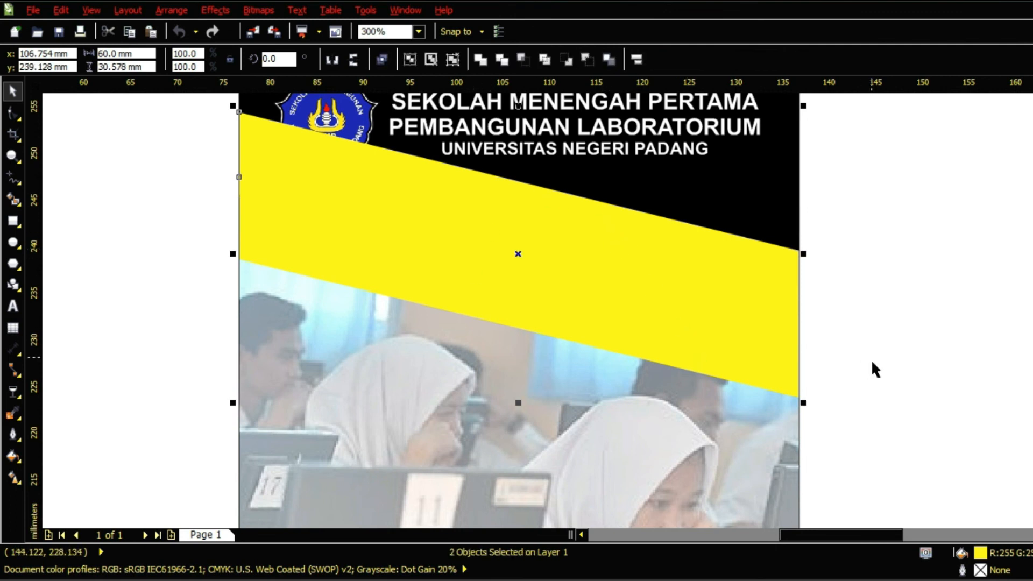
key(ctrl+Page_Down)
key(ctrl+Page_Down)
key(ctrl+Page_Up)
scroll(870, 349, down, 6)
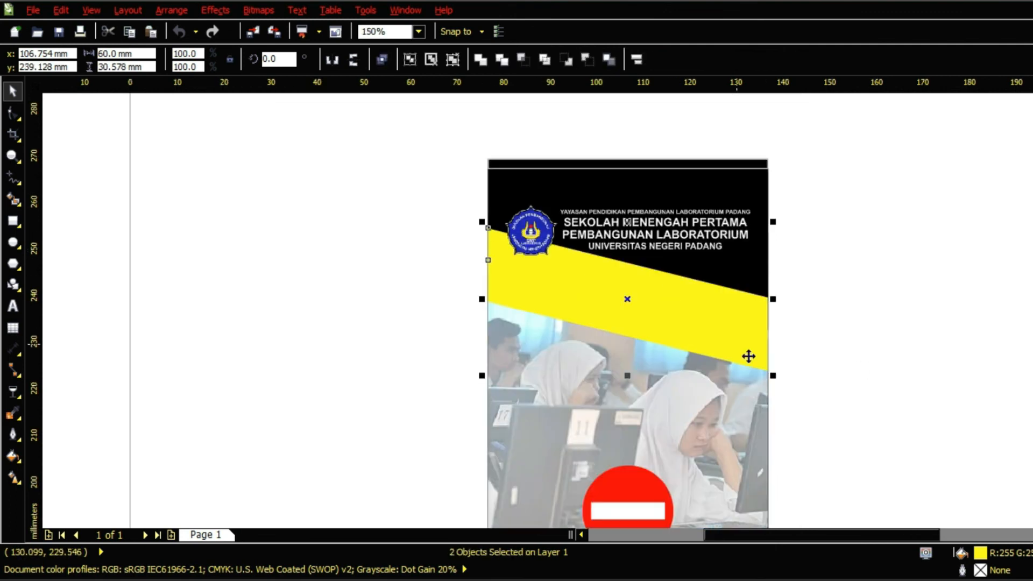
key(Escape)
Sample the light yellow from the band beside the red notice and fill the upper diagonal band with it.
scroll(668, 490, up, 2)
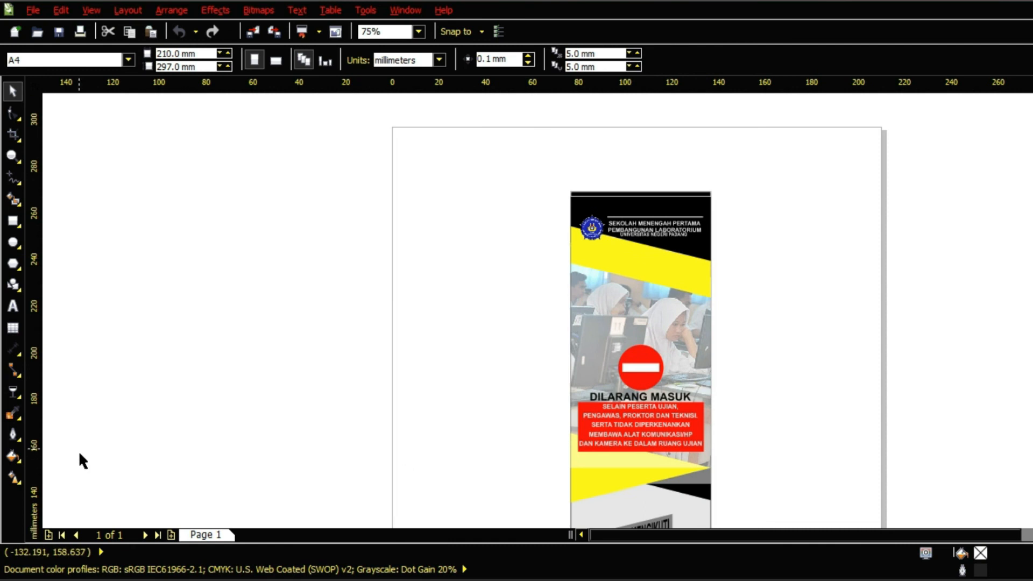
click(12, 415)
click(640, 464)
scroll(600, 290, up, 6)
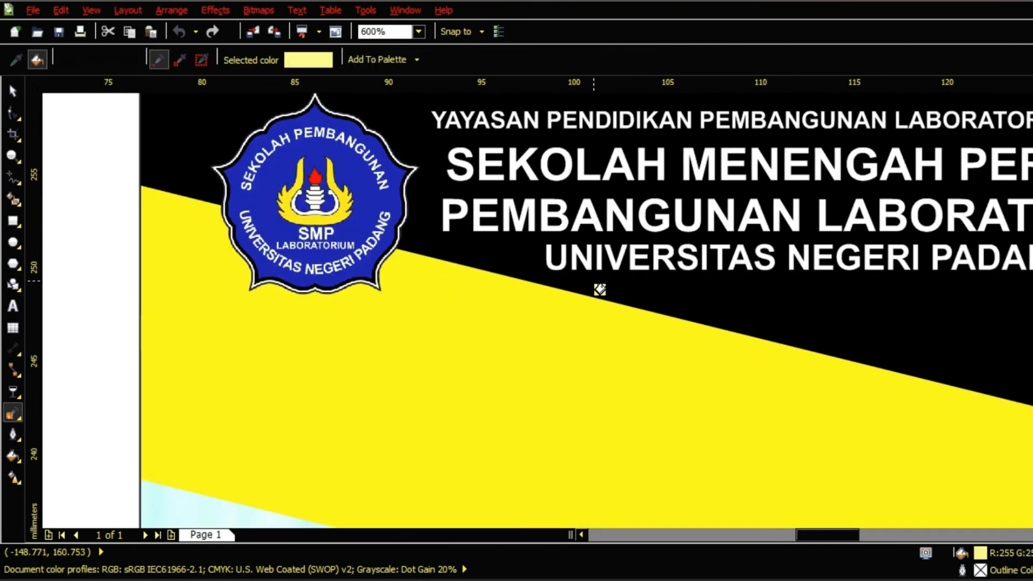
click(573, 315)
scroll(574, 314, down, 2)
click(13, 93)
scroll(611, 319, up, 1)
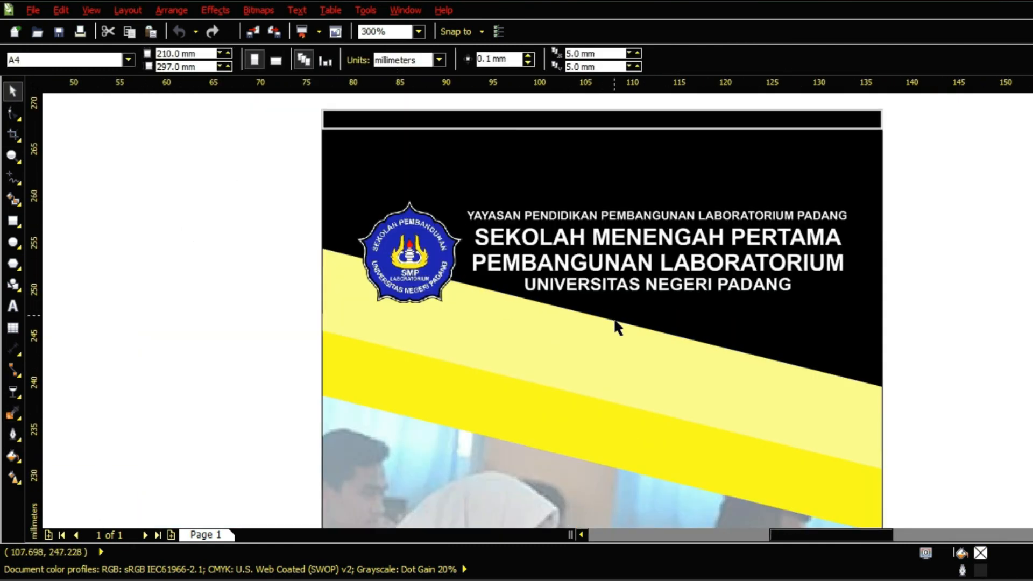
Arrange the black header shape in front of the light yellow band but behind the school logo and name.
click(716, 324)
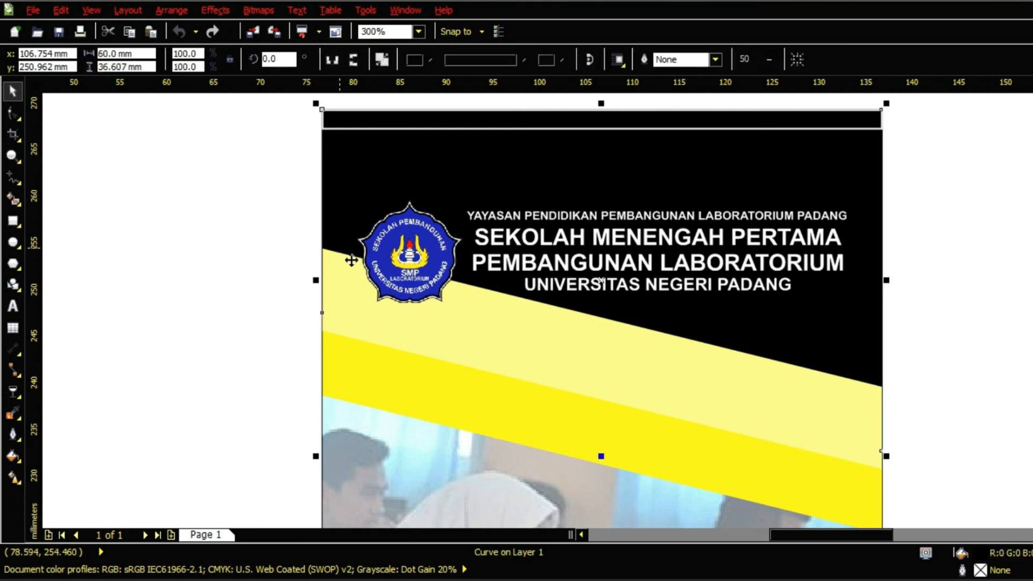
key(shift+Page_Up)
key(ctrl+Page_Down)
key(ctrl+Page_Down)
key(ctrl+Page_Up)
key(Escape)
scroll(499, 288, down, 3)
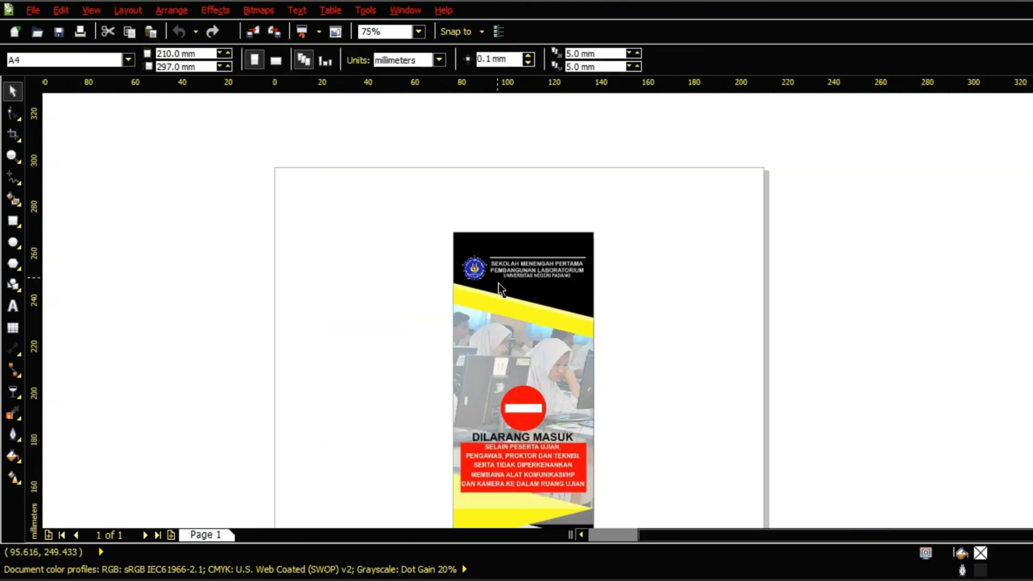
Select all objects of the sign and remove their outlines.
scroll(487, 248, up, 2)
scroll(452, 360, down, 2)
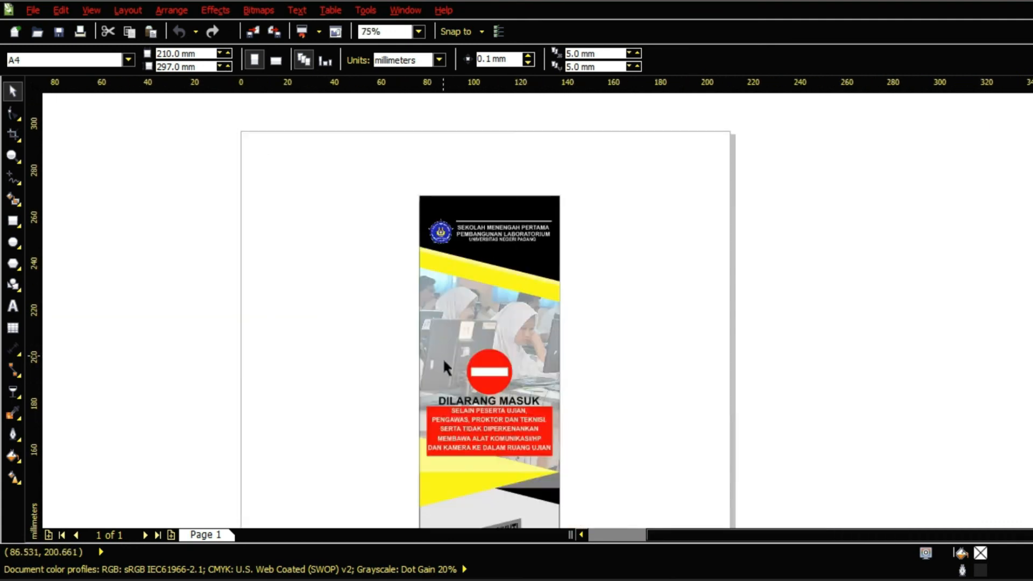
scroll(431, 396, up, 1)
scroll(538, 365, down, 2)
drag(491, 180, 655, 529)
scroll(508, 244, up, 1)
key(Escape)
scroll(560, 173, up, 2)
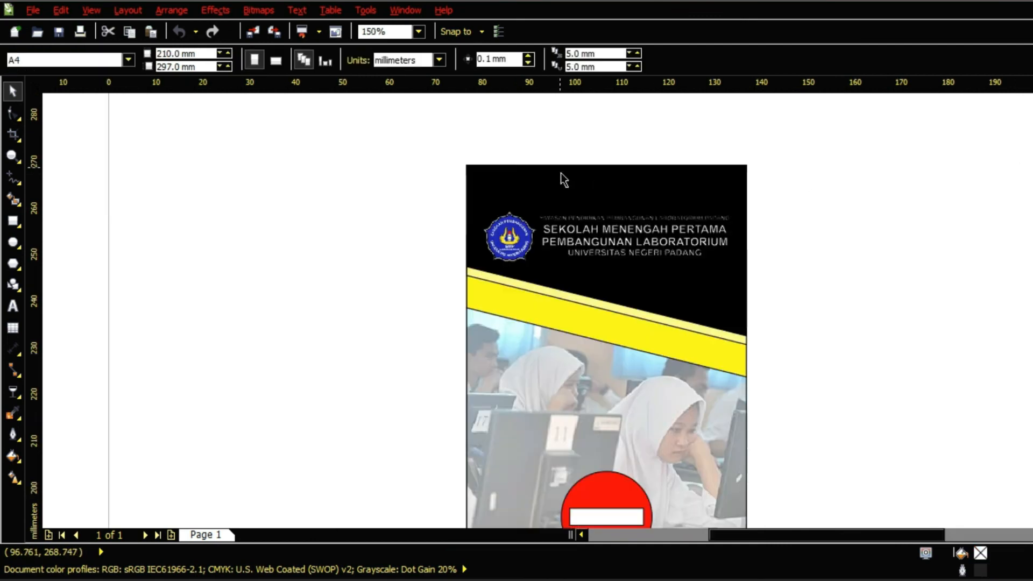
drag(326, 135, 540, 207)
key(ctrl+a)
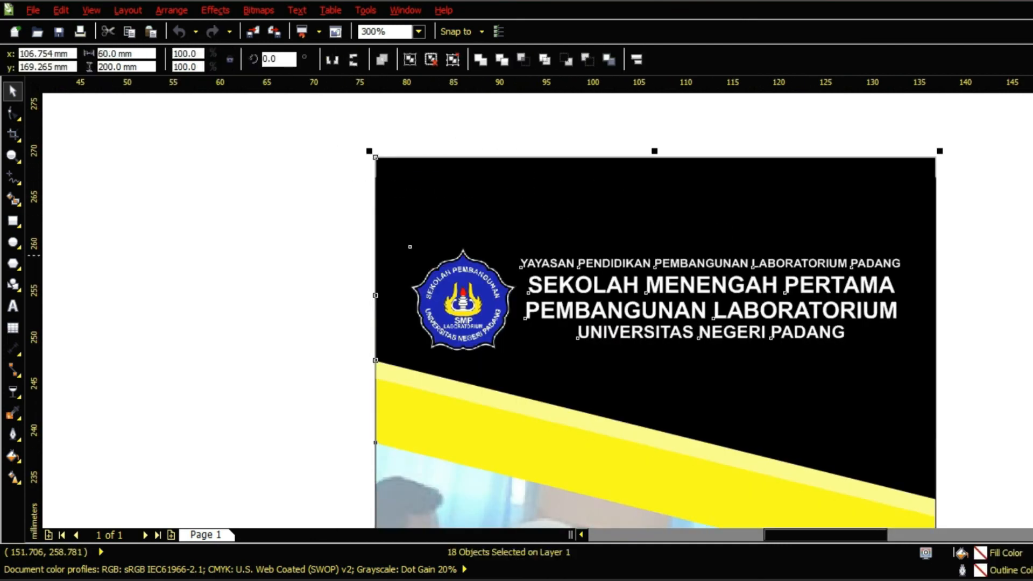
click(985, 169)
scroll(542, 243, down, 3)
scroll(573, 499, up, 1)
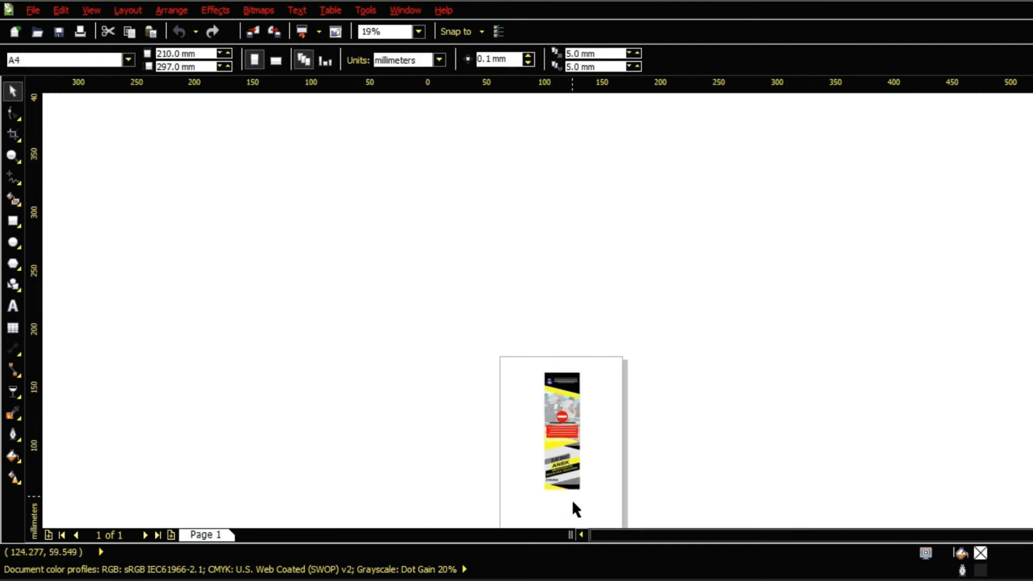
Start a new text object on the blank page area beside the sign and clear its first wording.
scroll(571, 488, down, 1)
scroll(546, 420, up, 2)
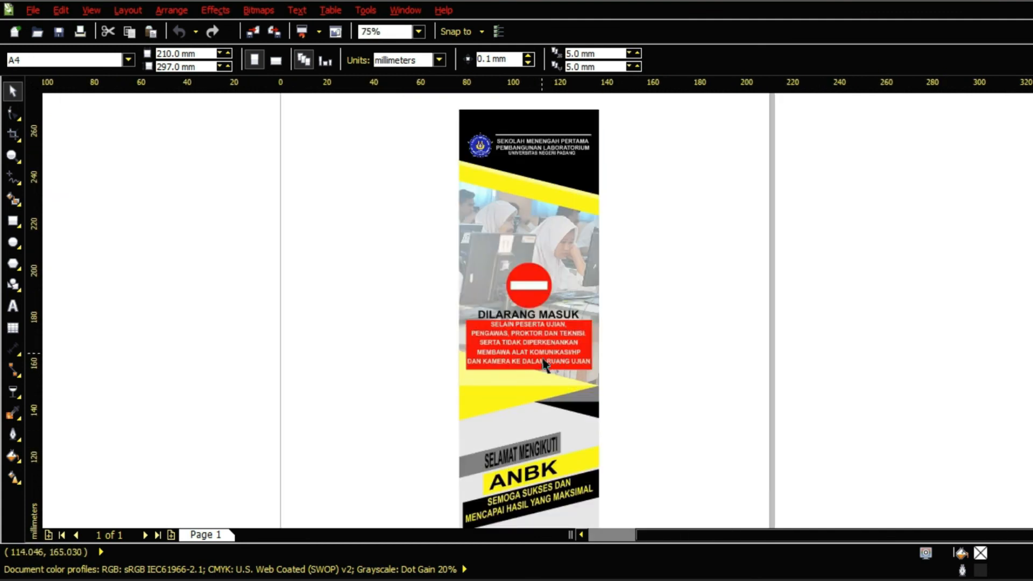
click(12, 306)
click(665, 318)
text(sell)
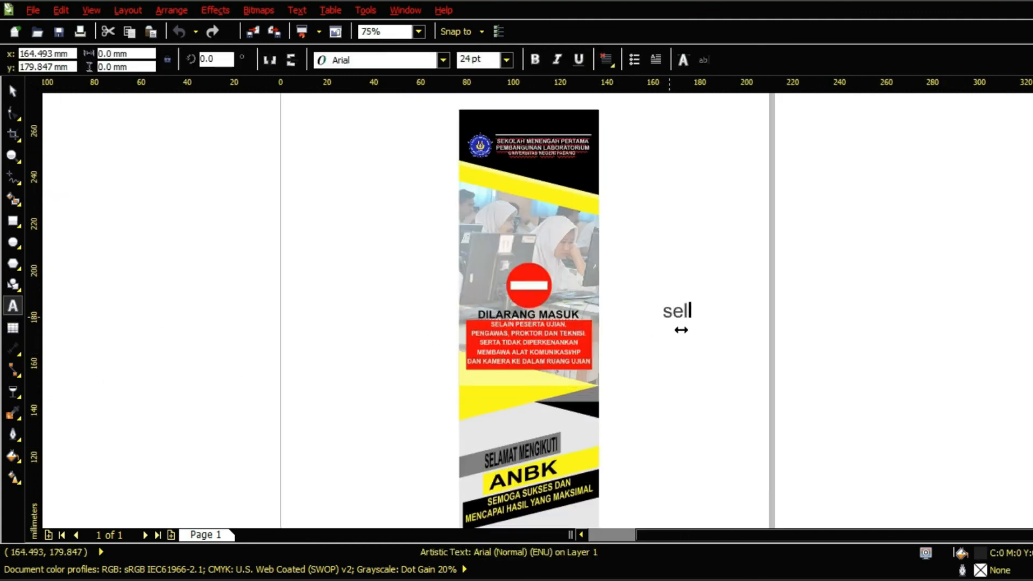
key(ctrl+a)
key(BackSpace)
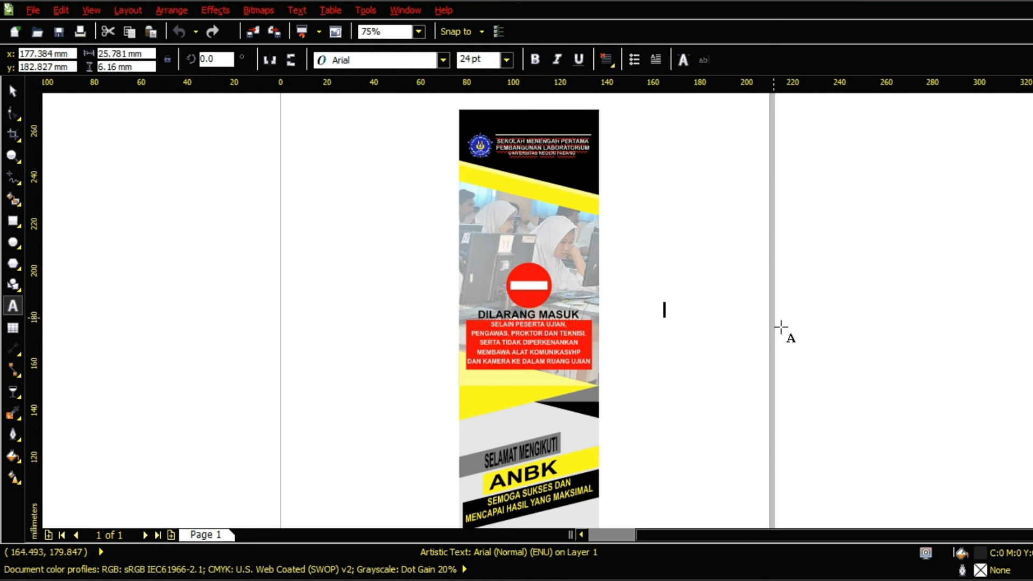